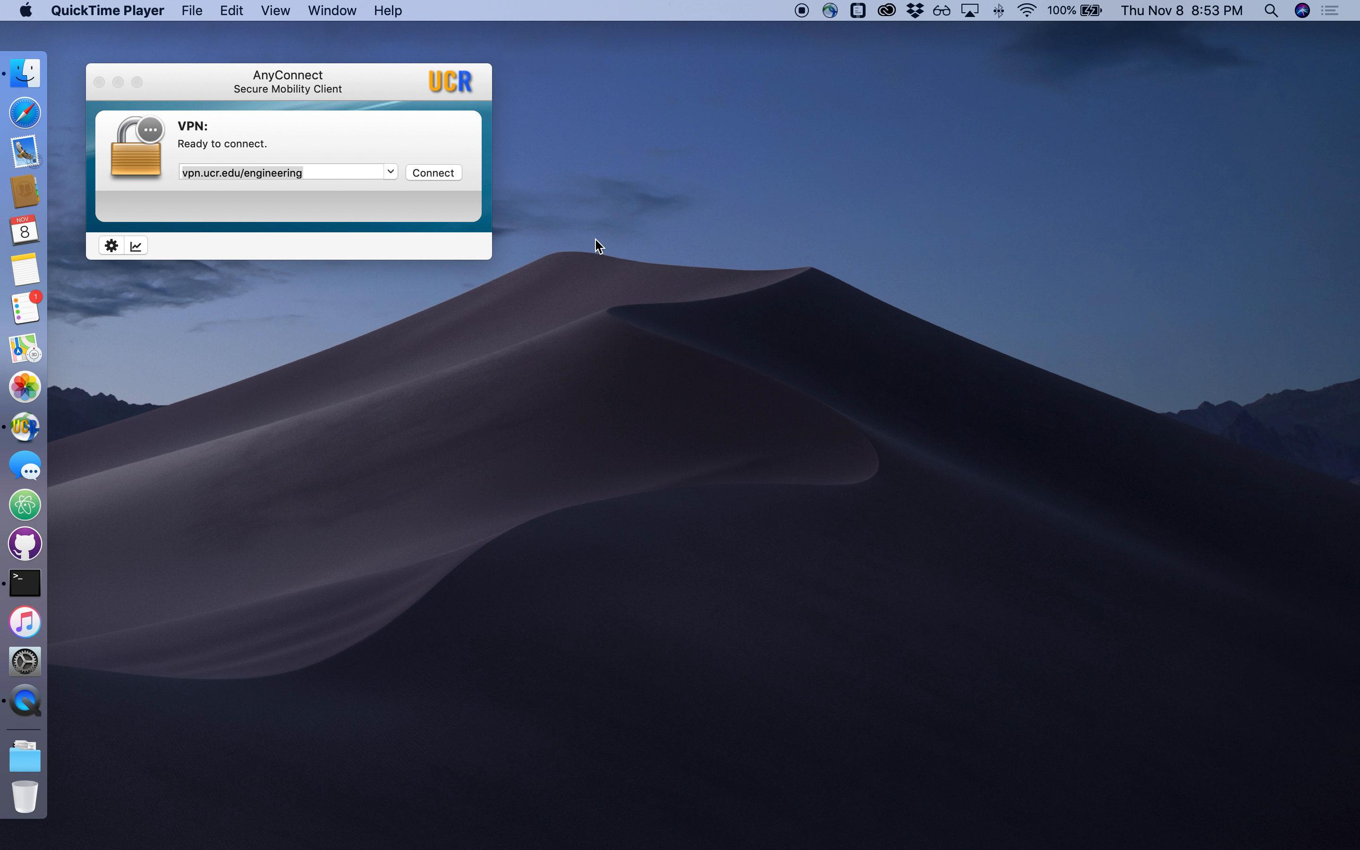
# Step: Connect to the vpn.ucr.edu/engineering VPN by entering the account password
pyautogui.click(435, 171)
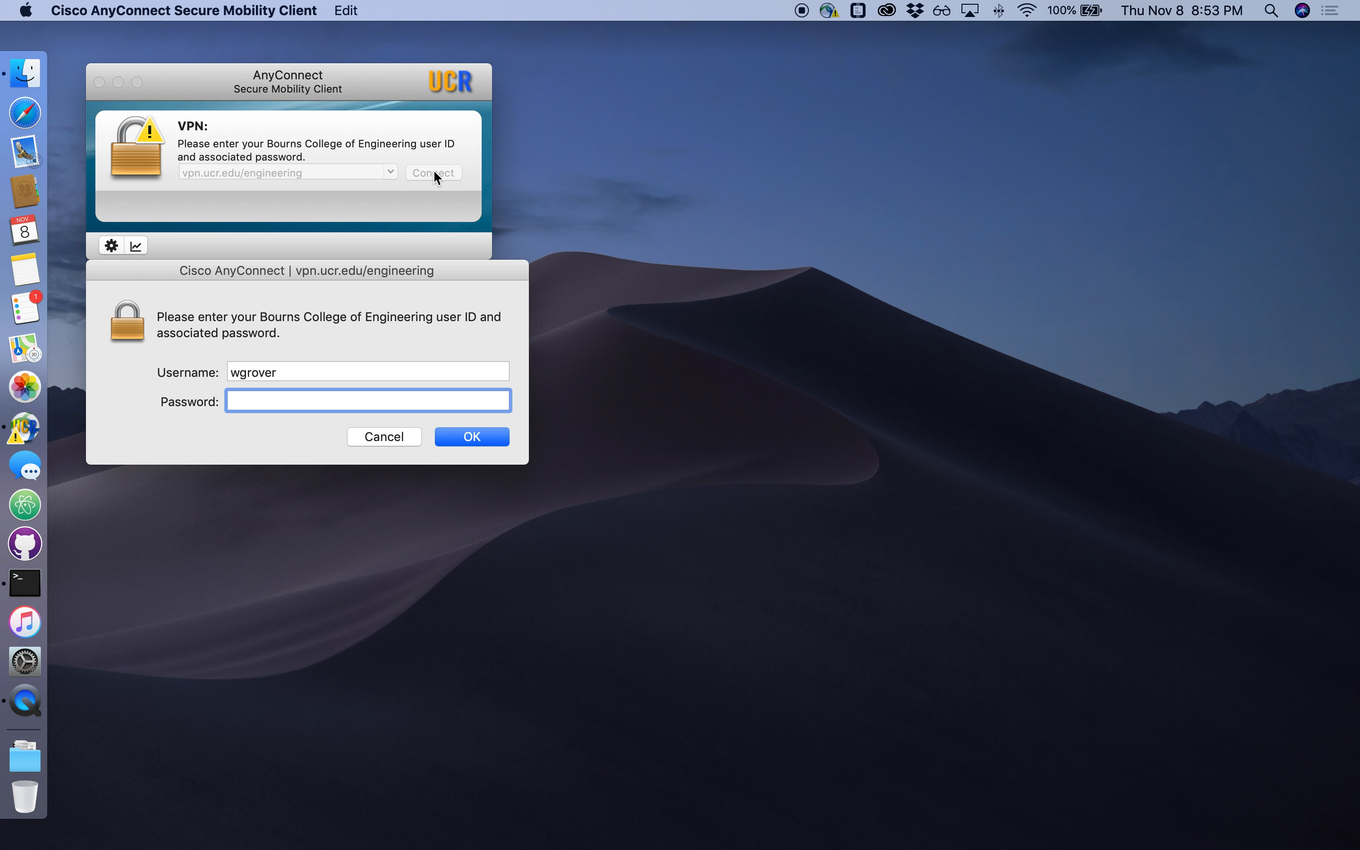
pyautogui.write('•••••••••••••••')
pyautogui.press('Return')
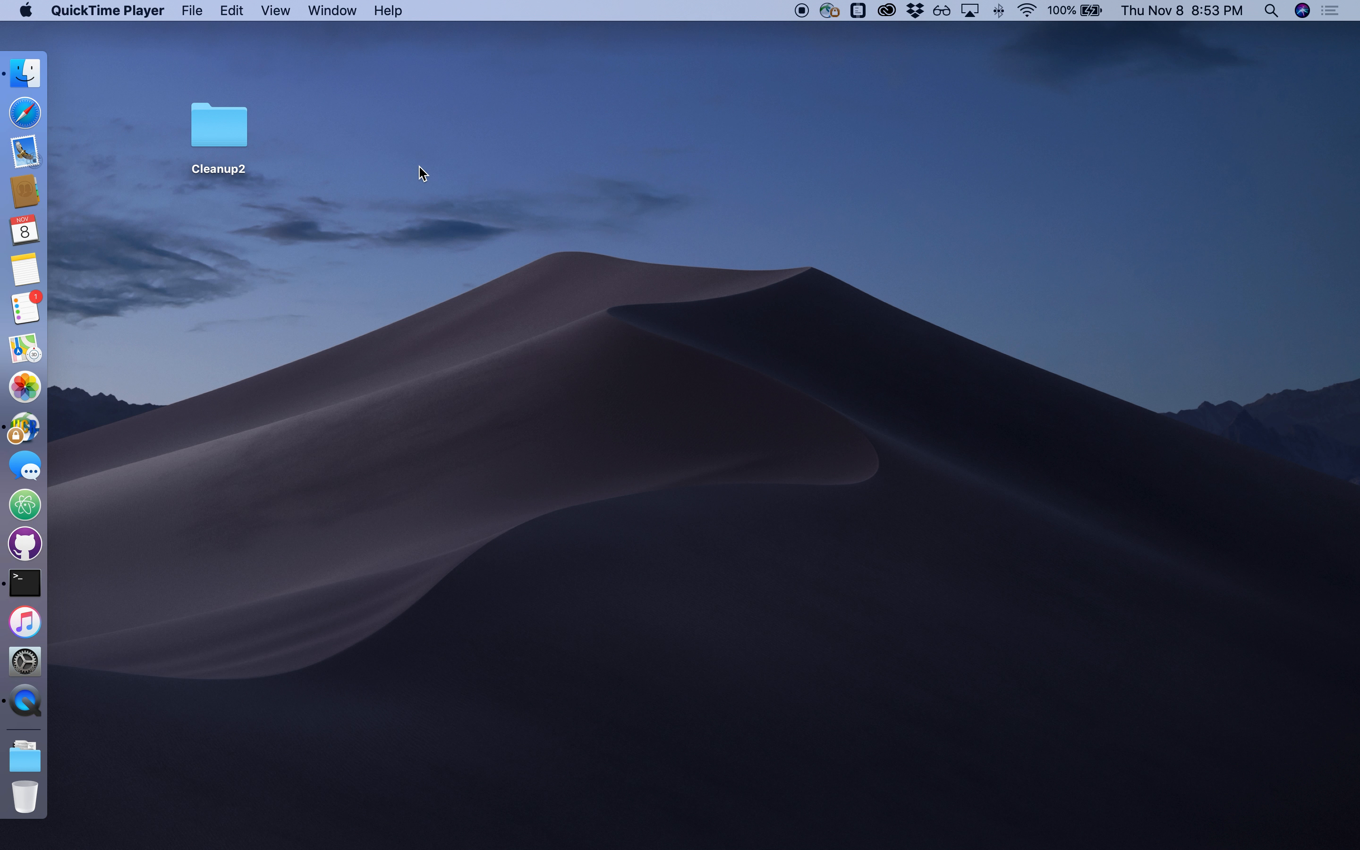
# Step: Switch to COMSOL Multiphysics and start a new model in the Model Wizard with 2D space dimension
pyautogui.press('super+space')
pyautogui.write('comso')
pyautogui.press('Return')
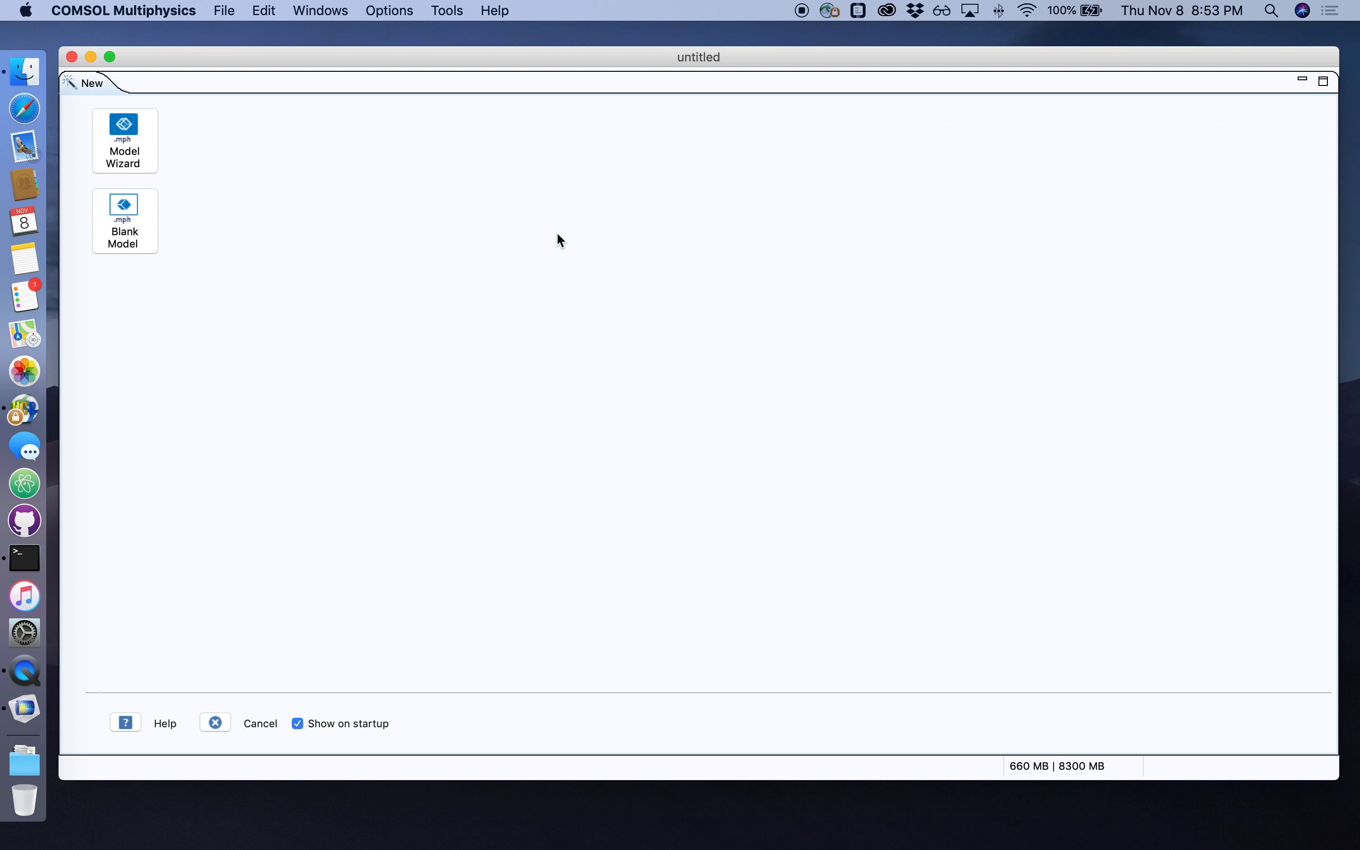
pyautogui.click(126, 144)
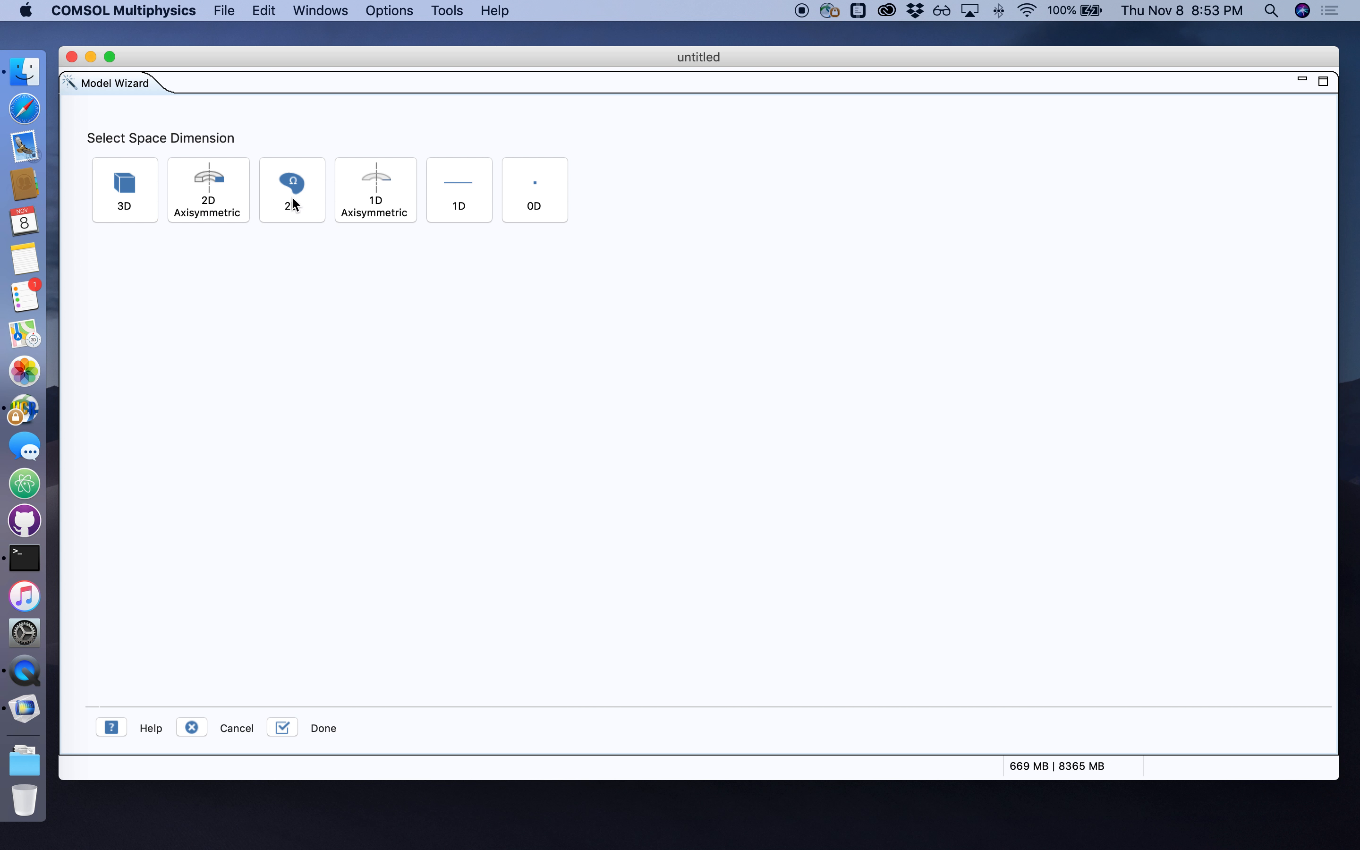
pyautogui.click(288, 196)
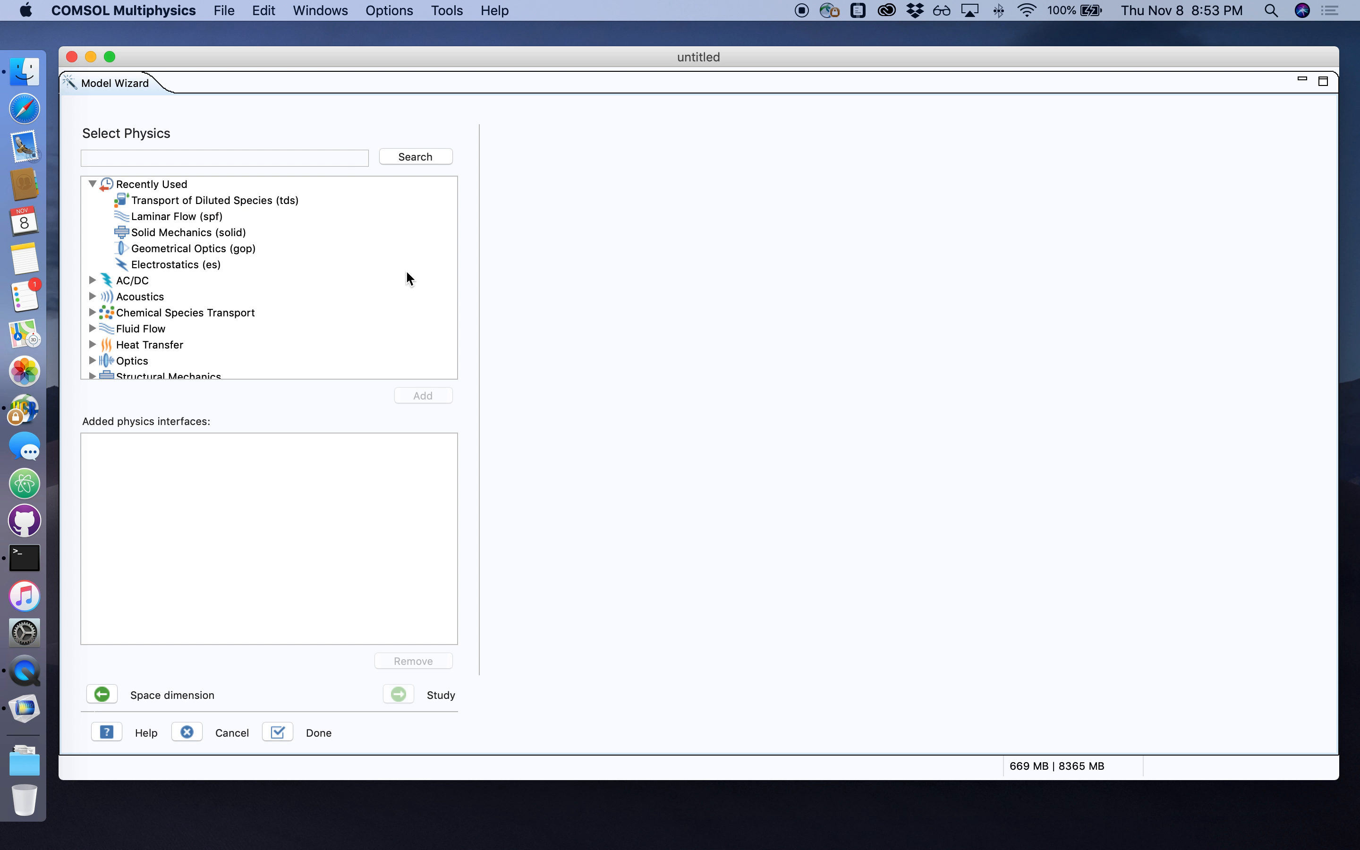
# Step: Add the Transport of Diluted Species (tds) interface from Chemical Species Transport to the model
pyautogui.moveTo(354, 62); pyautogui.dragTo(348, 59)
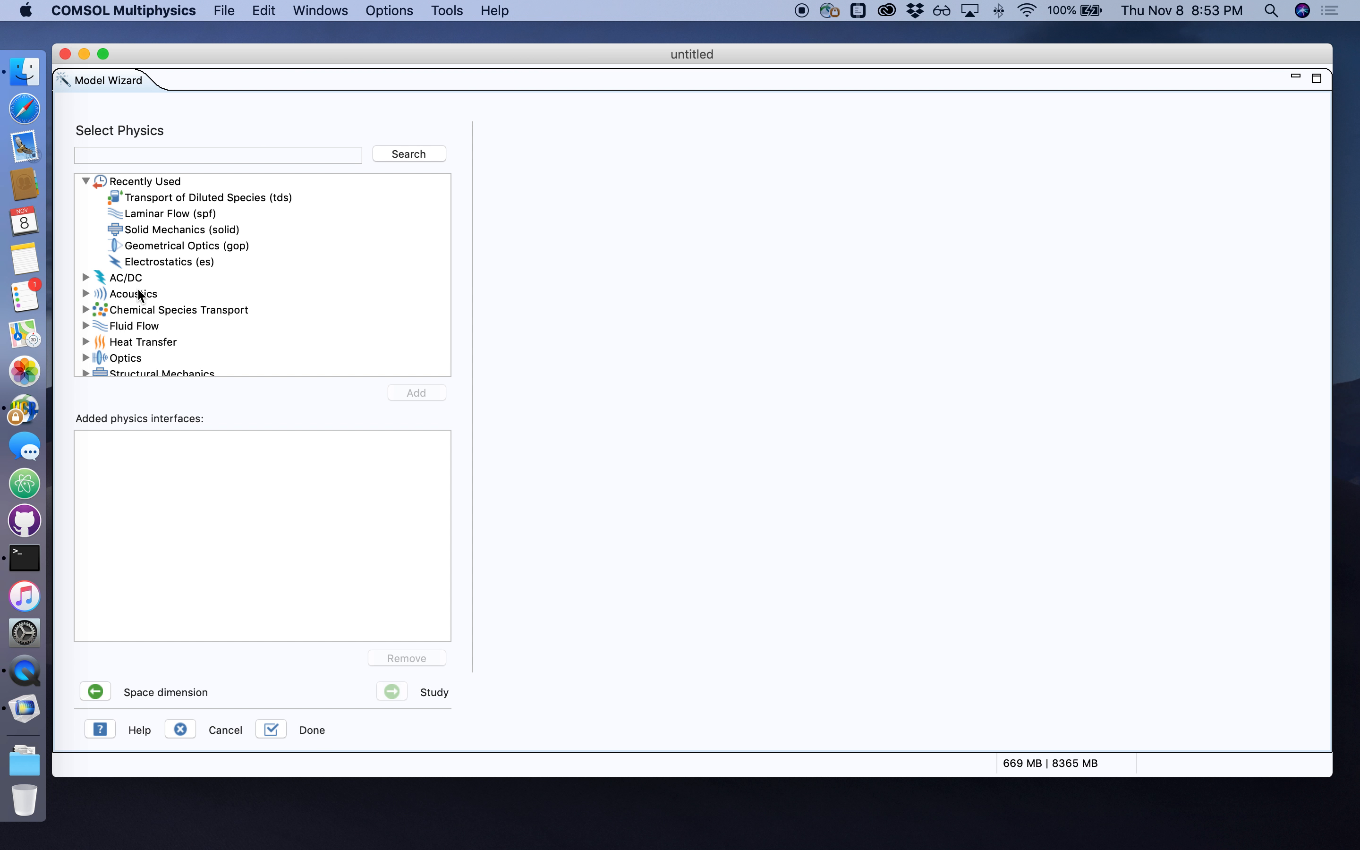
pyautogui.click(86, 310)
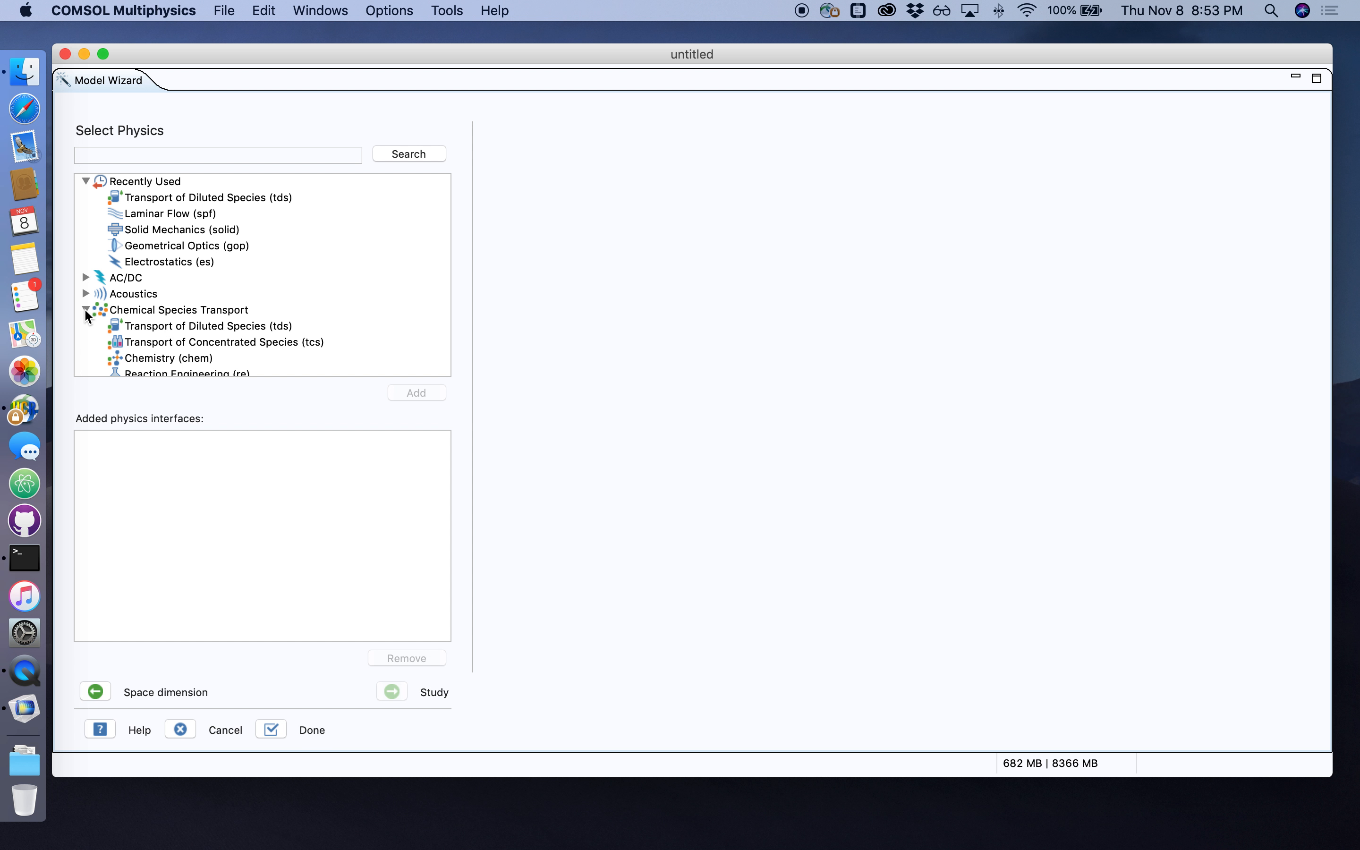
pyautogui.click(126, 326)
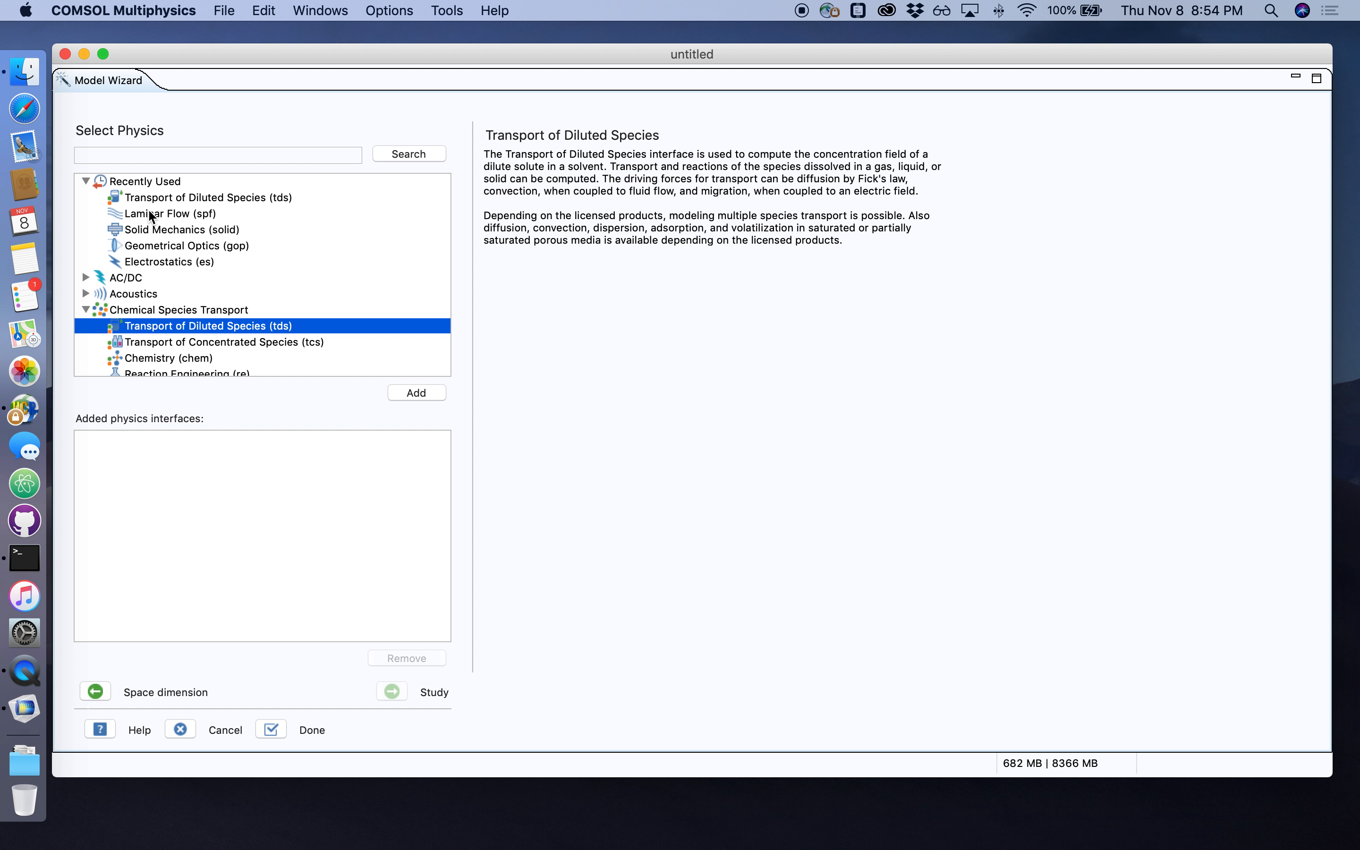
pyautogui.click(418, 394)
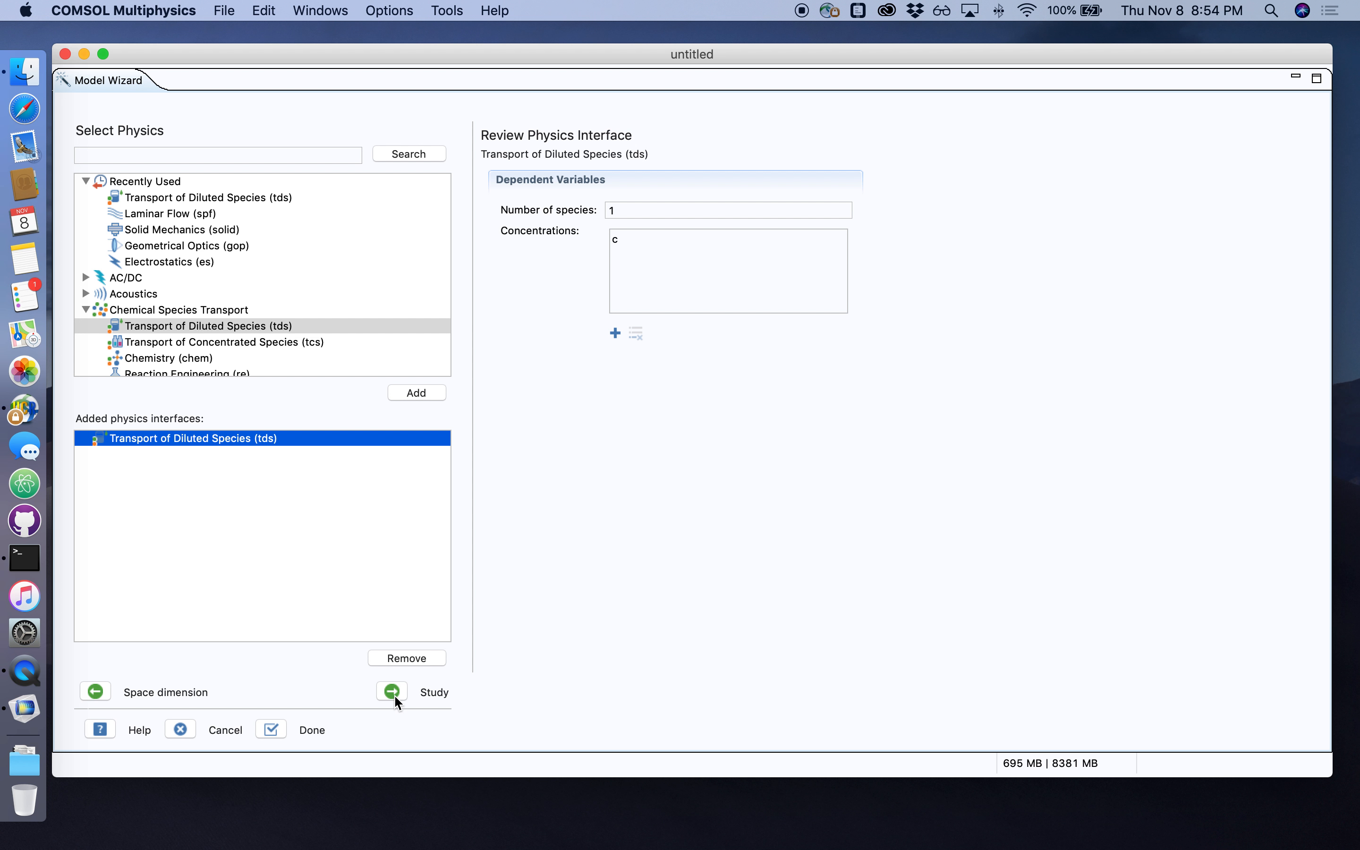
# Step: Choose a Time Dependent study and finish the model setup
pyautogui.click(393, 692)
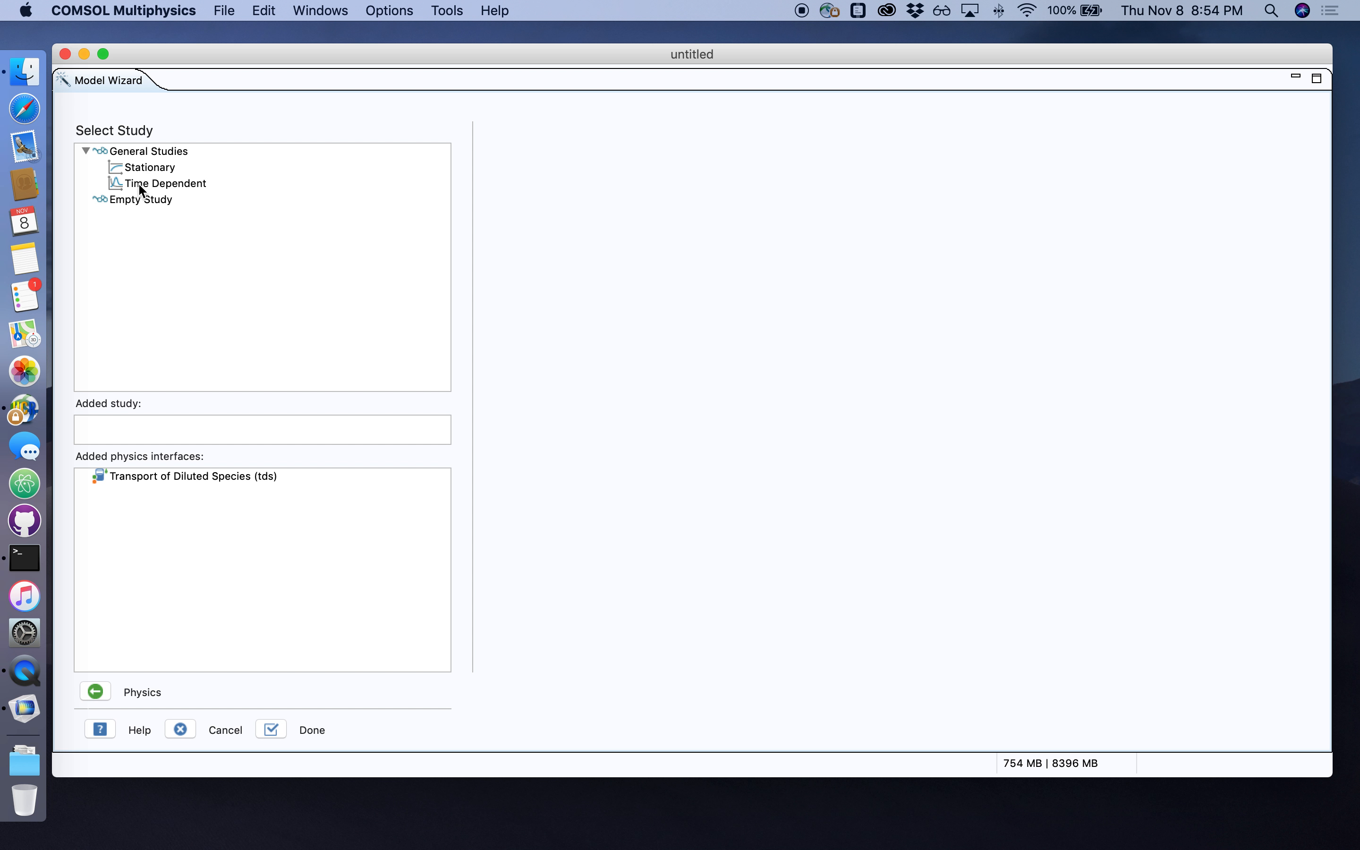
pyautogui.click(149, 184)
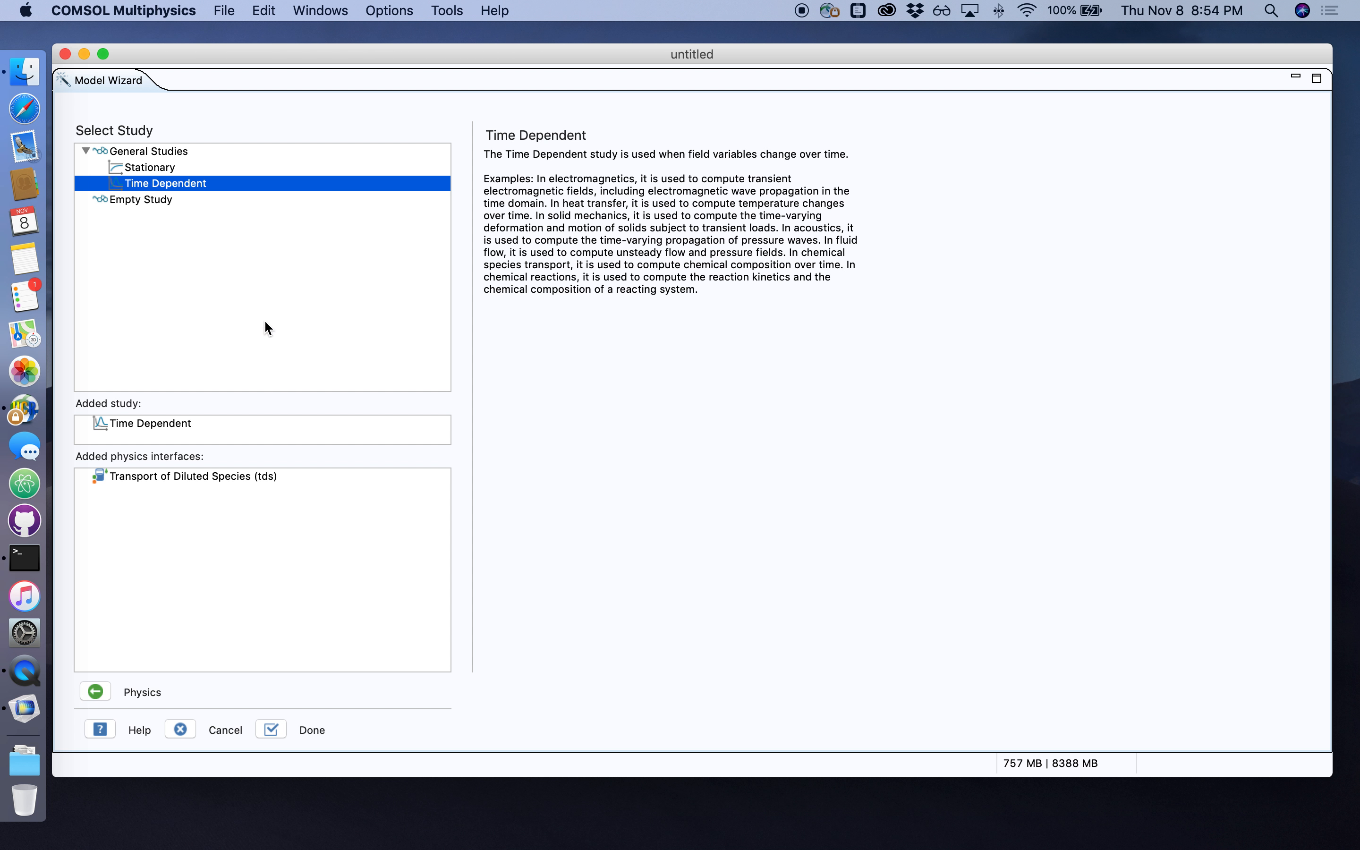
pyautogui.click(271, 728)
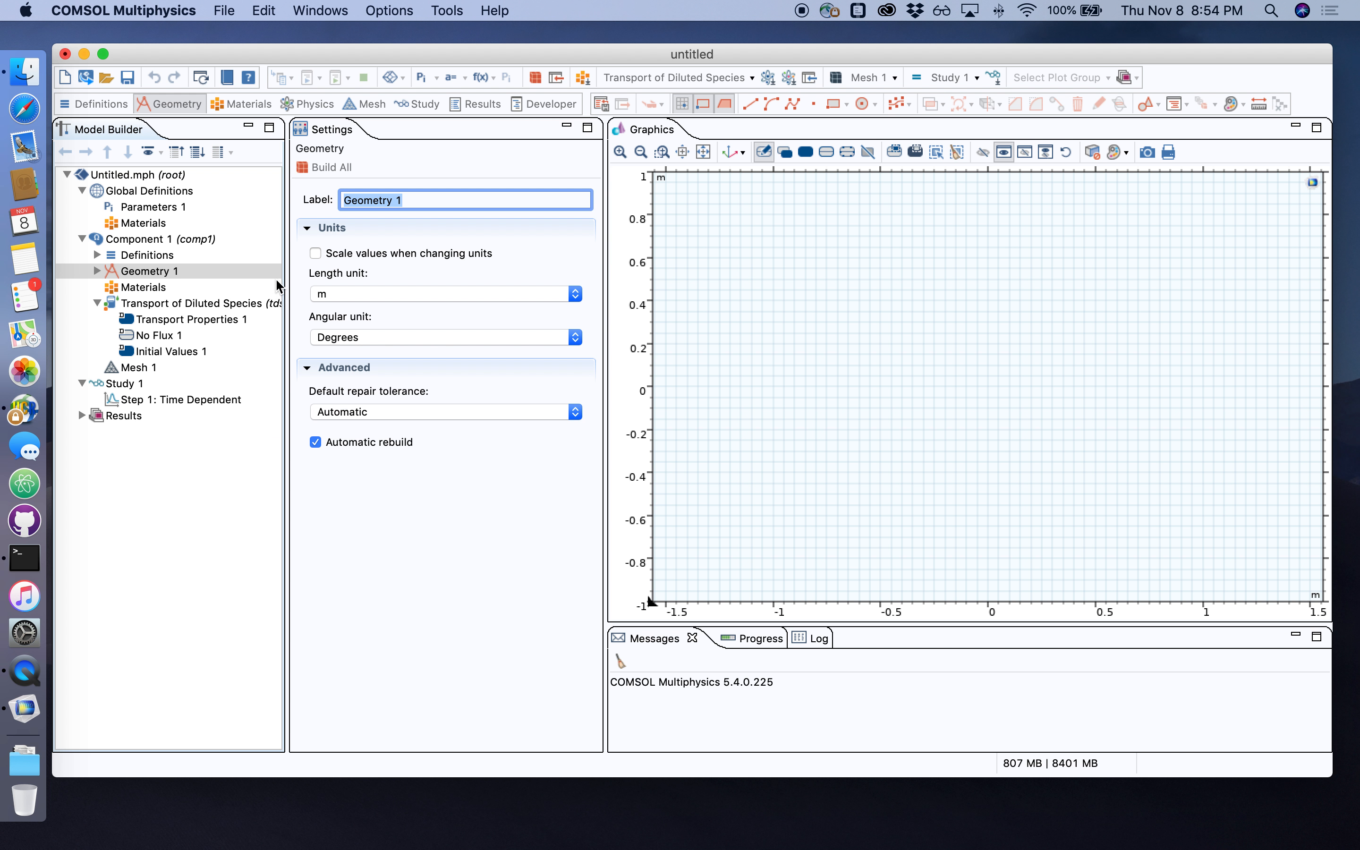
# Step: Maximize the model window and set the geometry's length unit to mm
pyautogui.click(103, 53)
pyautogui.click(358, 273)
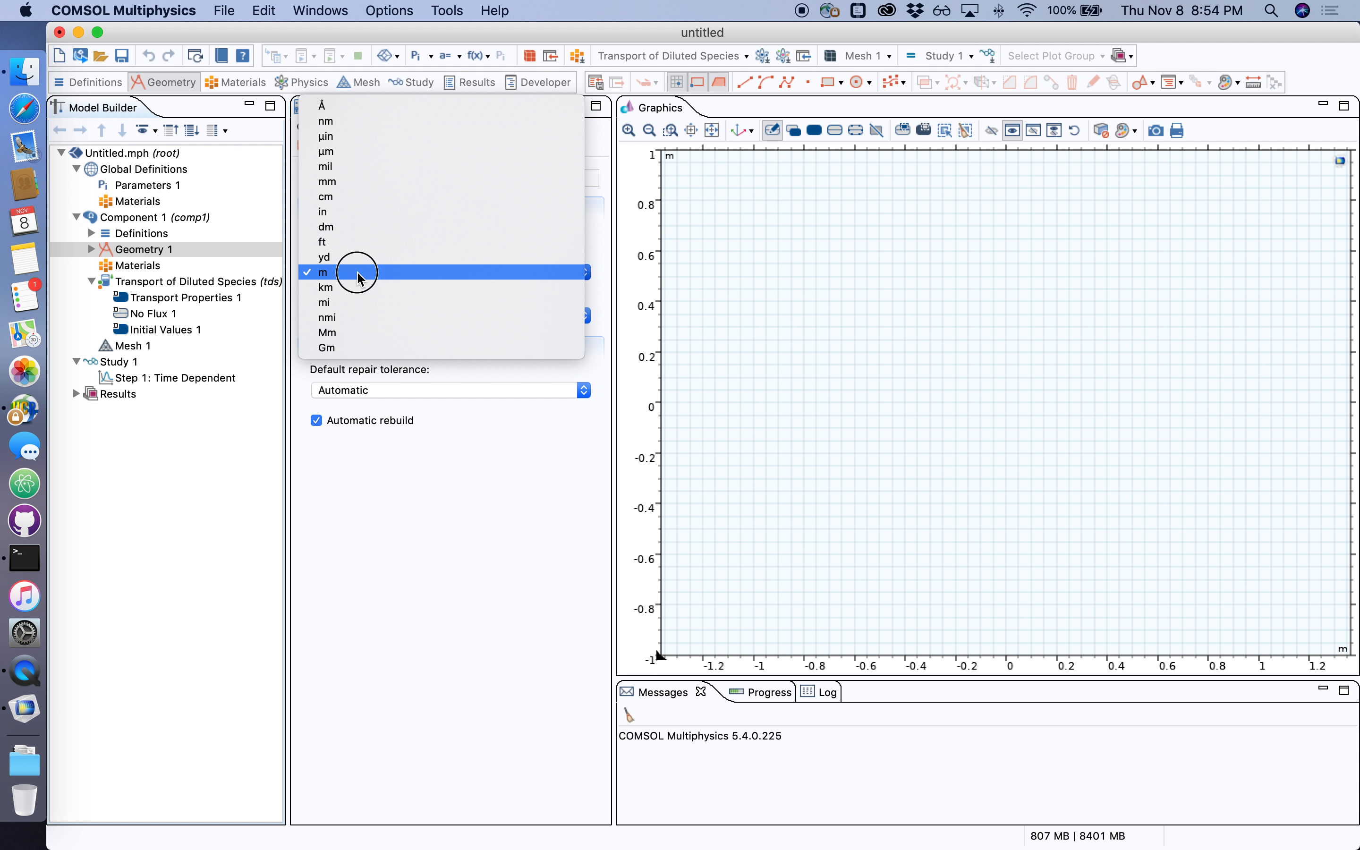
pyautogui.click(367, 183)
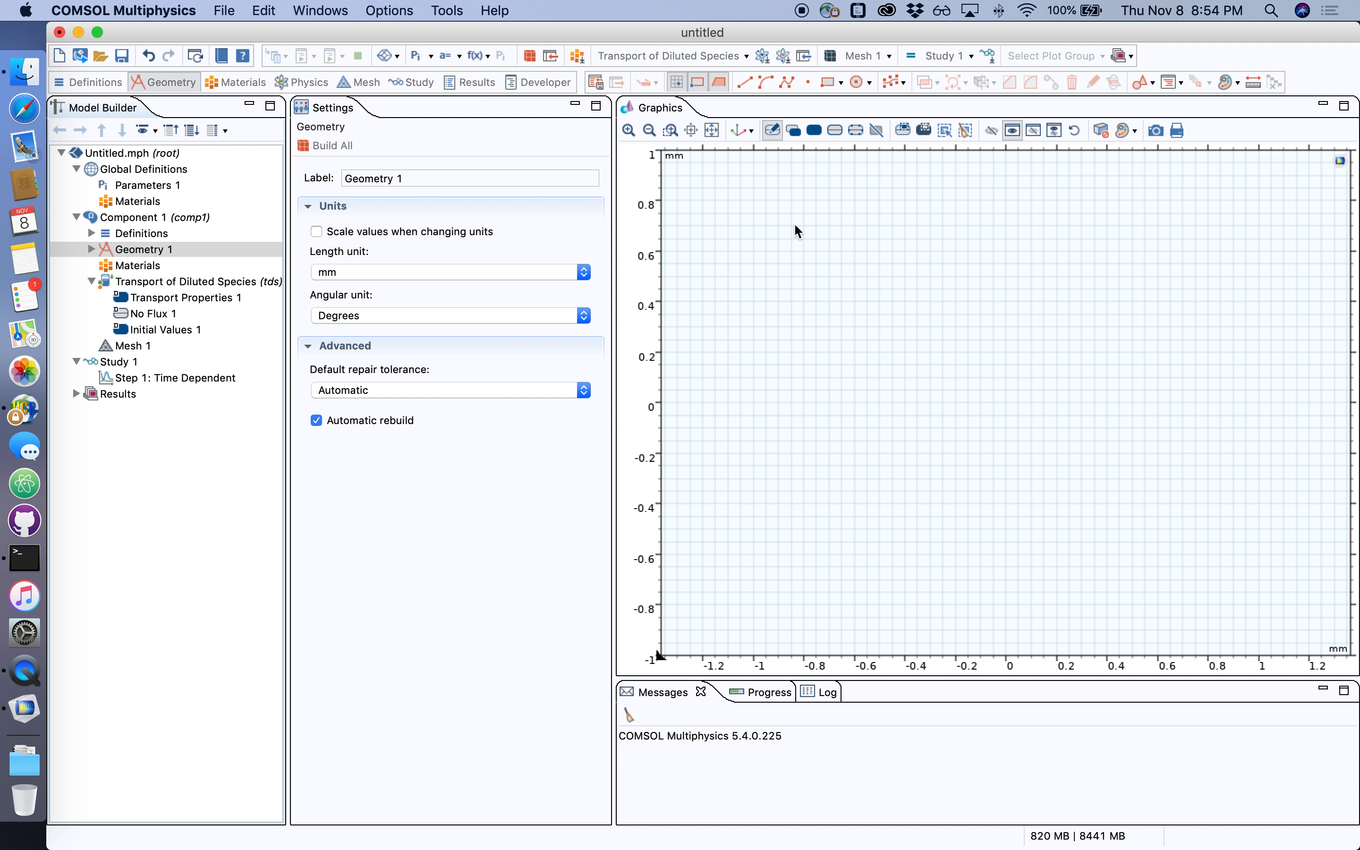
# Step: Draw a 1 mm by 1 mm solid square with its lower-left corner at x = -1, y = 0
pyautogui.click(651, 132)
pyautogui.click(650, 130)
pyautogui.click(650, 130)
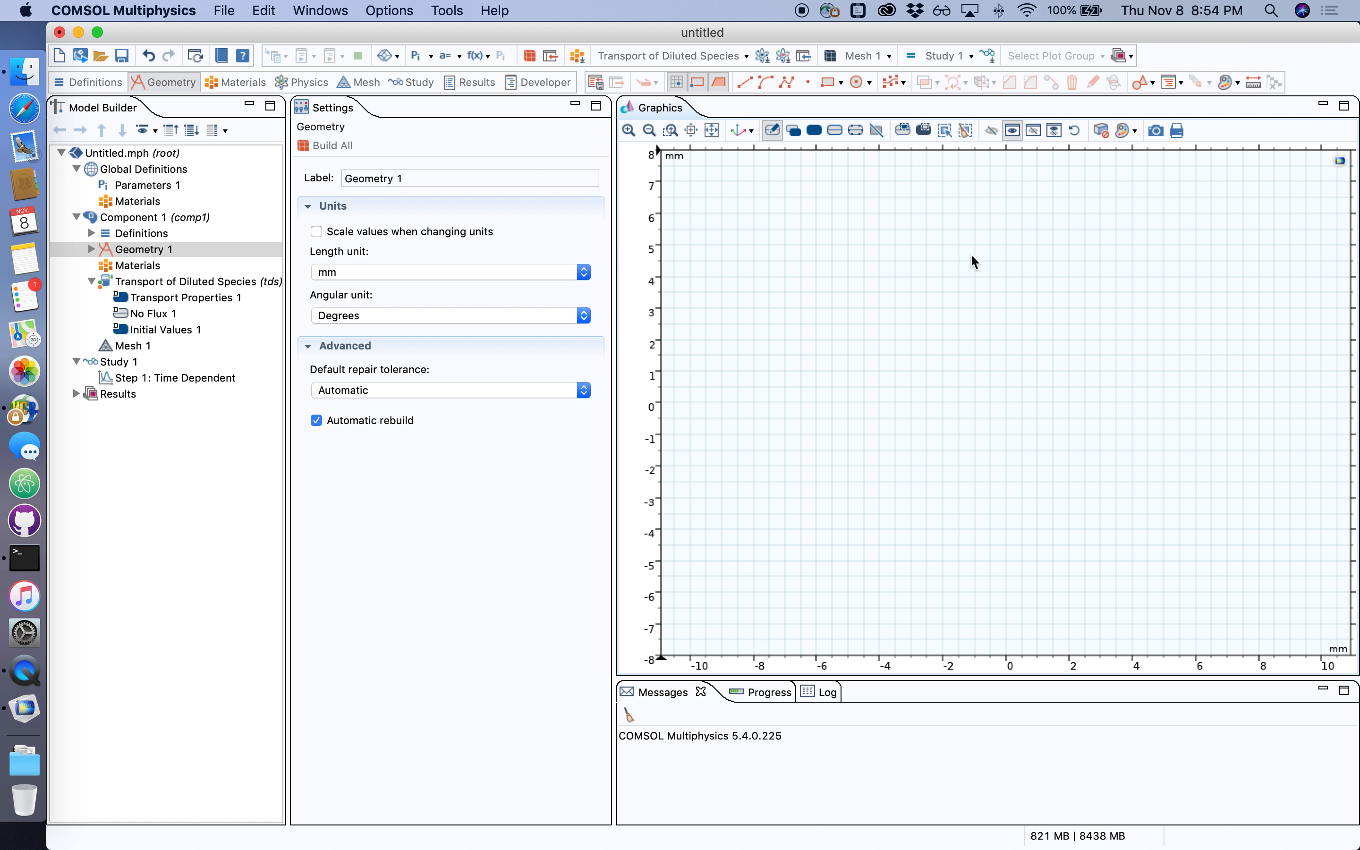
pyautogui.click(826, 83)
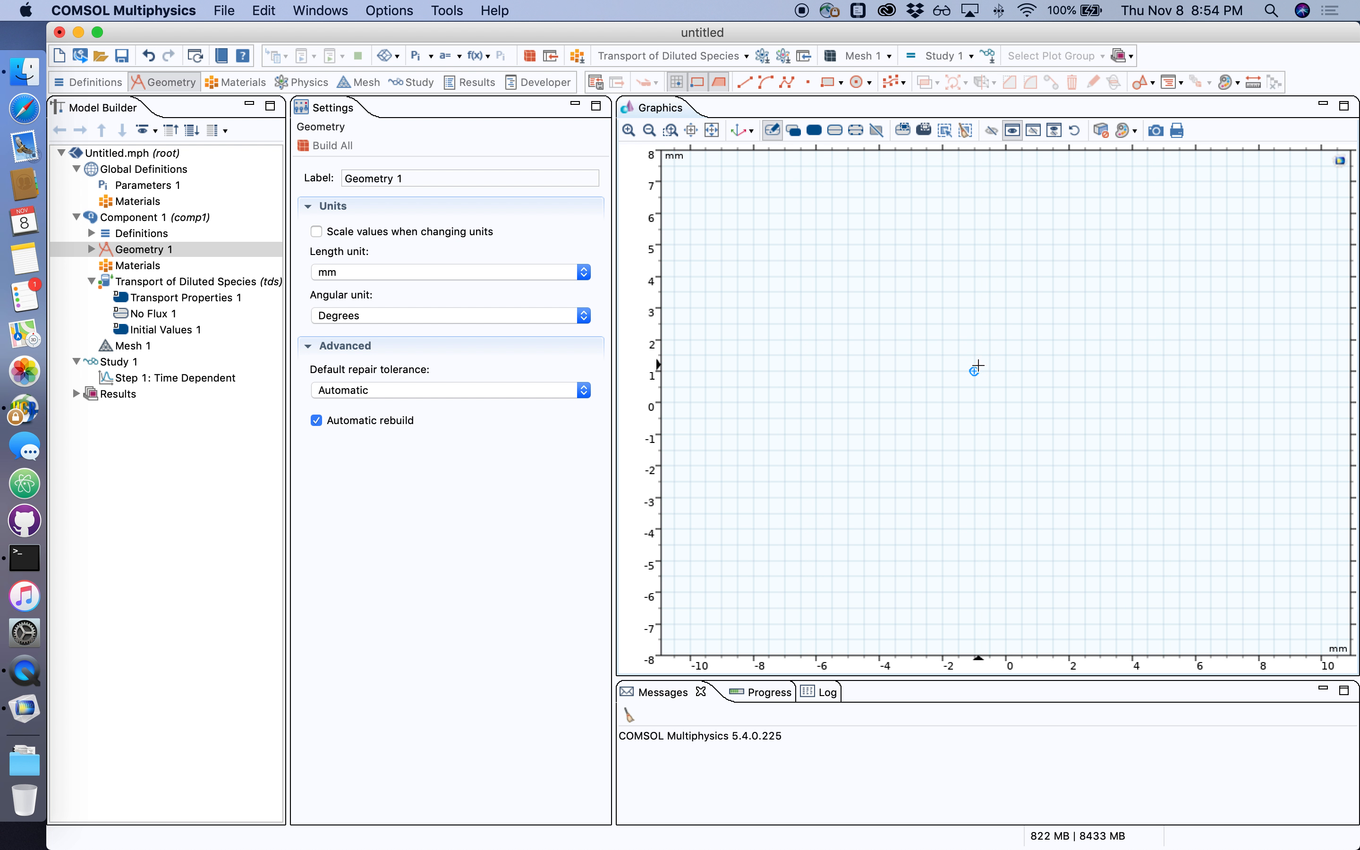
pyautogui.moveTo(983, 381); pyautogui.dragTo(1009, 405)
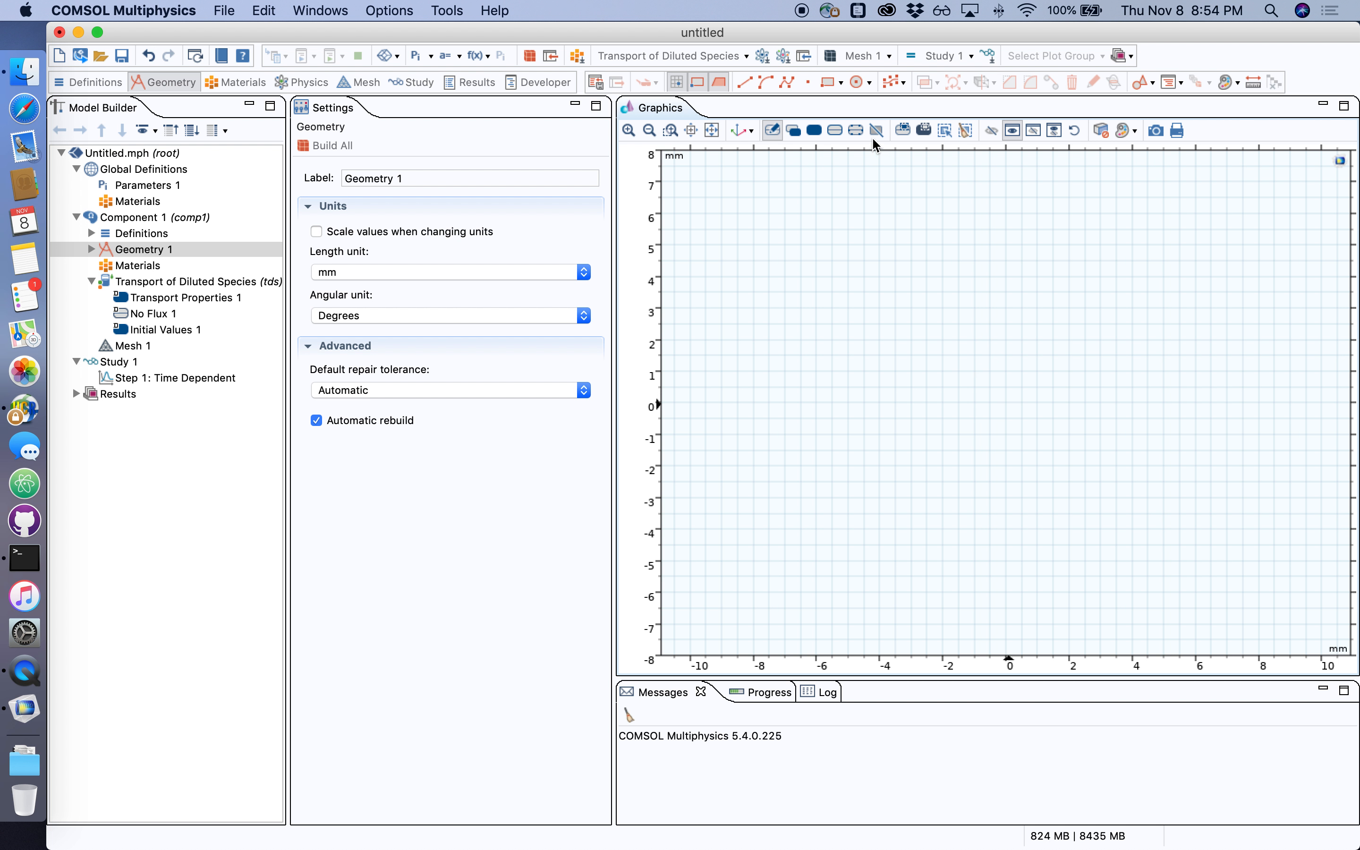
# Step: Draw two 2 mm by 1 mm solid rectangles flanking the square, with lower-left corners at (0, 0) and (-3, 0)
pyautogui.click(828, 84)
pyautogui.moveTo(1006, 372); pyautogui.dragTo(1072, 407)
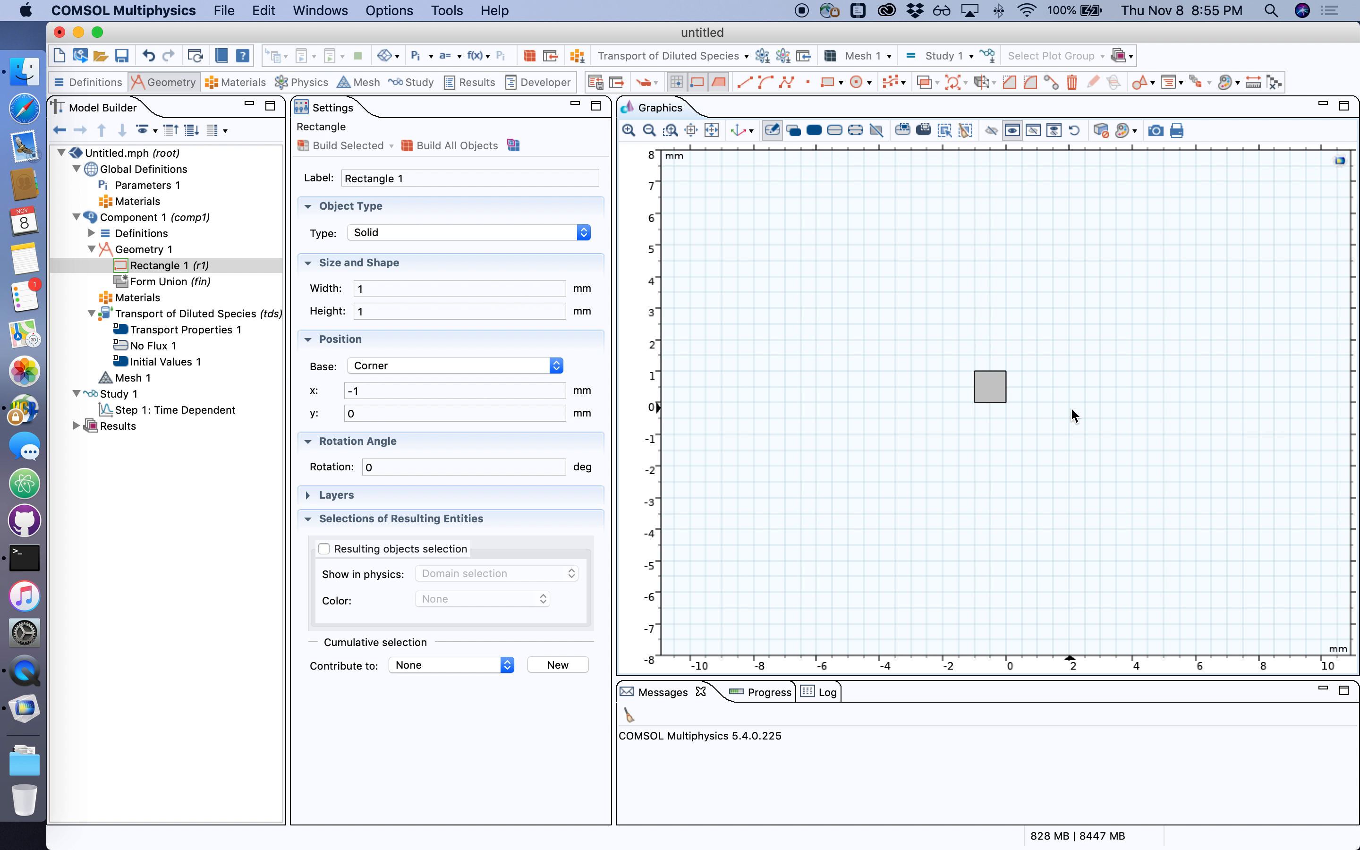
pyautogui.click(825, 84)
pyautogui.moveTo(974, 371); pyautogui.dragTo(912, 404)
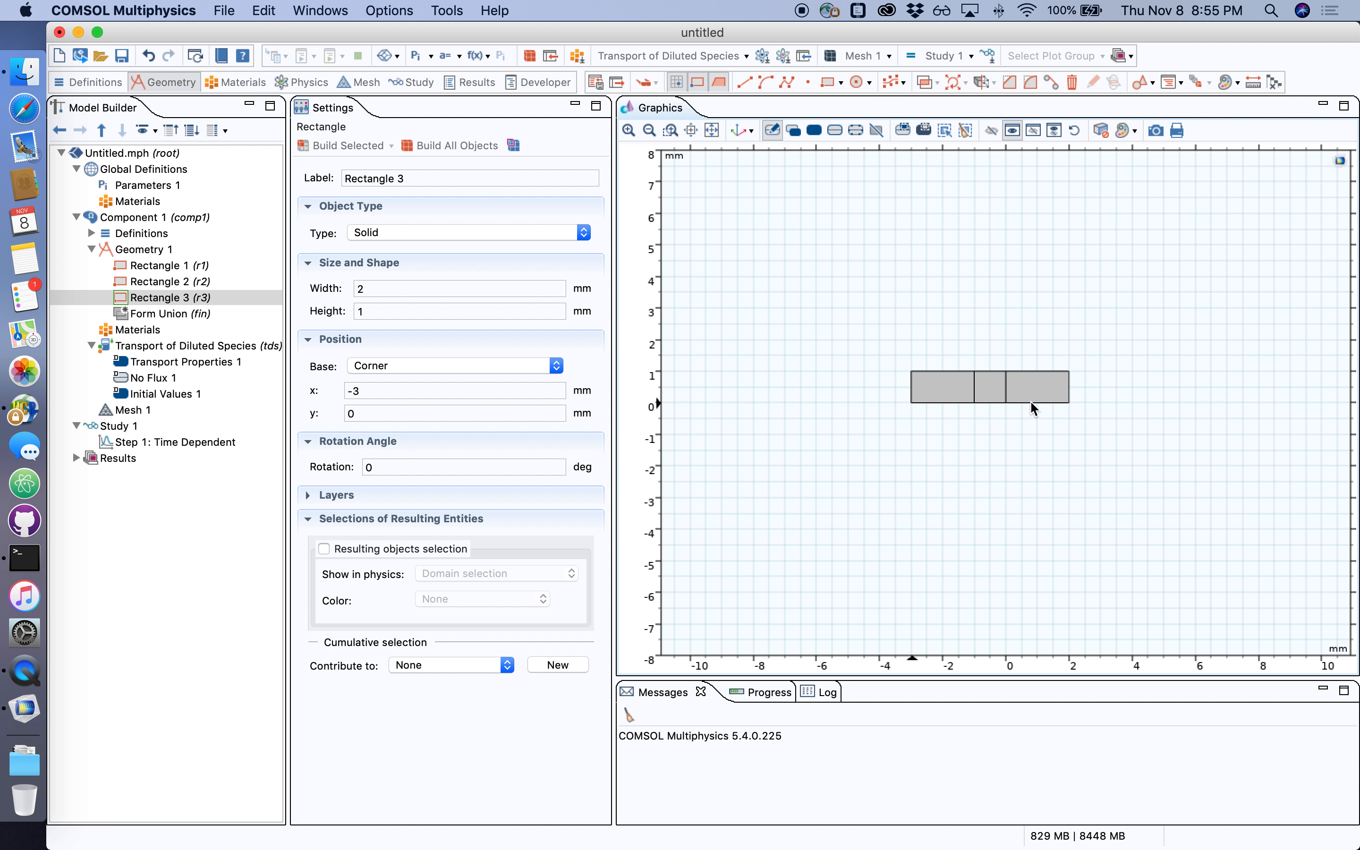
pyautogui.click(713, 132)
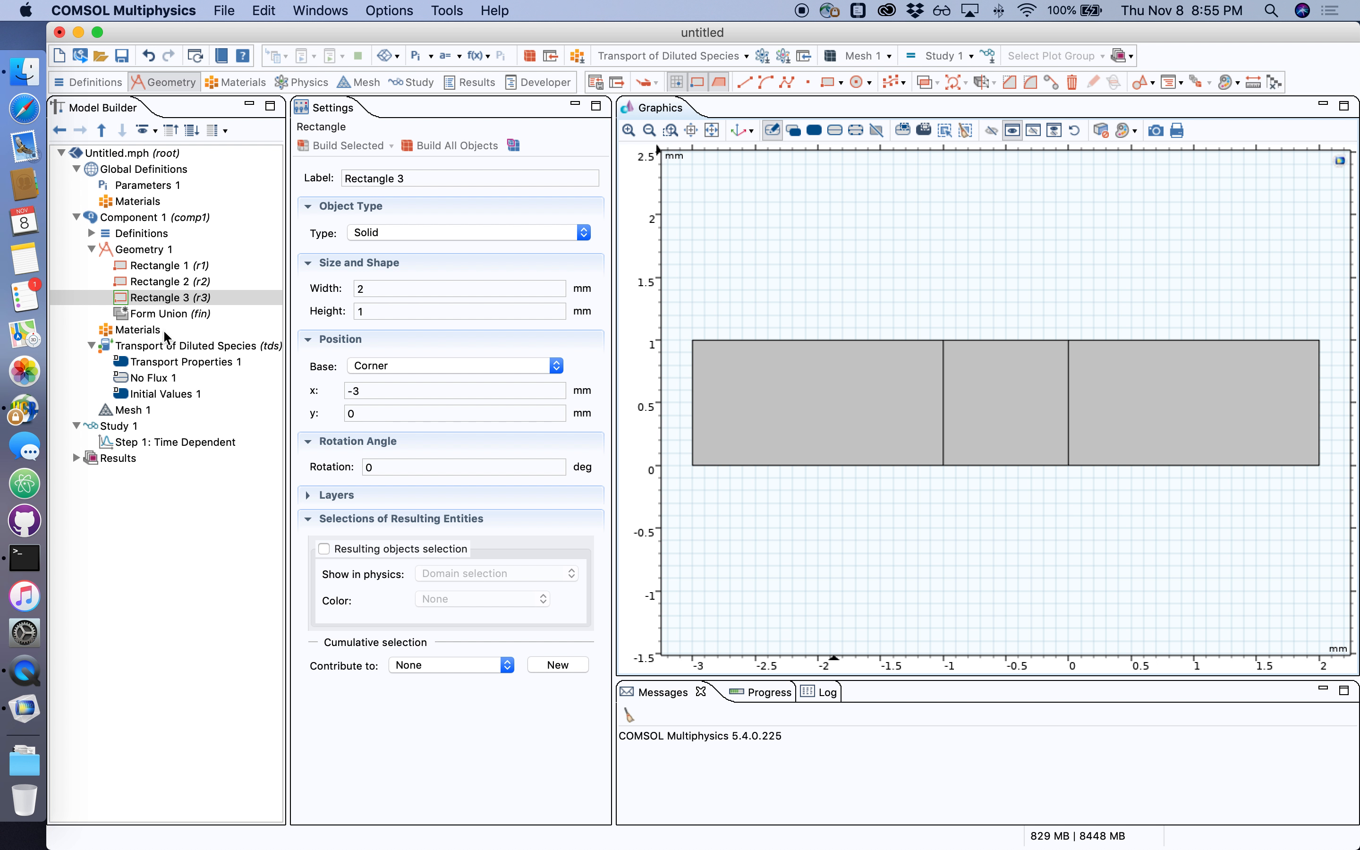
# Step: Add Water from the Liquids material library to the component
pyautogui.click(141, 334)
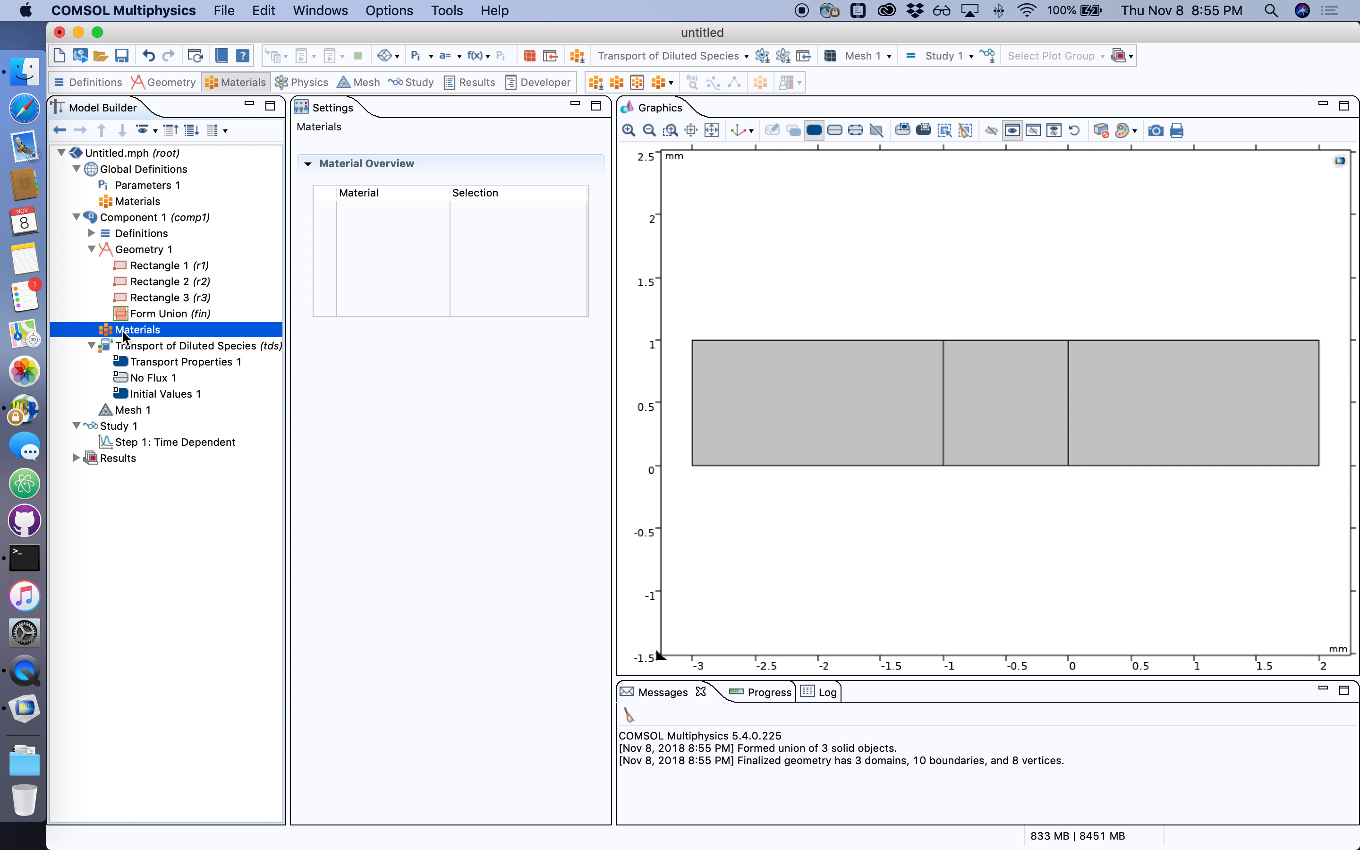
pyautogui.rightClick(148, 333)
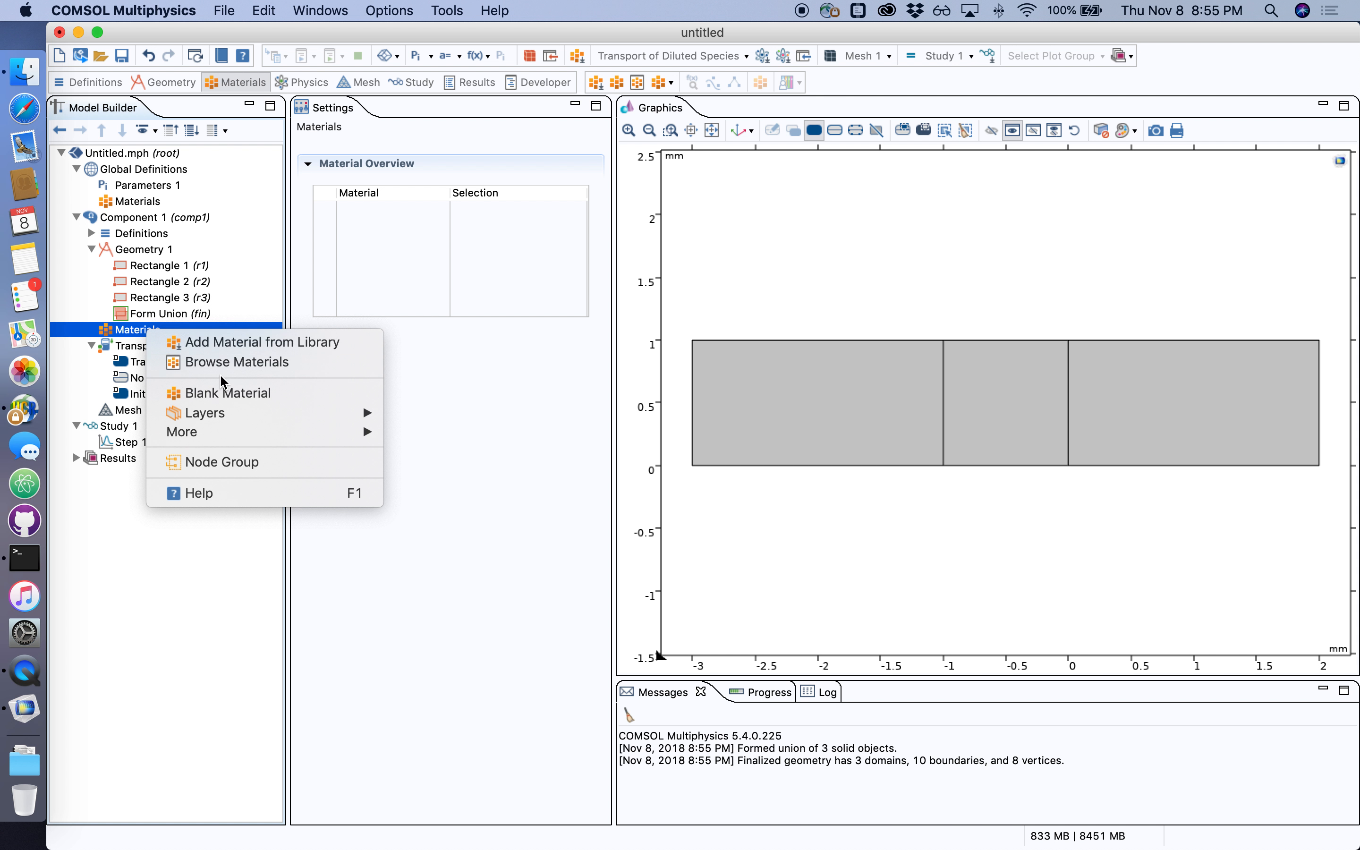
pyautogui.click(234, 348)
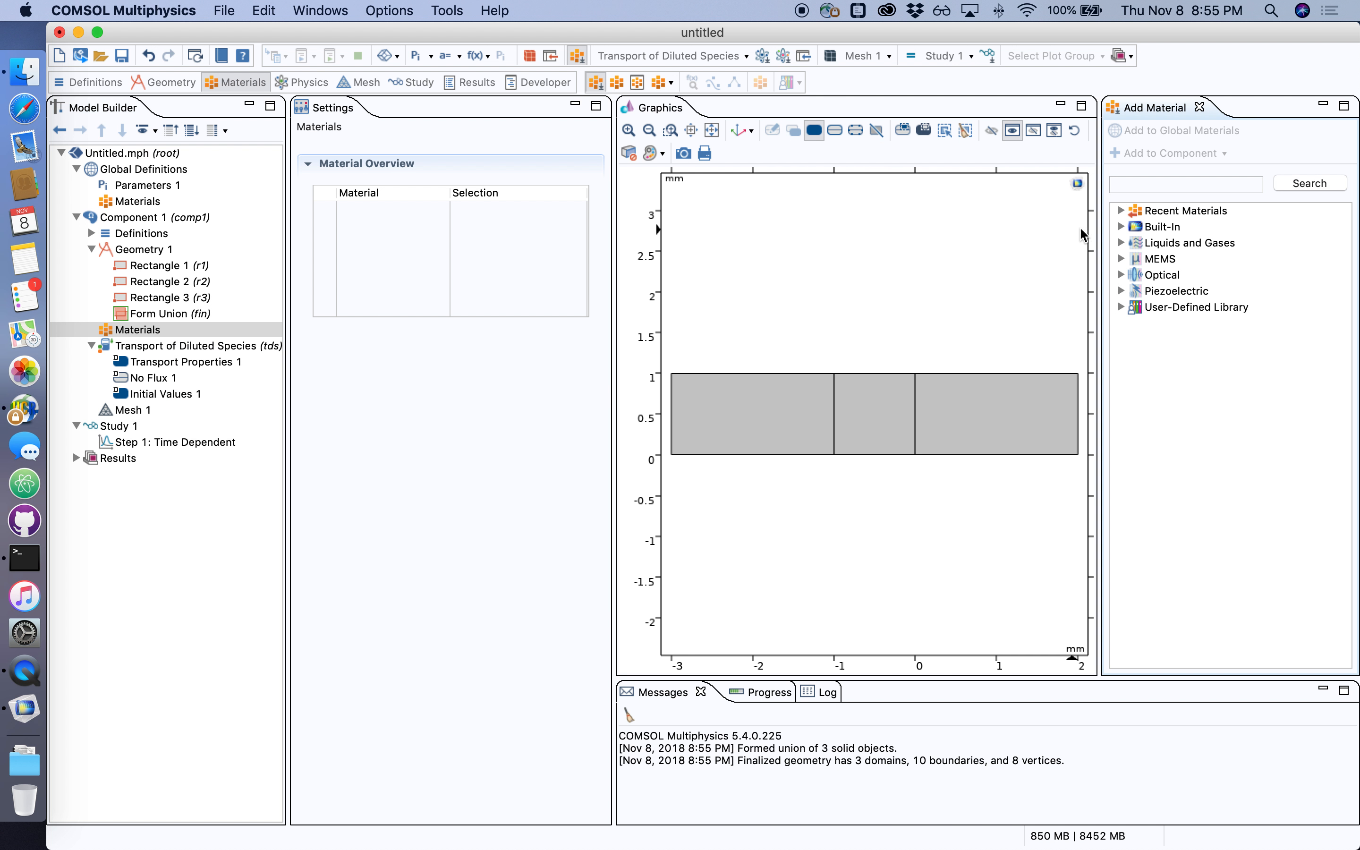
pyautogui.click(1121, 242)
pyautogui.click(1136, 274)
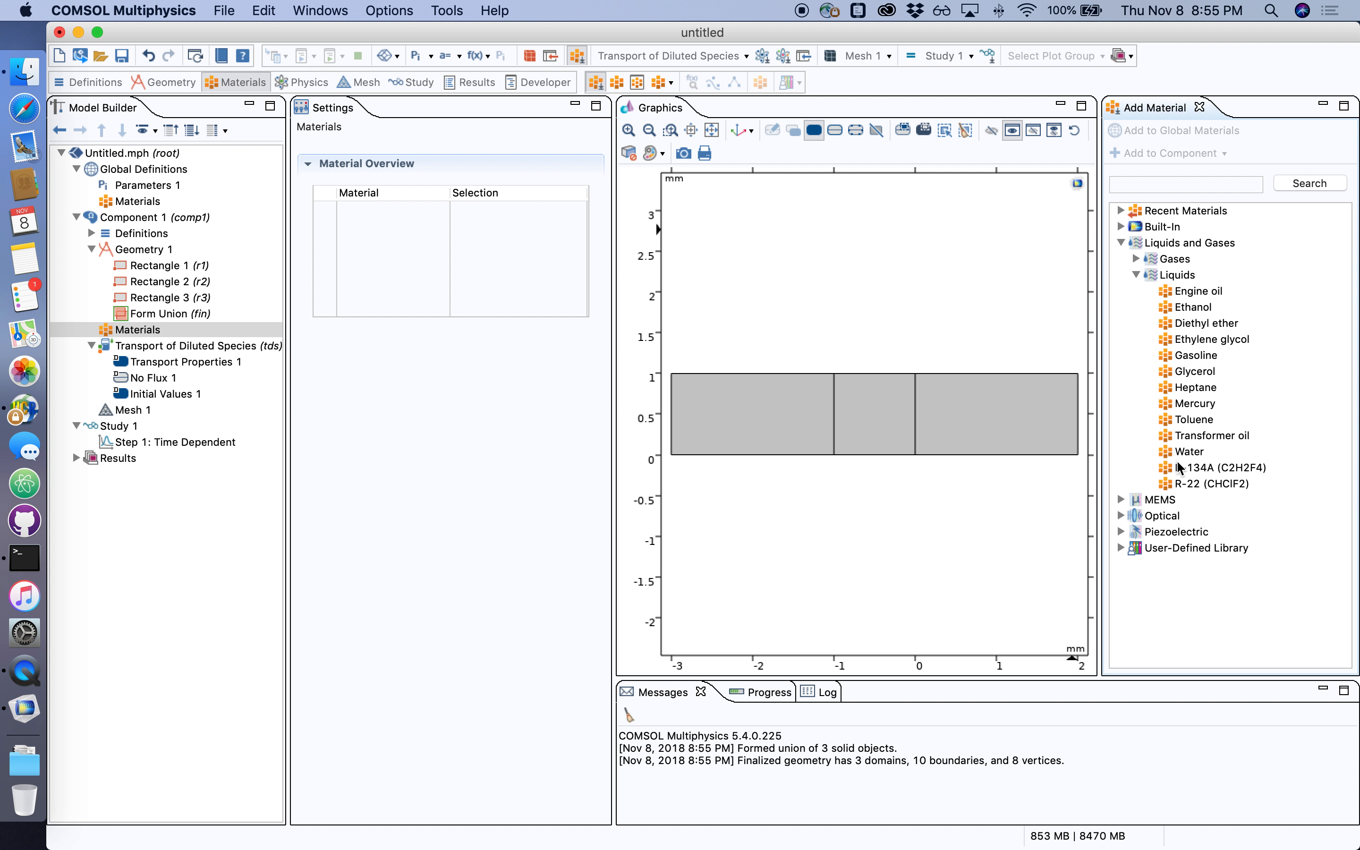
pyautogui.click(1198, 454)
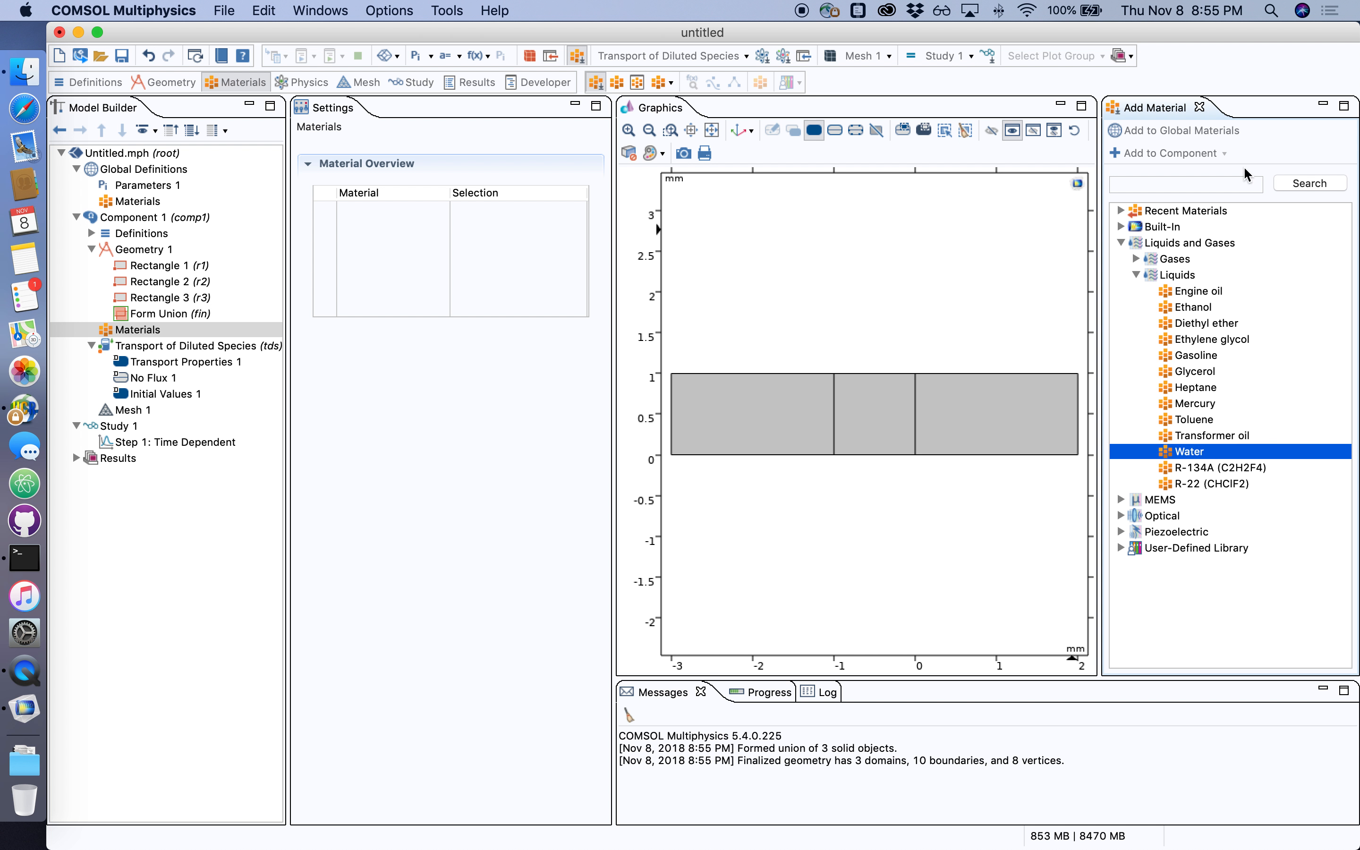
pyautogui.click(1134, 157)
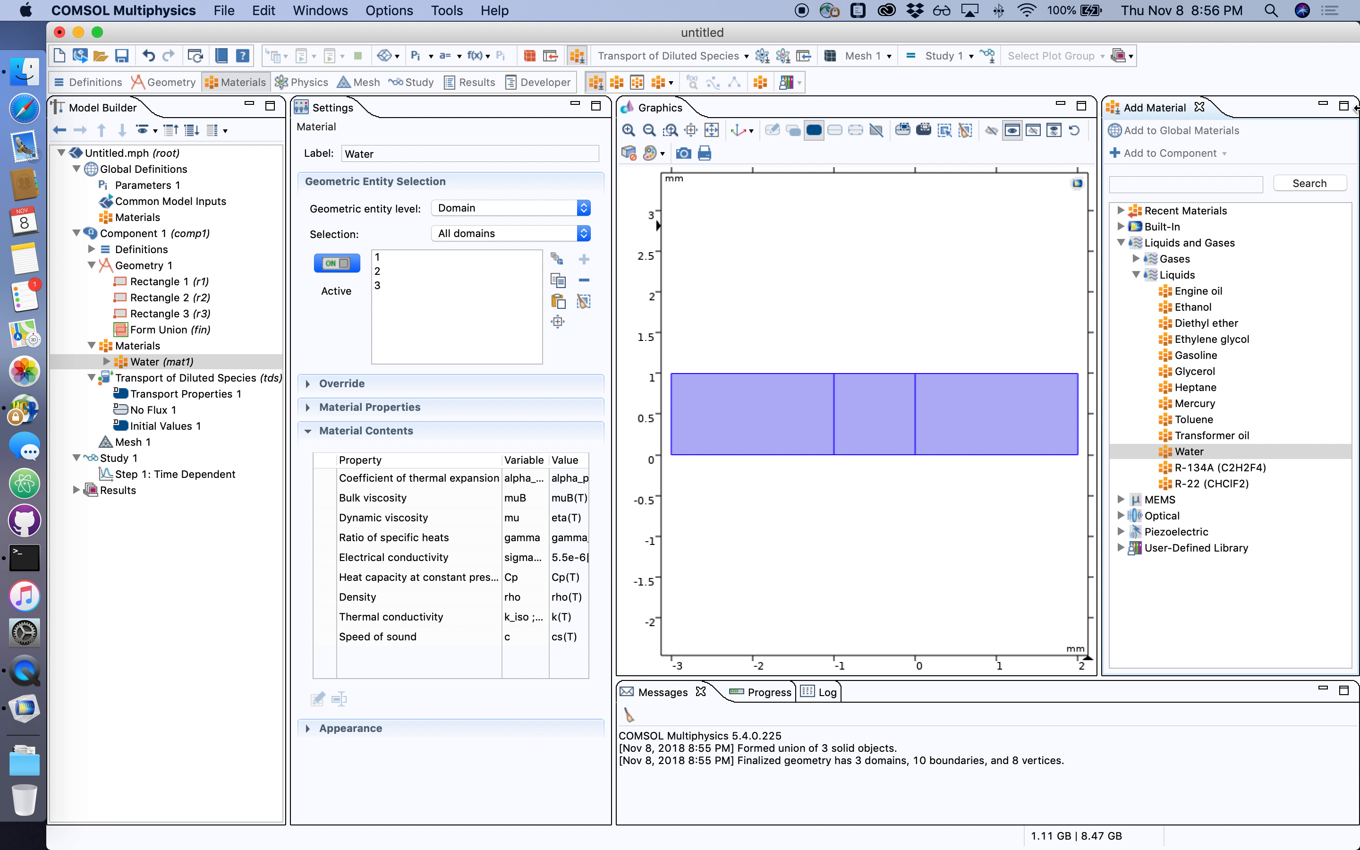
pyautogui.click(1200, 106)
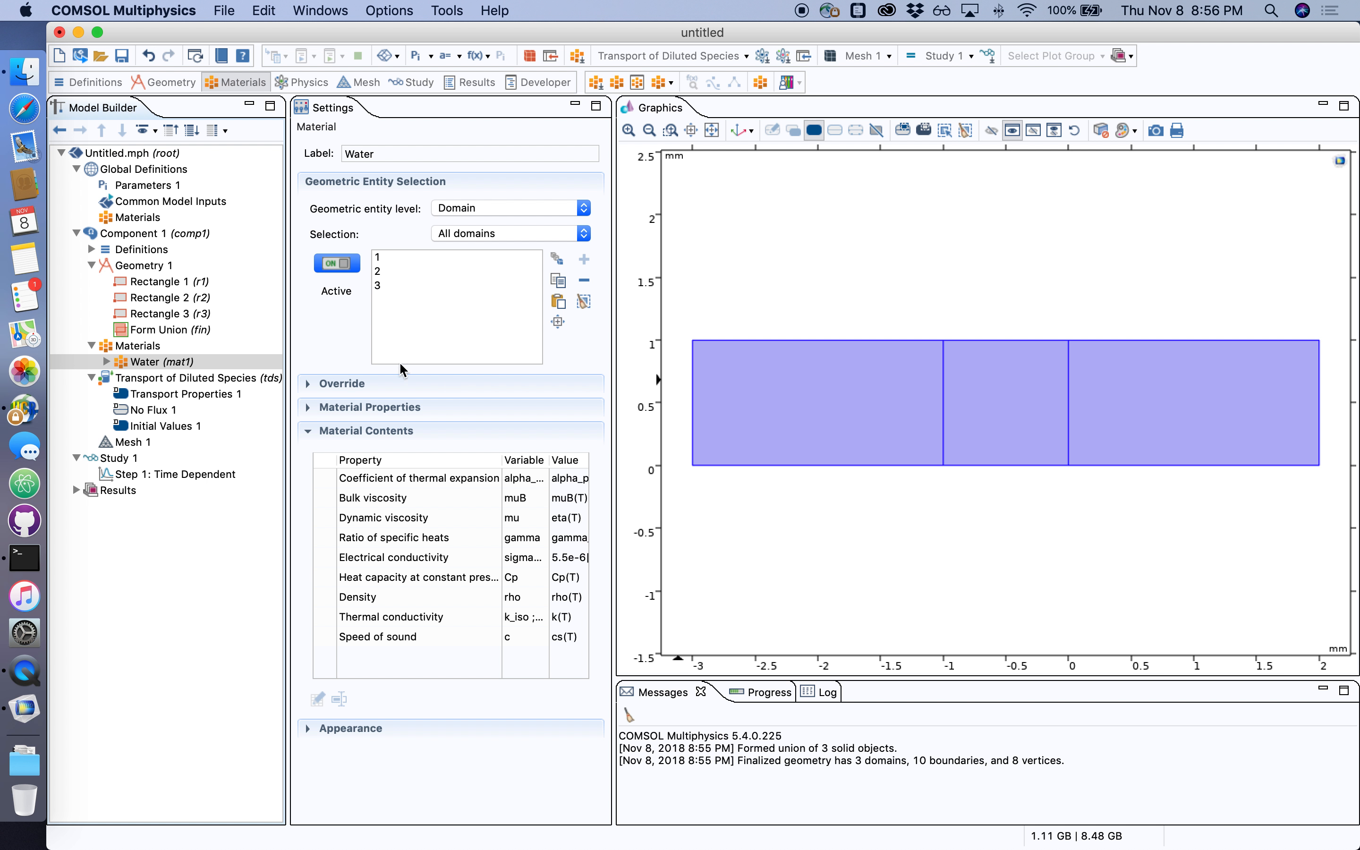
# Step: Review the diluted species transport settings and set the initial concentration in all domains to 1 mol/m³
pyautogui.click(161, 378)
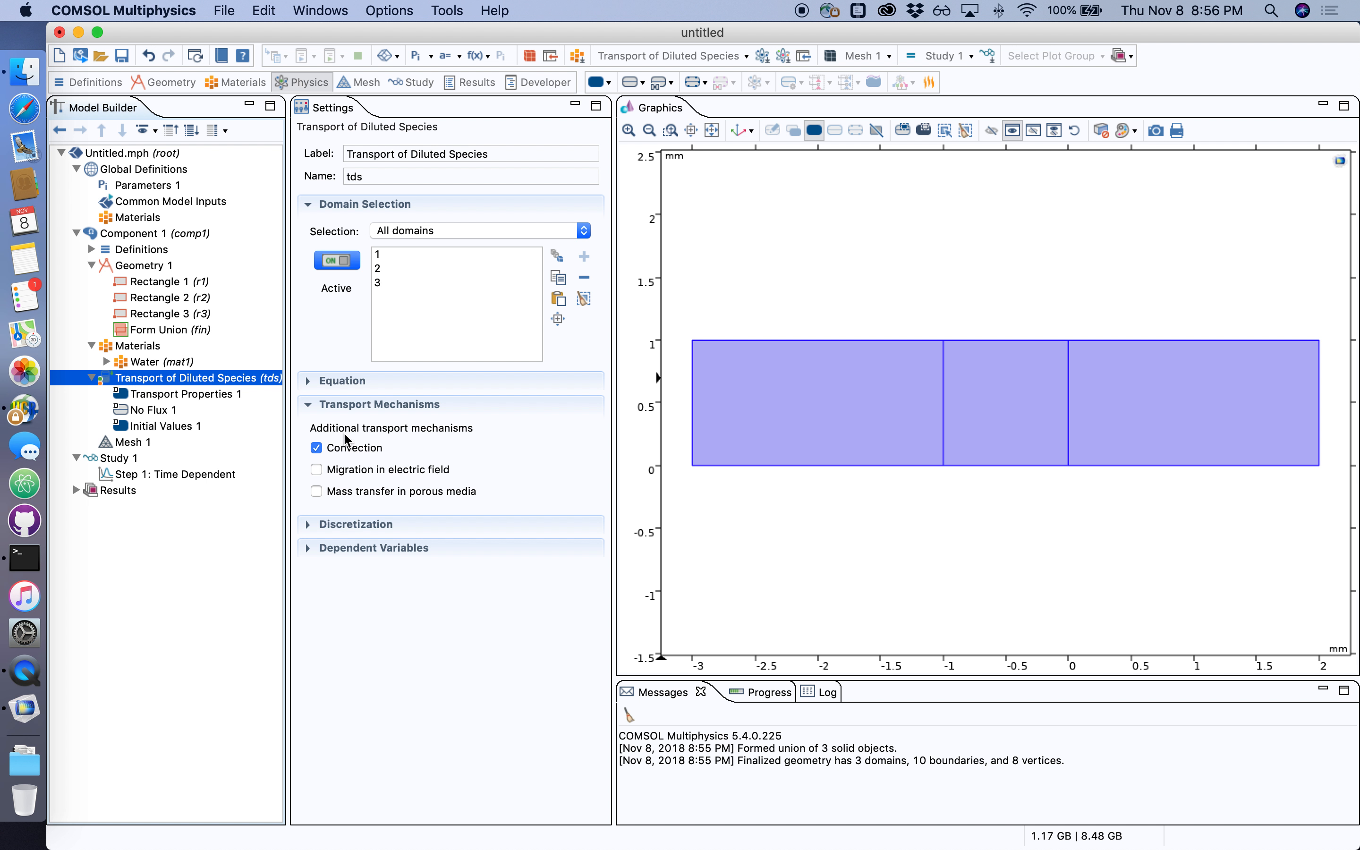
pyautogui.click(195, 395)
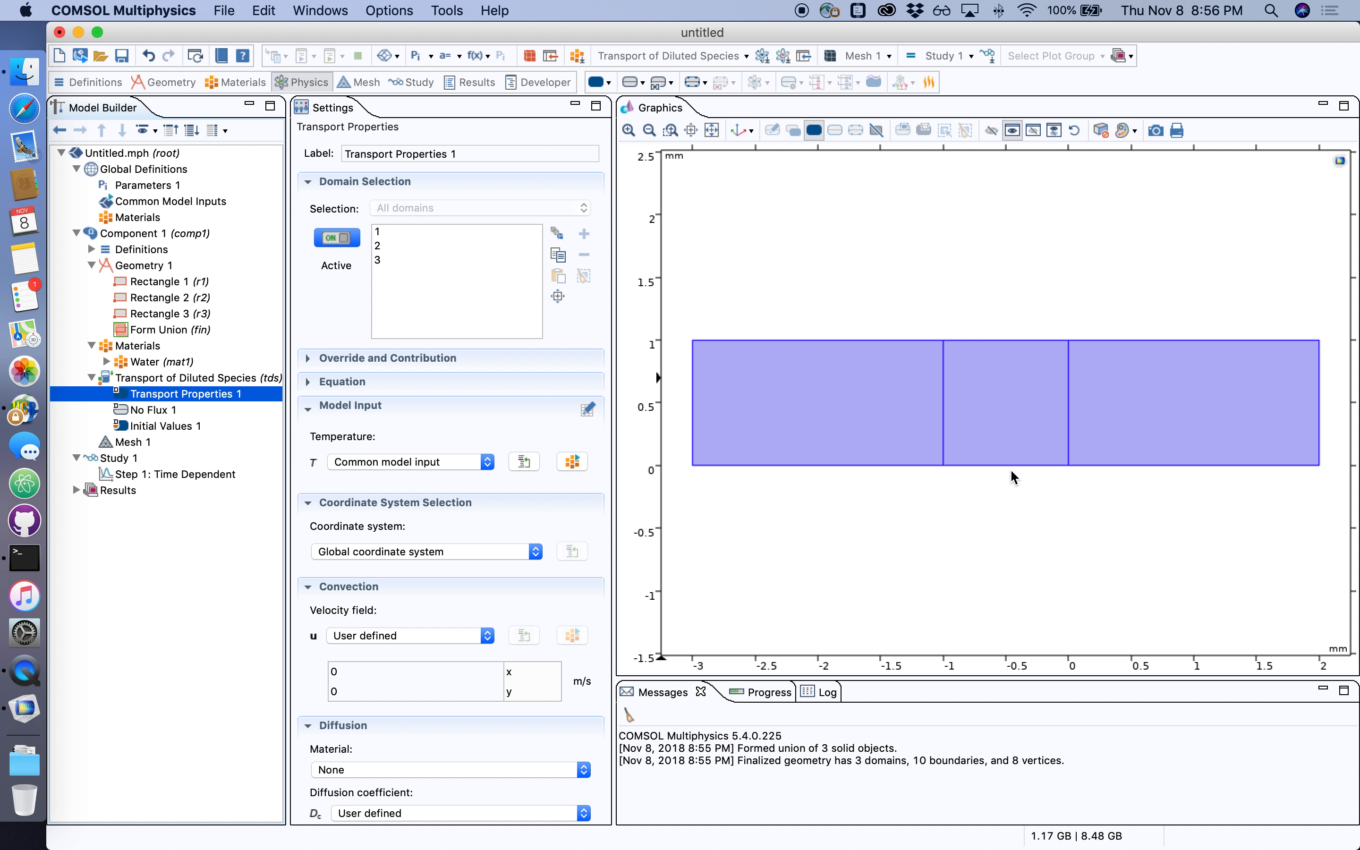
pyautogui.click(168, 411)
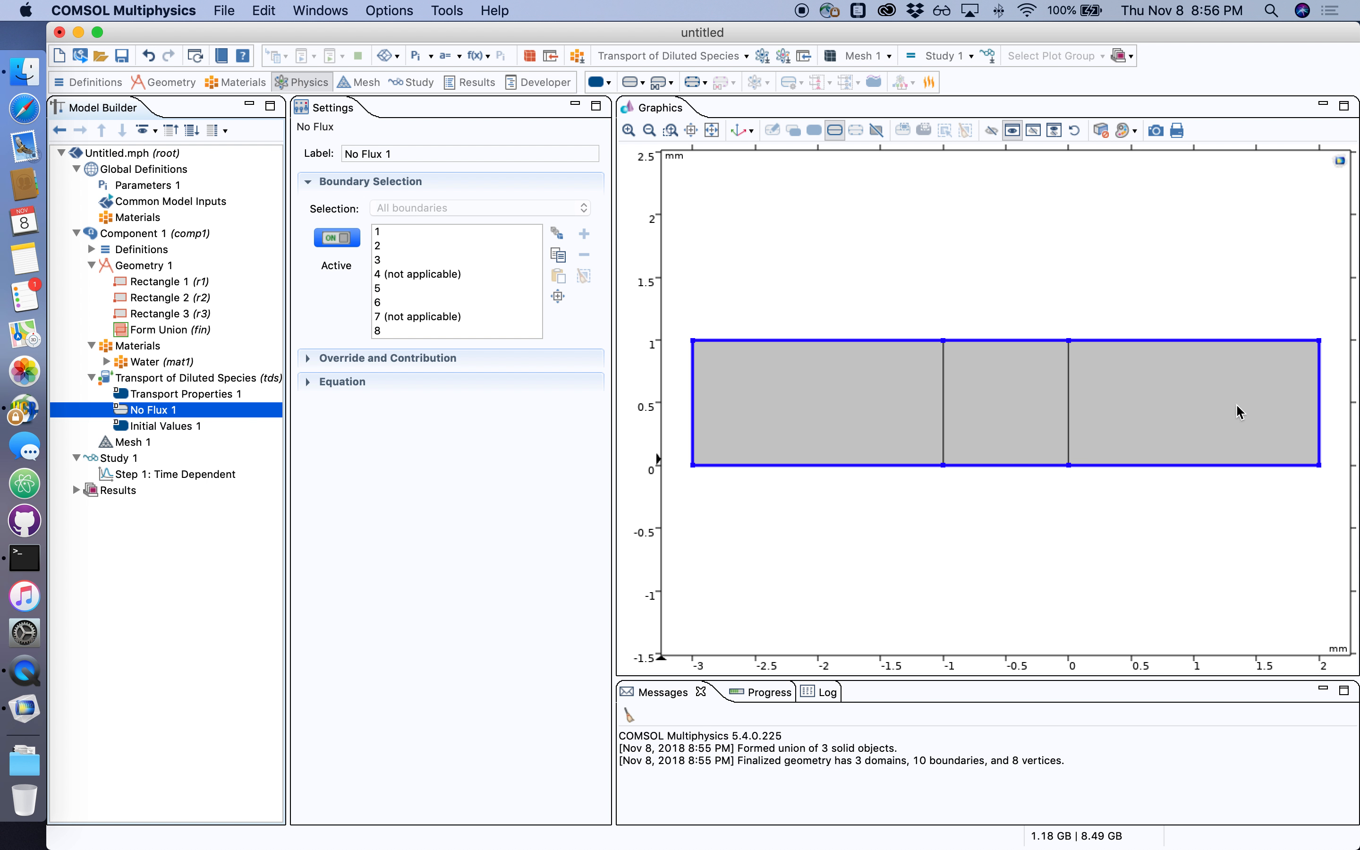
pyautogui.click(160, 428)
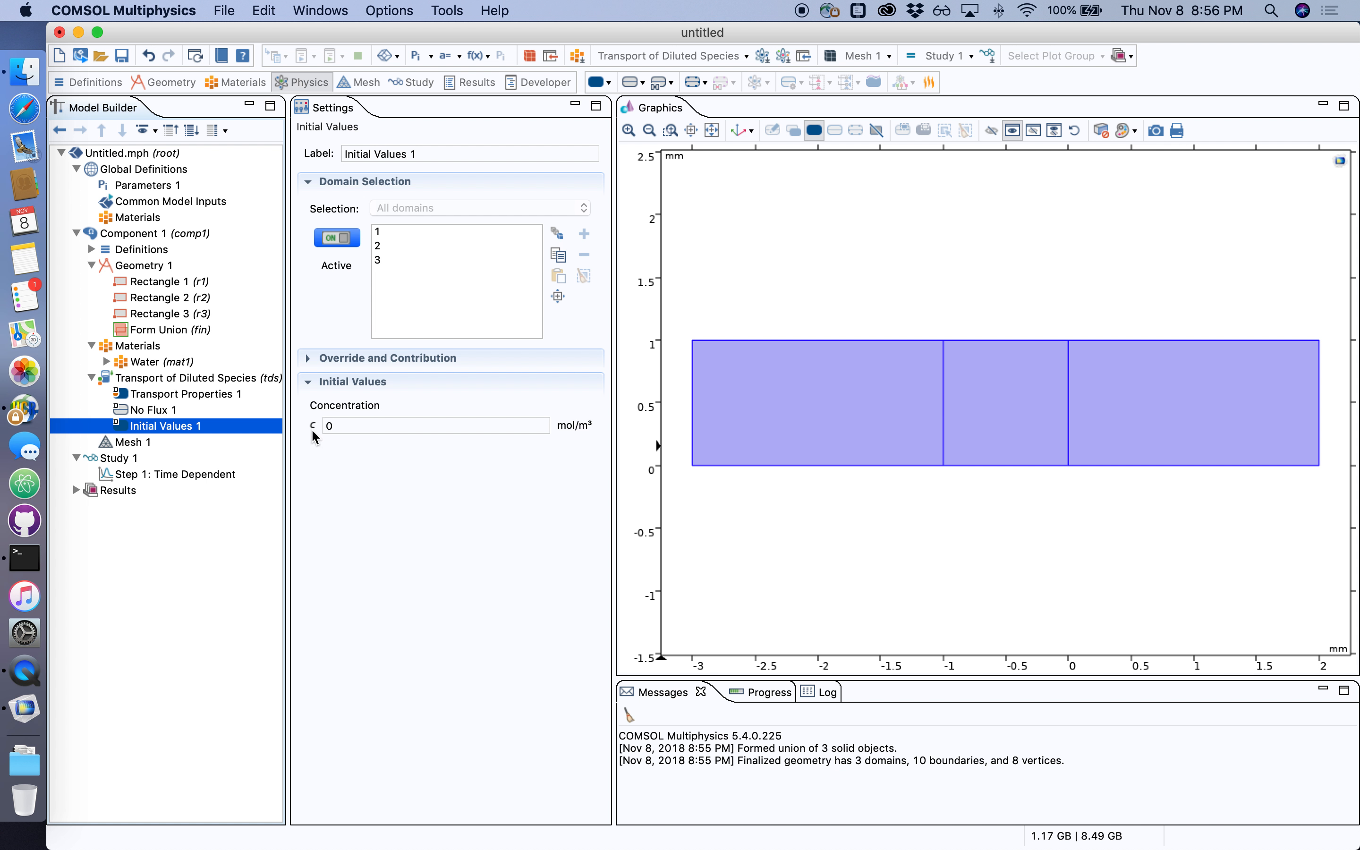
pyautogui.click(379, 425)
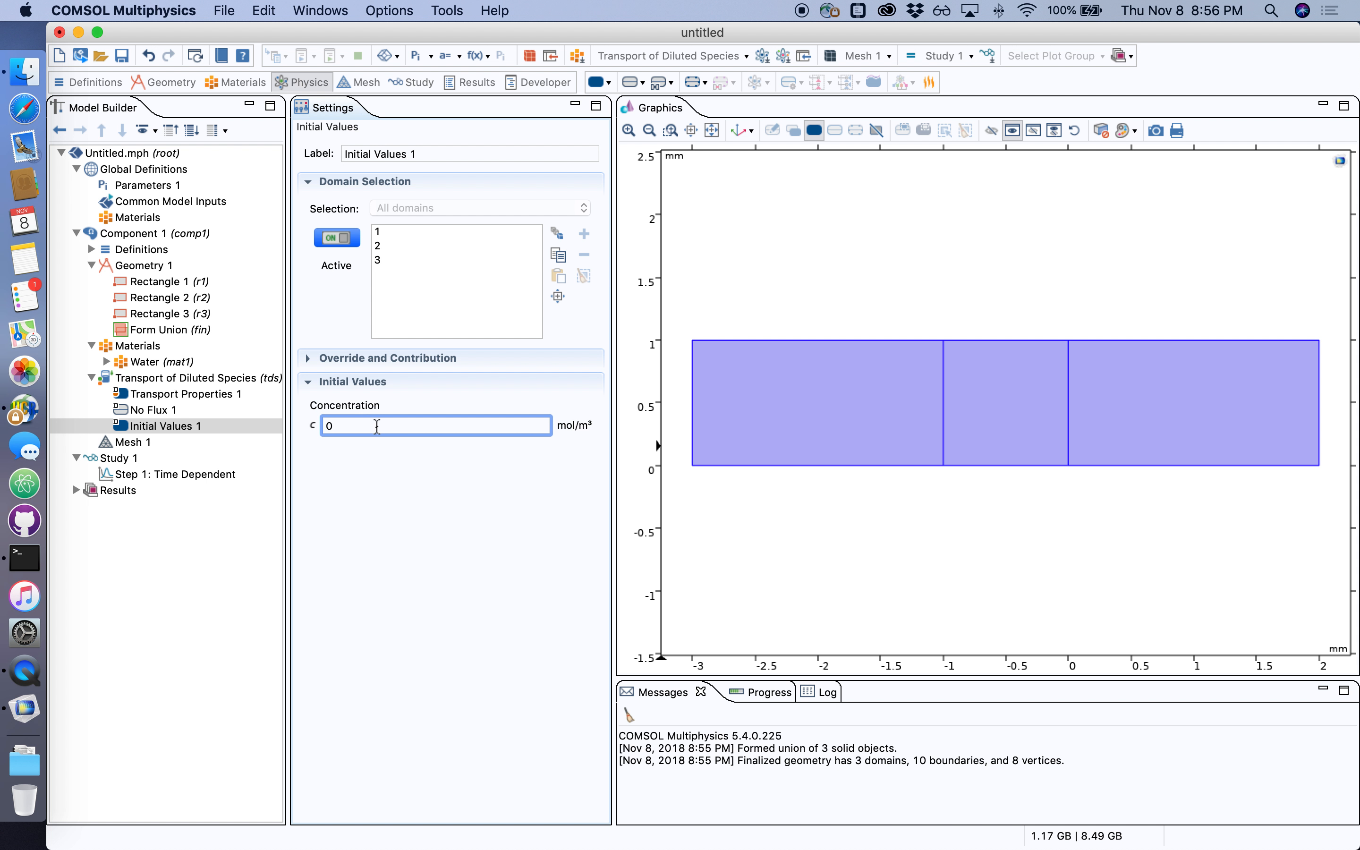
pyautogui.write('1')
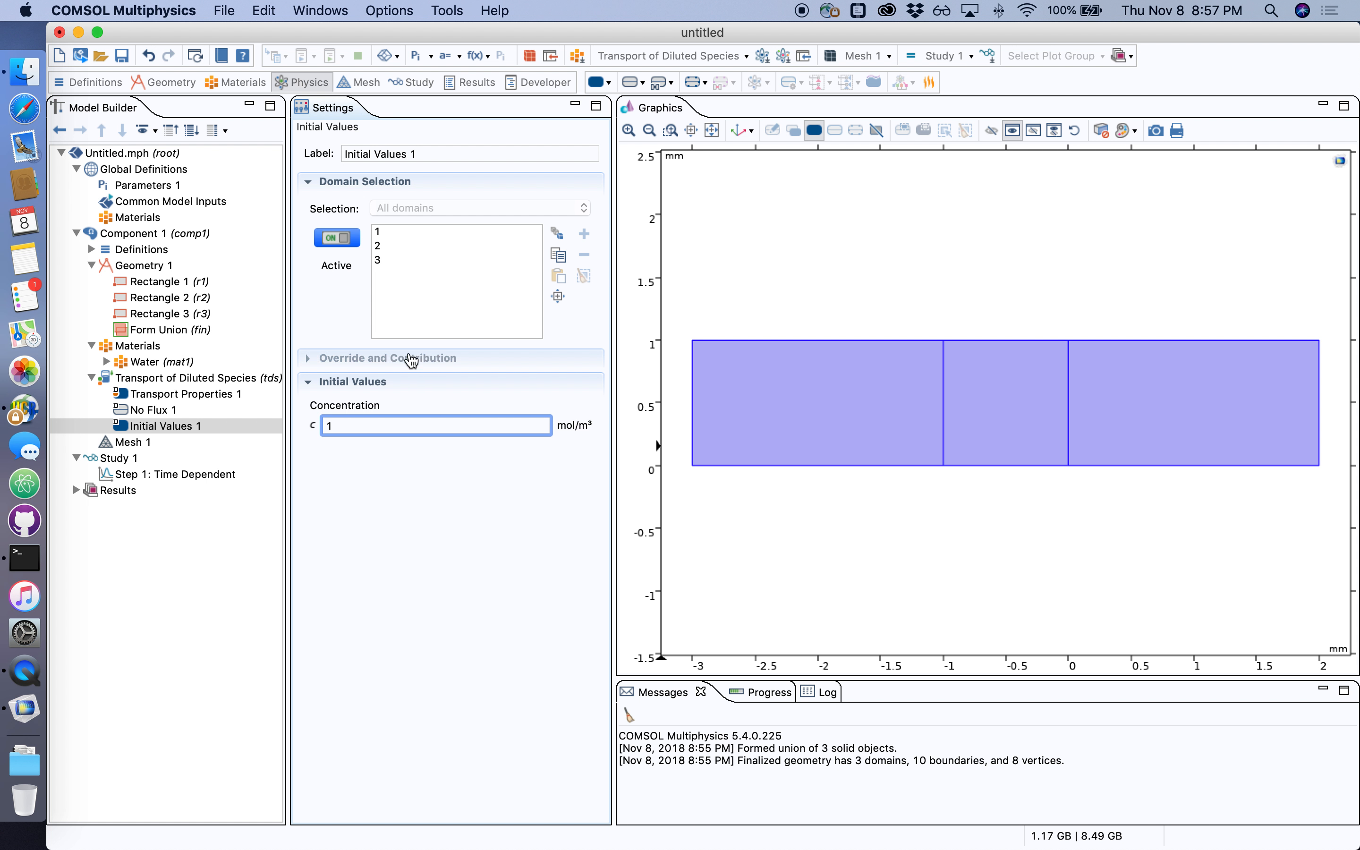
# Step: Build the physics-controlled mesh with Normal element size
pyautogui.click(128, 444)
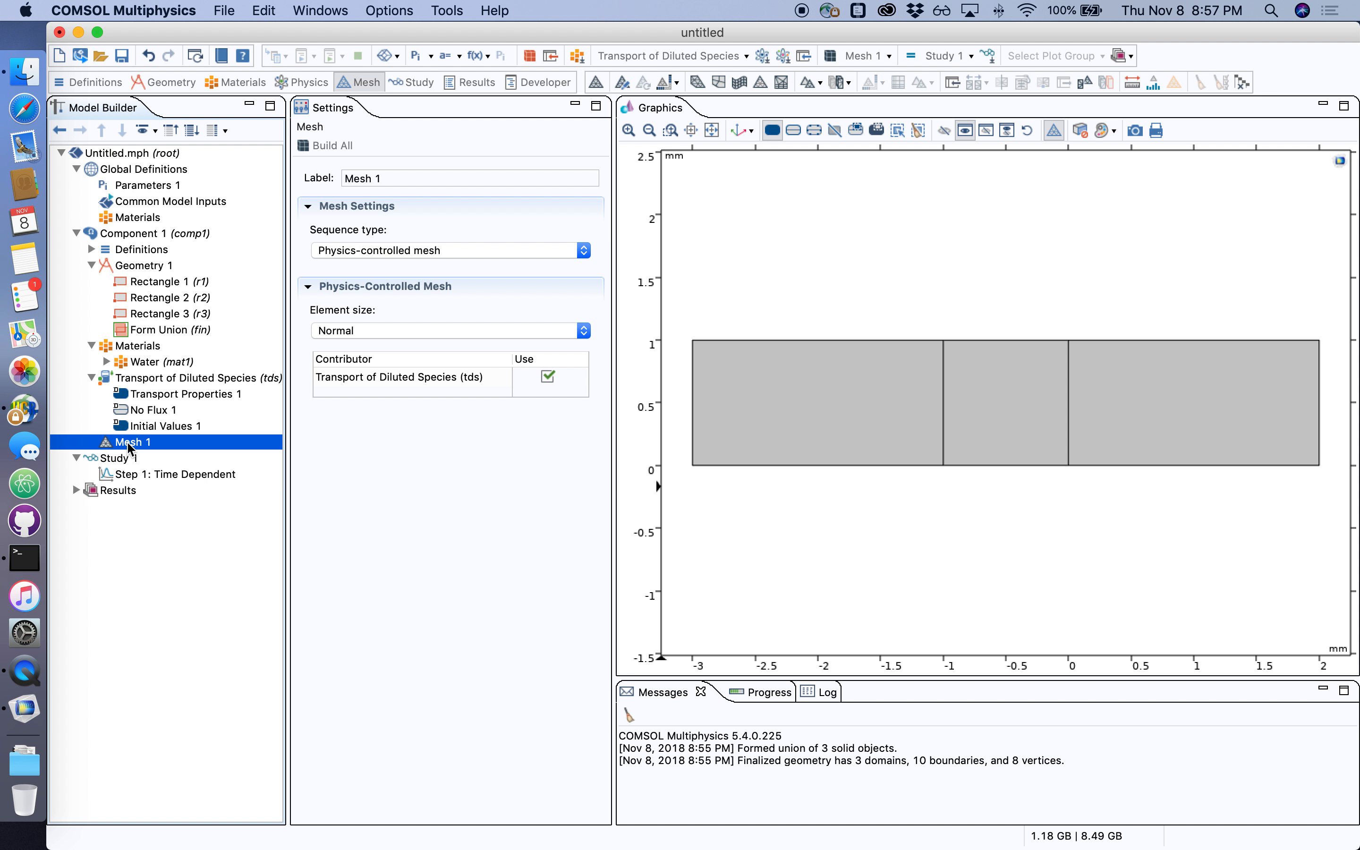
pyautogui.click(336, 147)
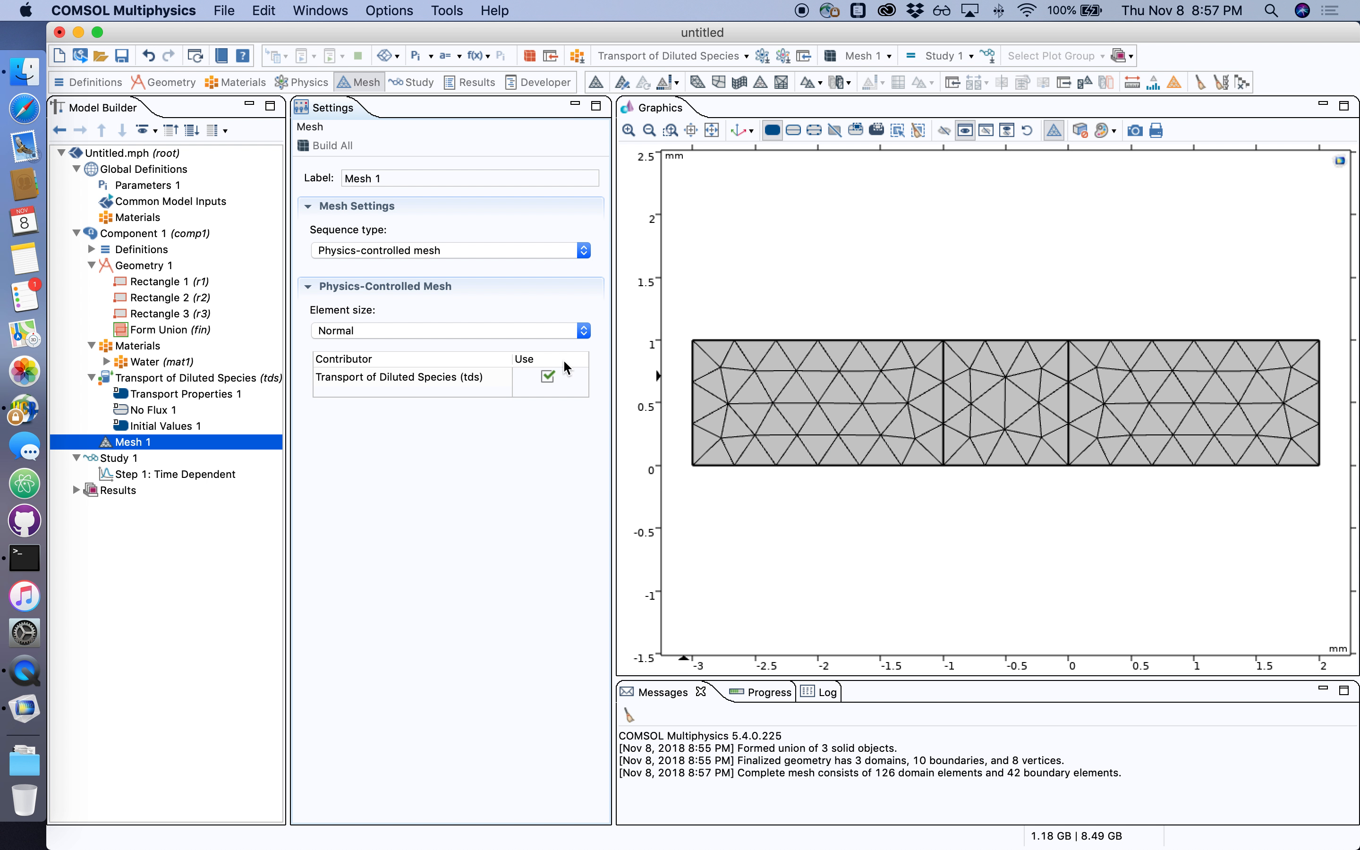
# Step: Set the mesh element size to Extremely fine and compute Study 1
pyautogui.click(467, 329)
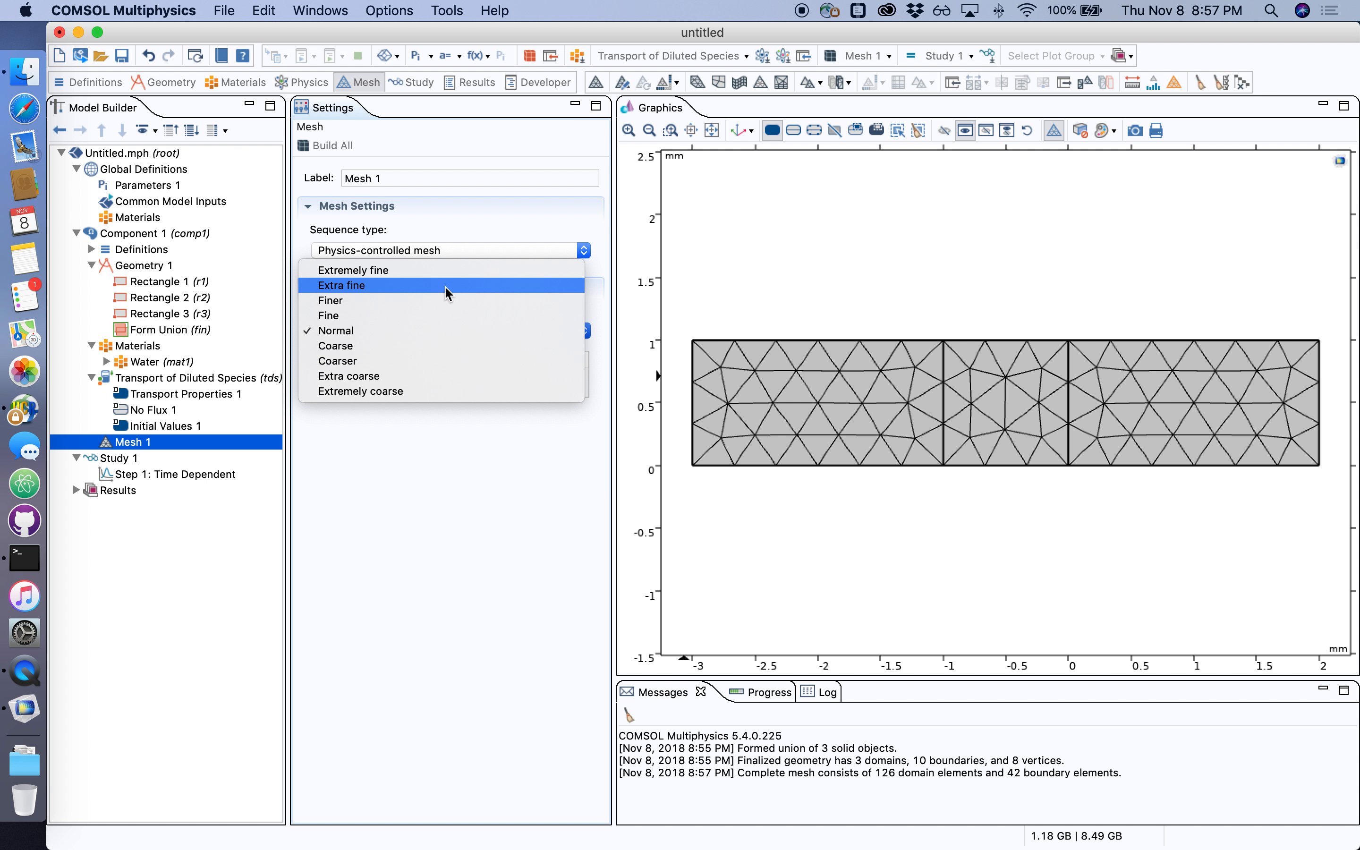
pyautogui.click(396, 272)
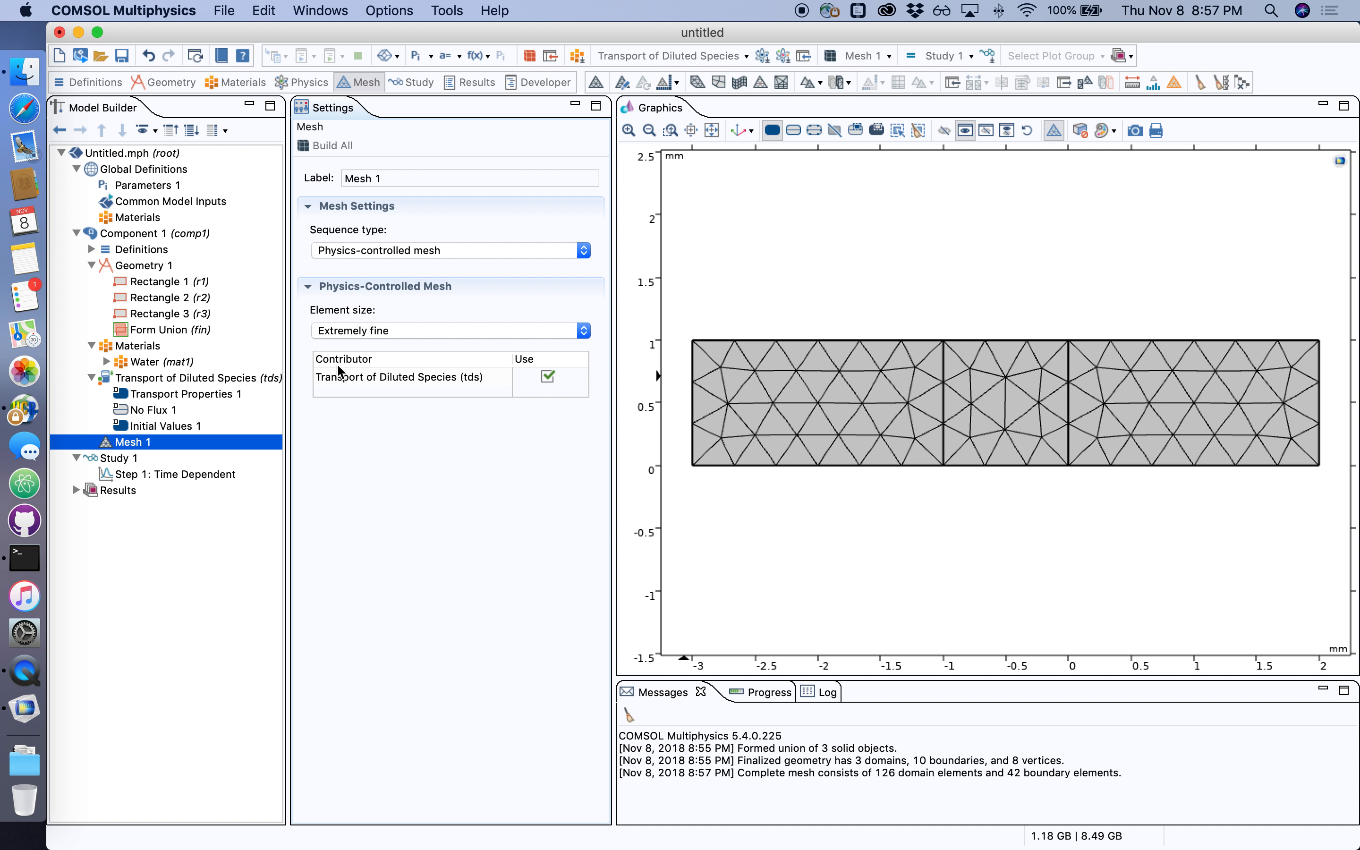
pyautogui.click(107, 461)
pyautogui.rightClick(107, 461)
pyautogui.click(569, 465)
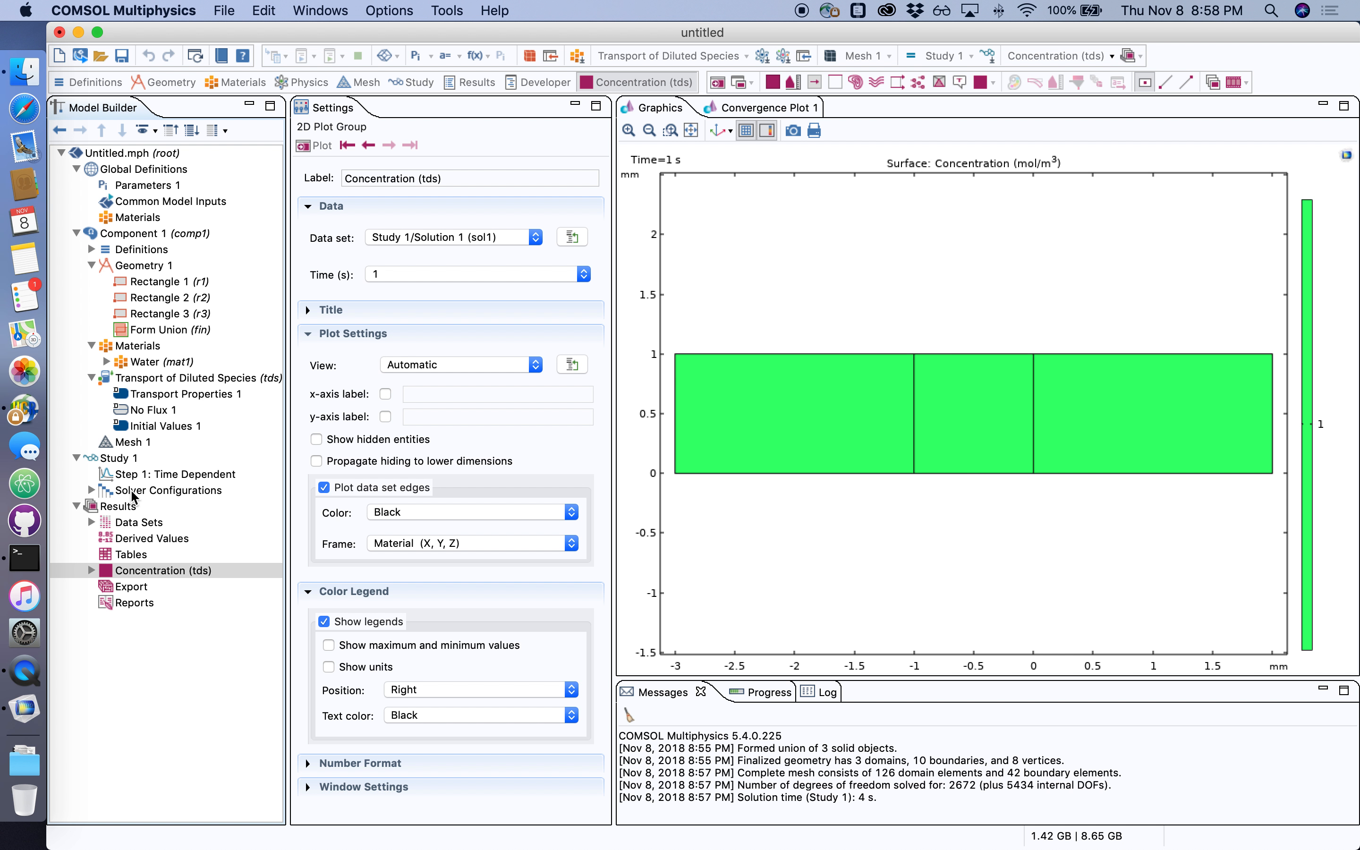
# Step: Add a Fast Irreversible Surface Reaction on the bottom edge of the middle square with stoichiometric coefficient -1 for species c
pyautogui.click(172, 379)
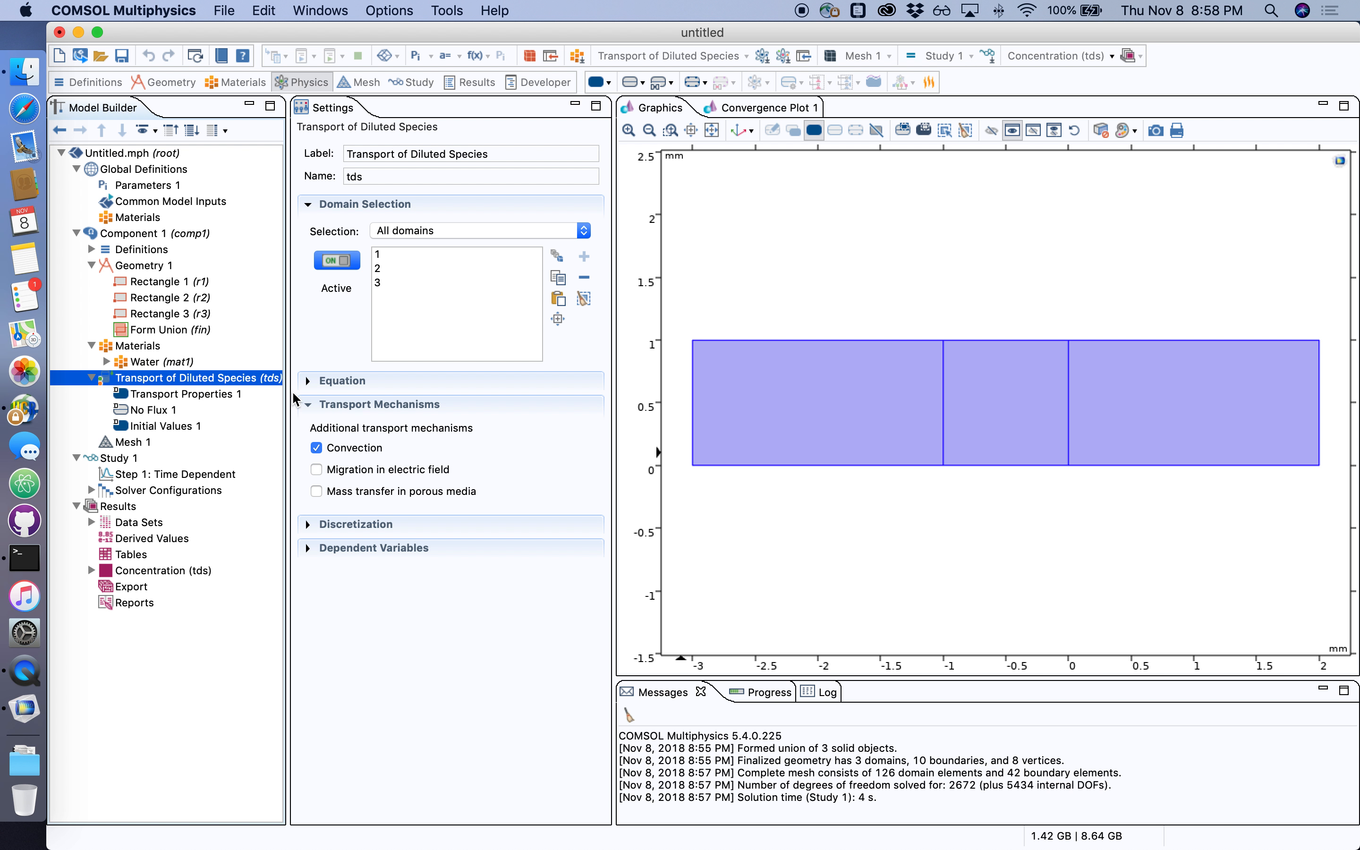
pyautogui.rightClick(205, 385)
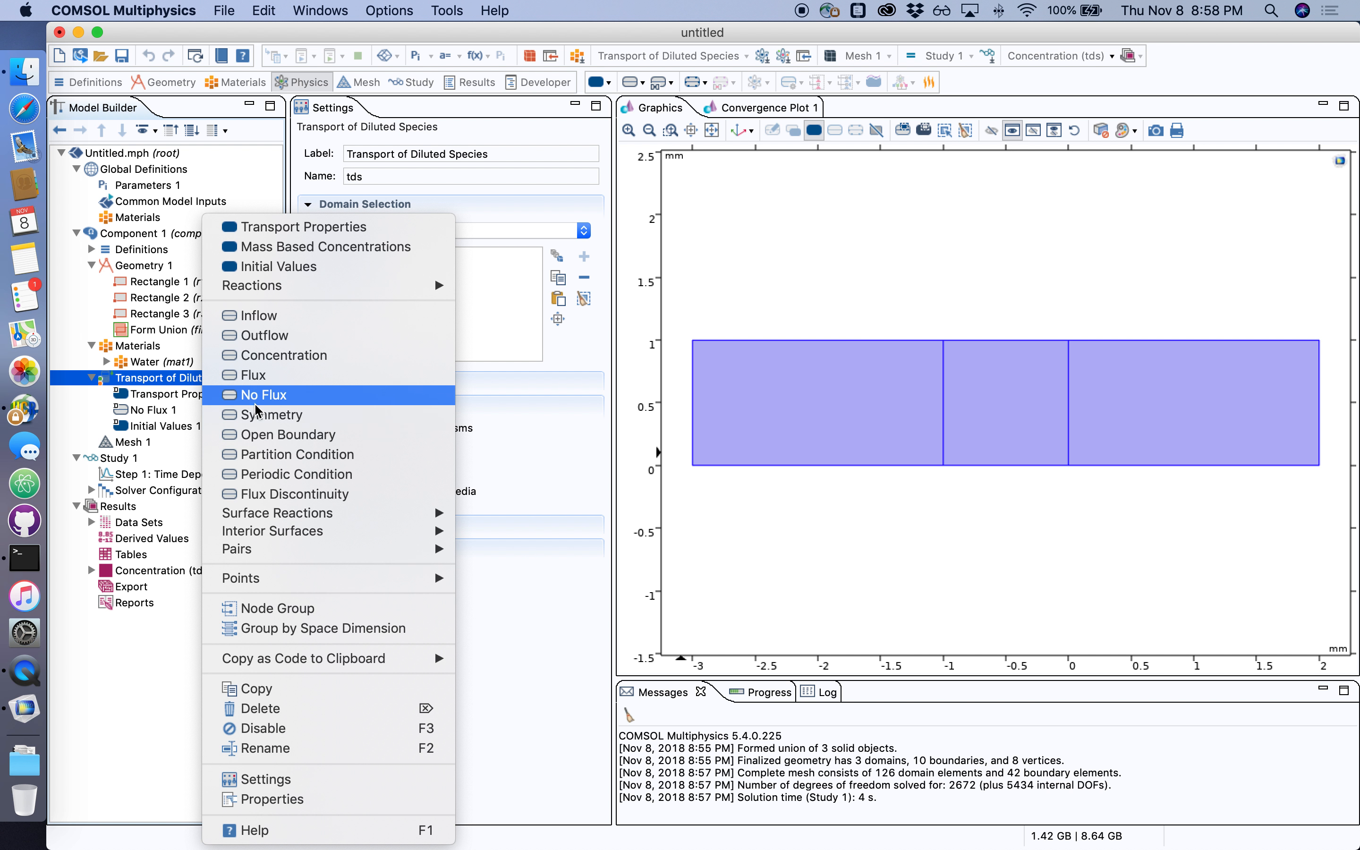
pyautogui.moveTo(360, 514)
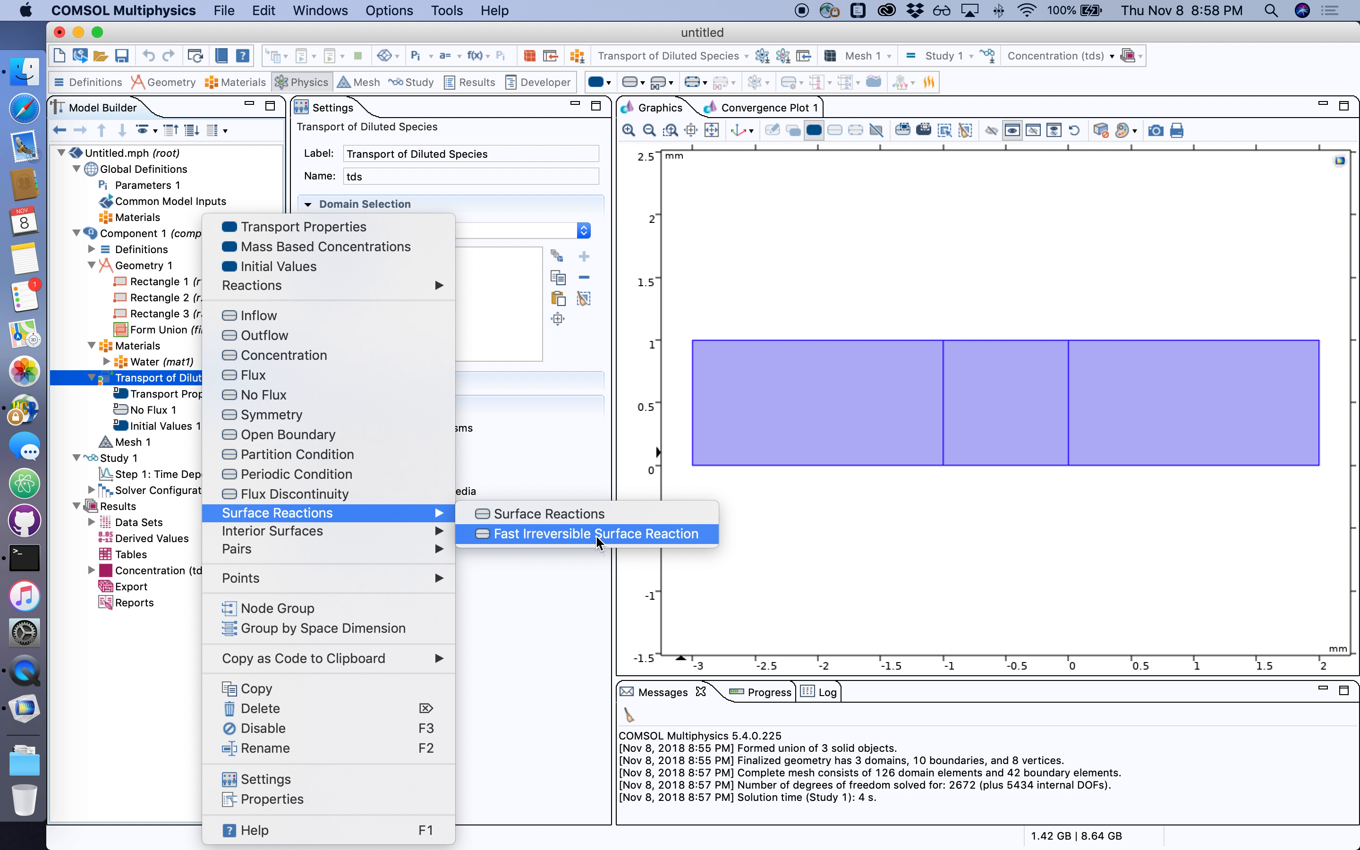
pyautogui.press('Escape')
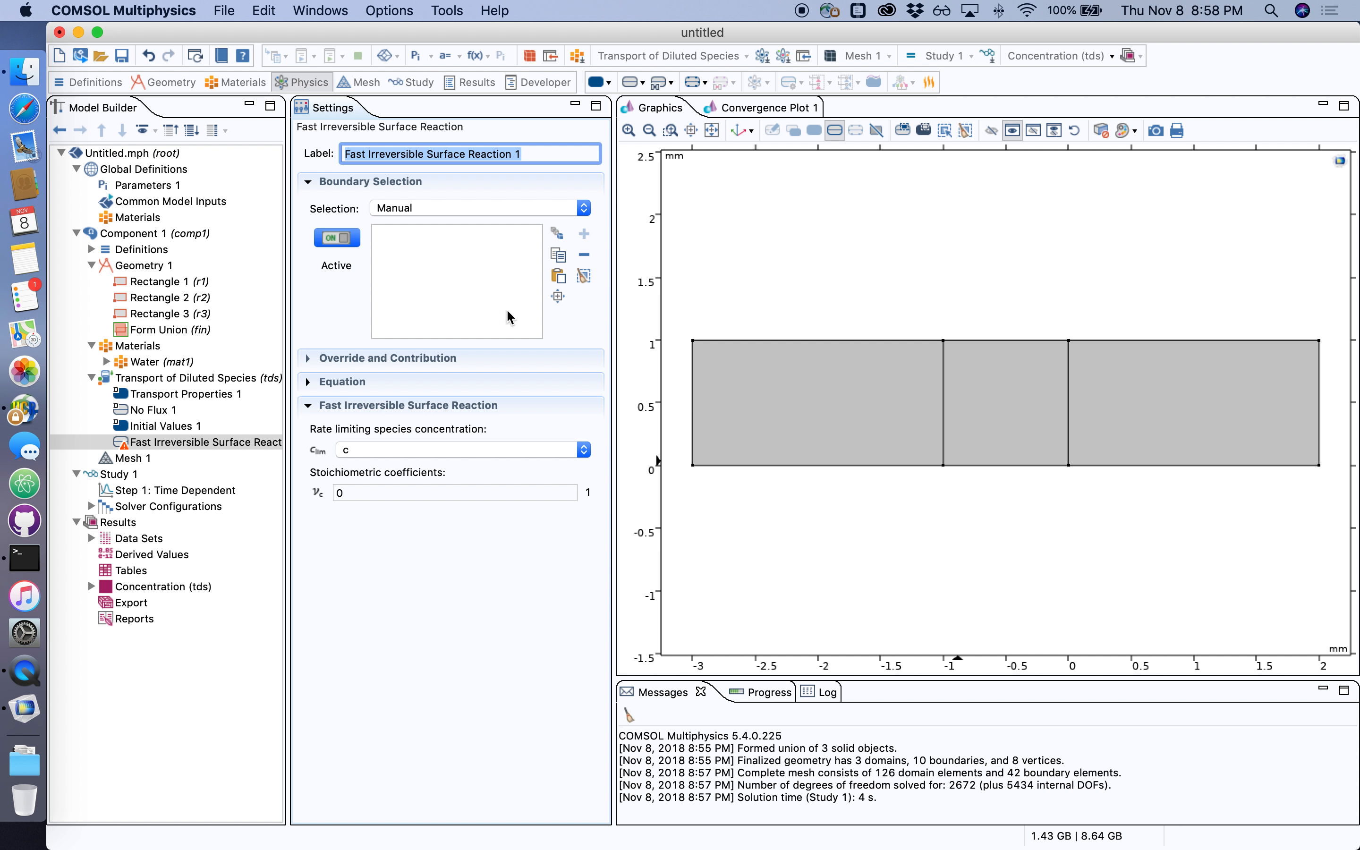
pyautogui.click(1013, 471)
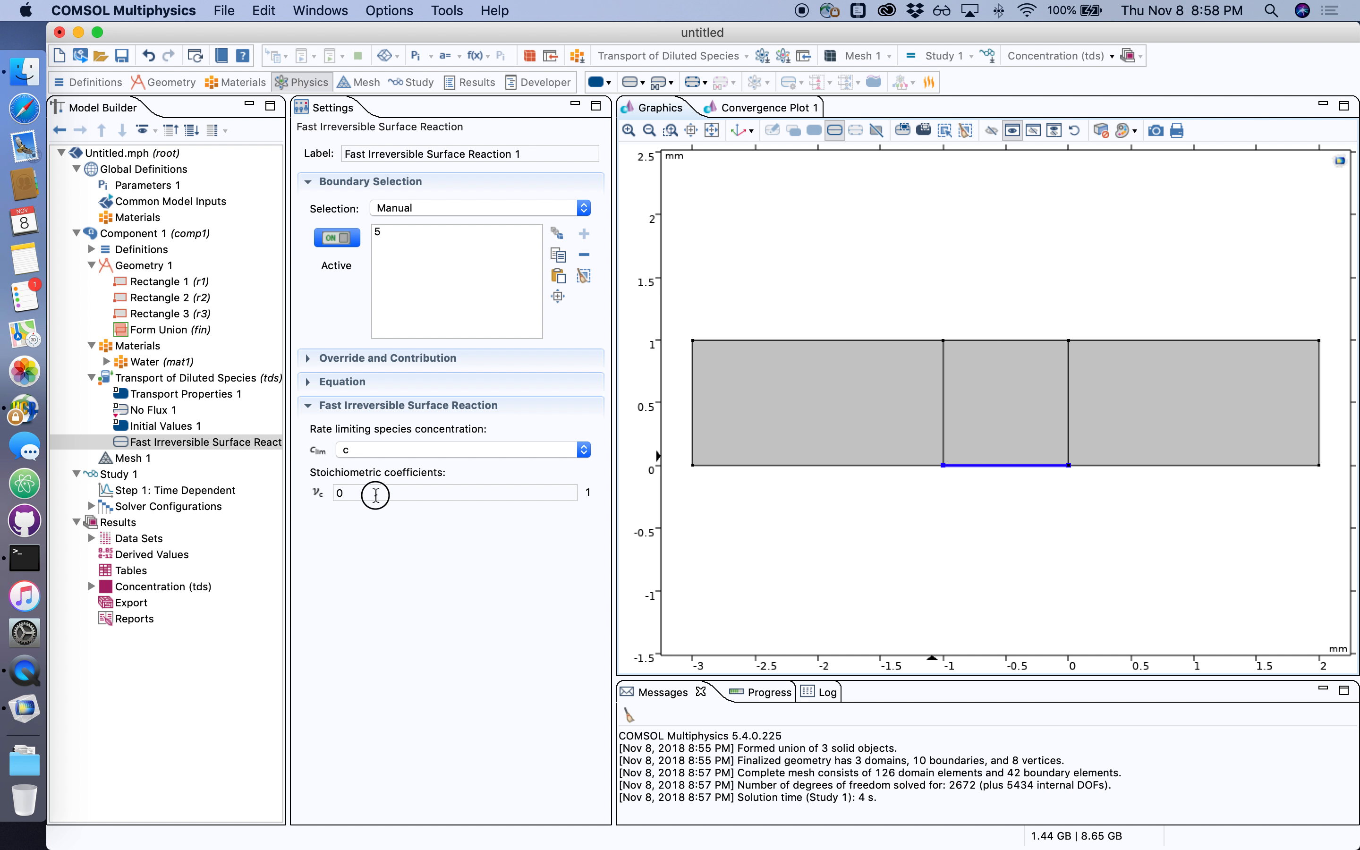
pyautogui.doubleClick(374, 495)
pyautogui.write('-1')
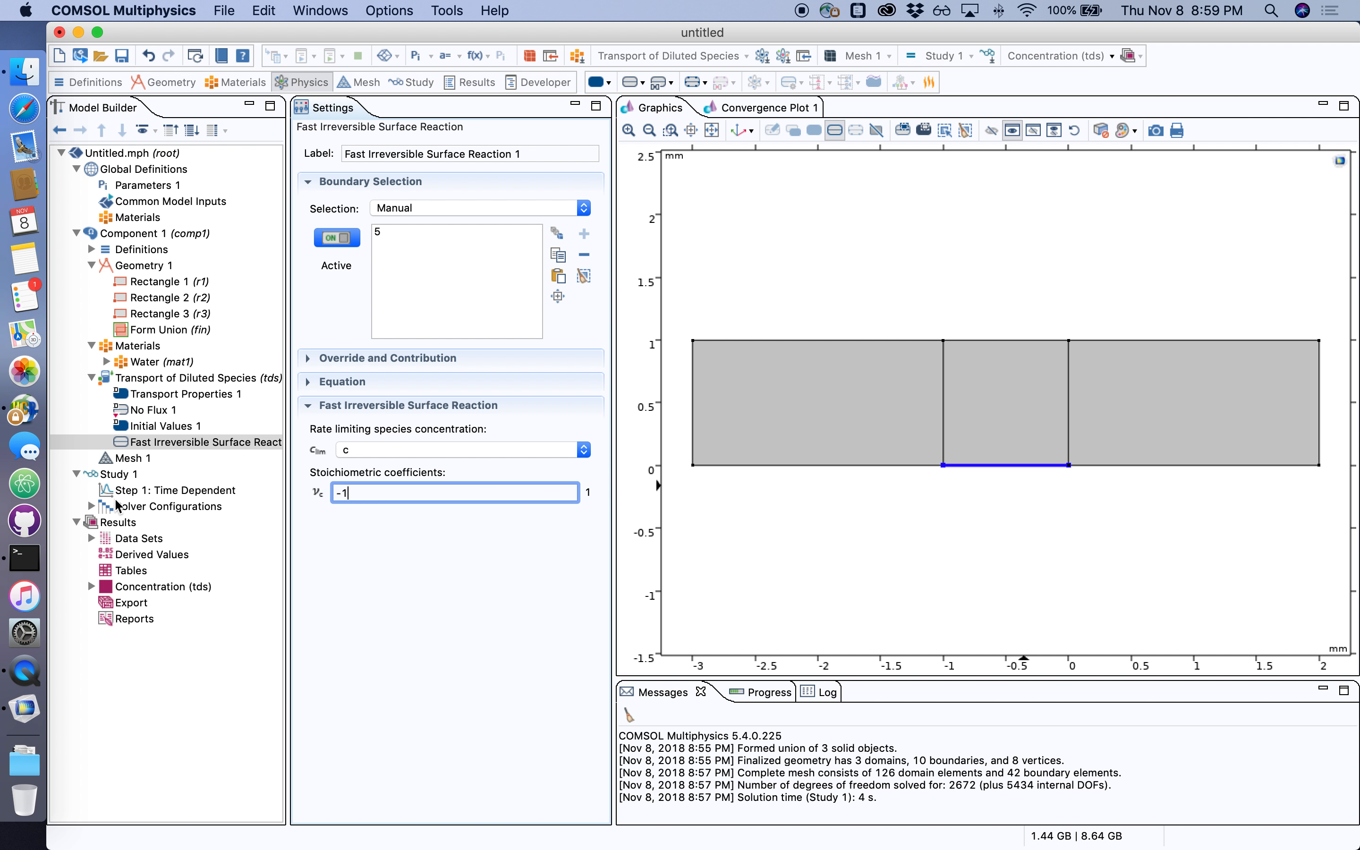
# Step: Recompute Study 1 and examine the concentration plot around the reacting edge up close
pyautogui.click(116, 478)
pyautogui.rightClick(117, 478)
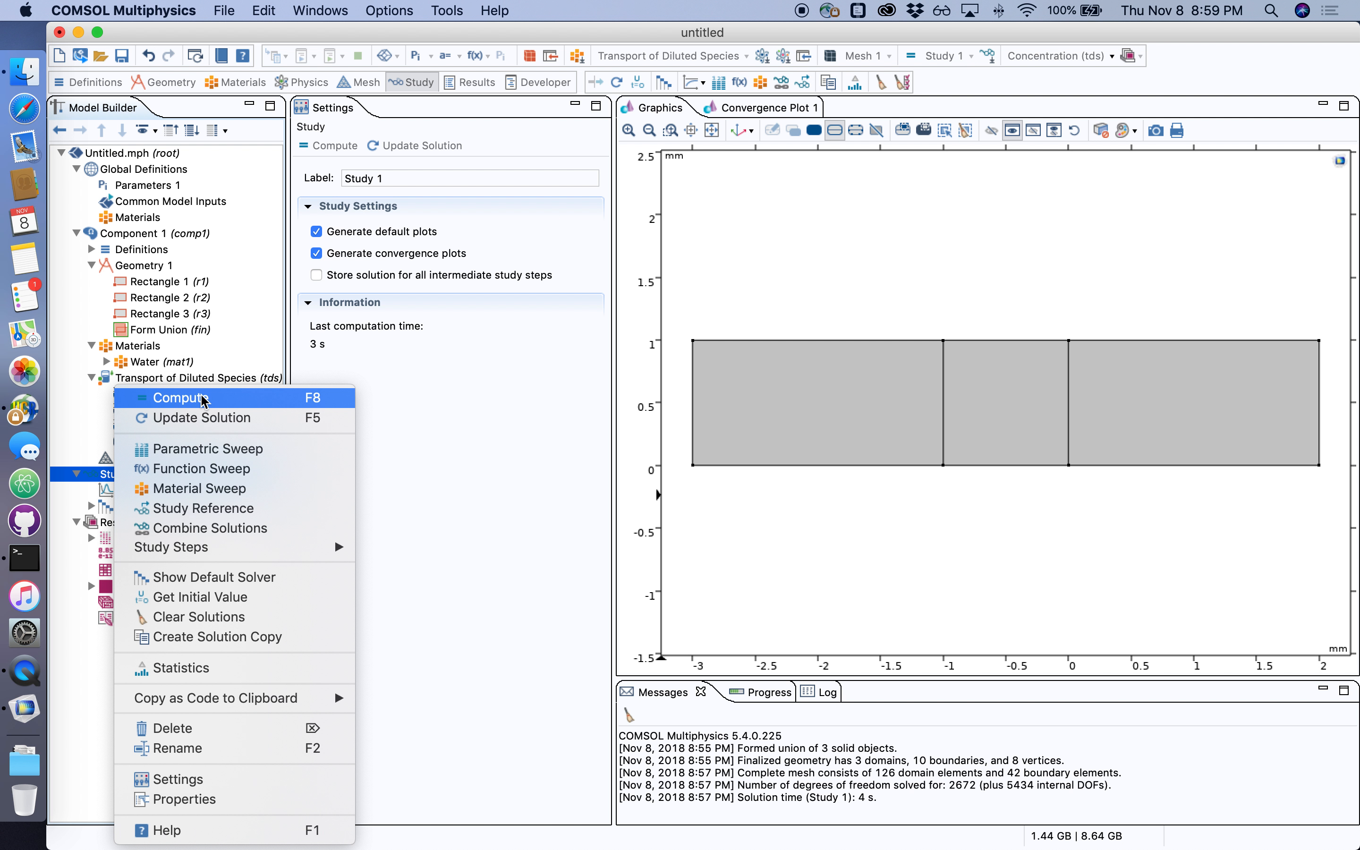
pyautogui.click(201, 397)
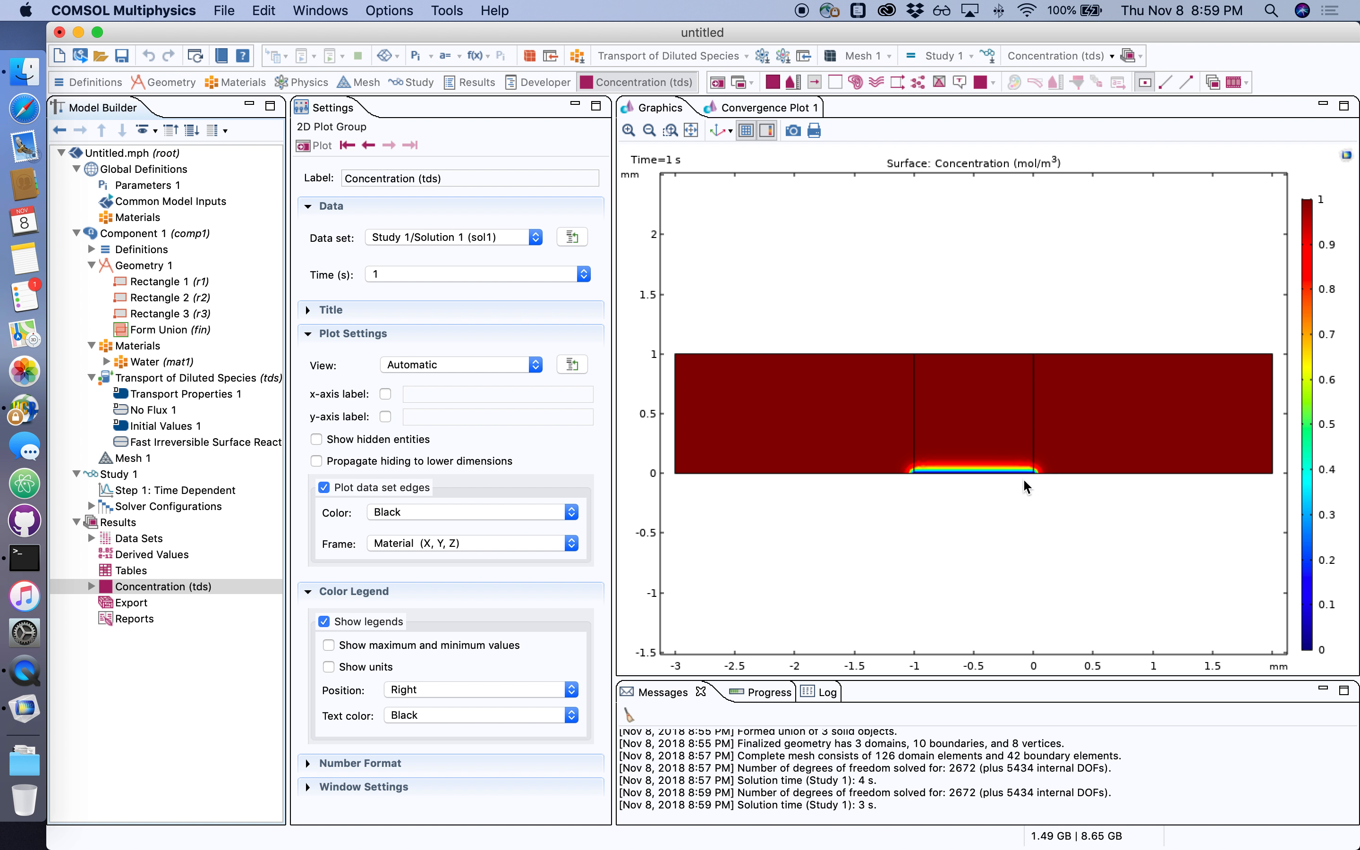
pyautogui.click(628, 130)
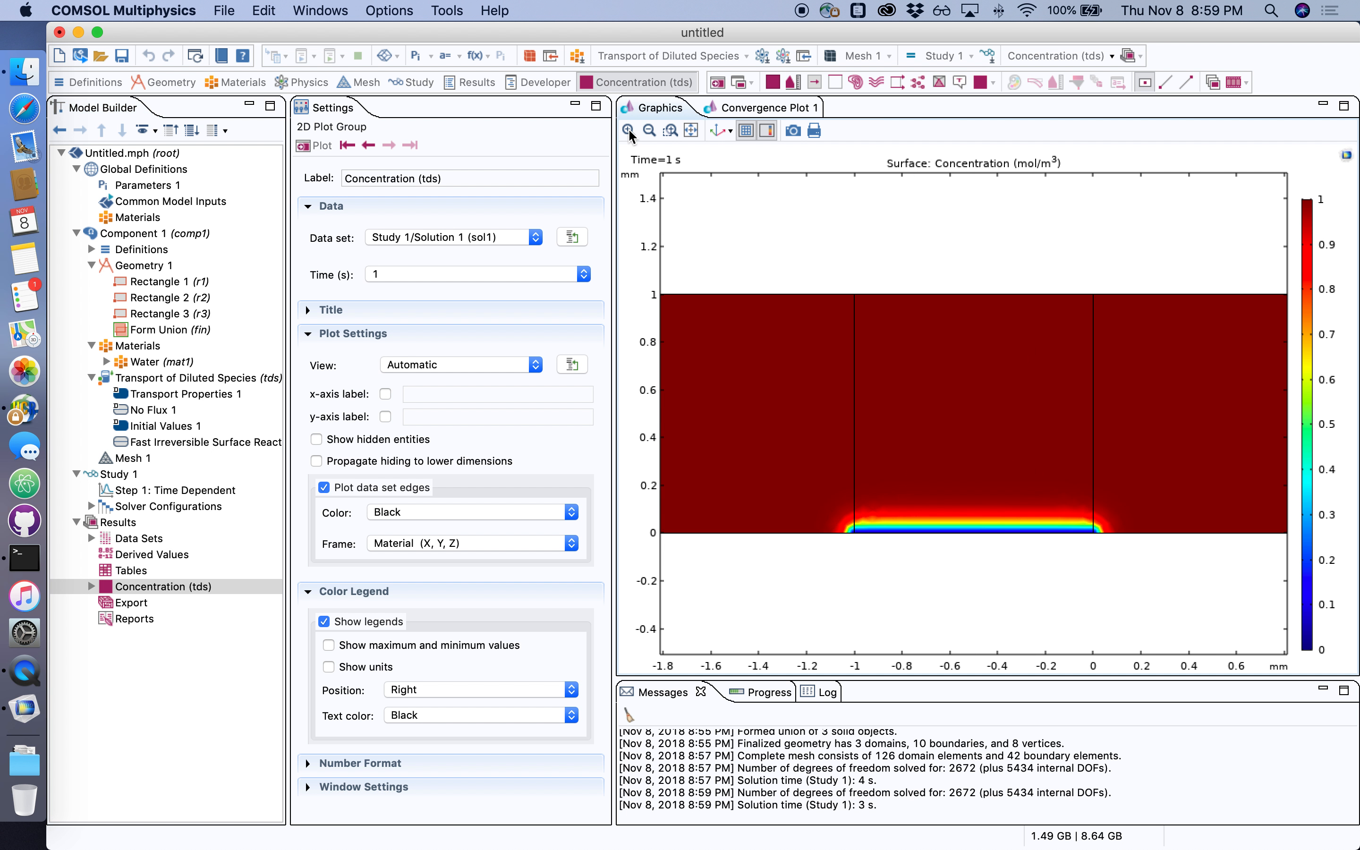
pyautogui.click(629, 131)
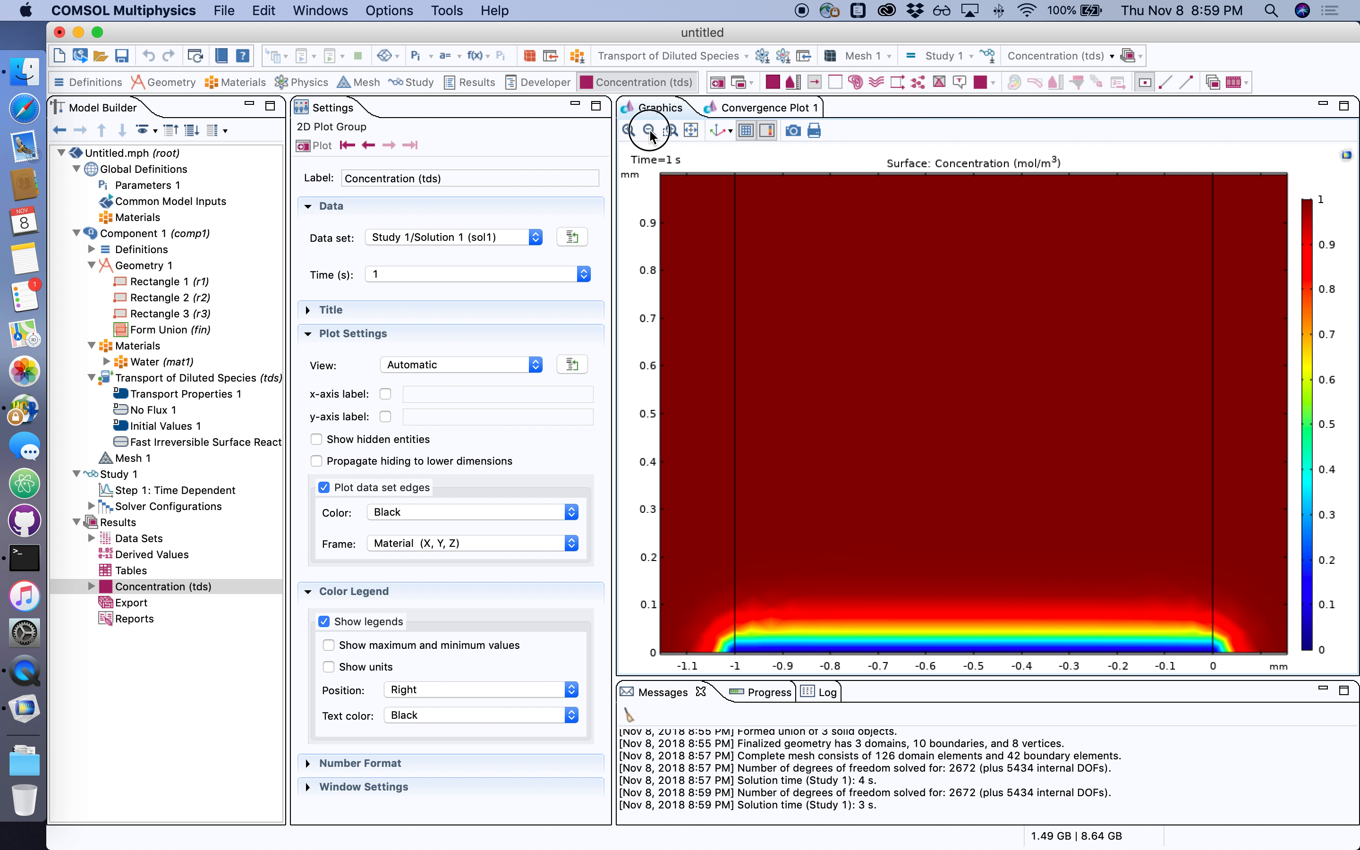
pyautogui.click(650, 130)
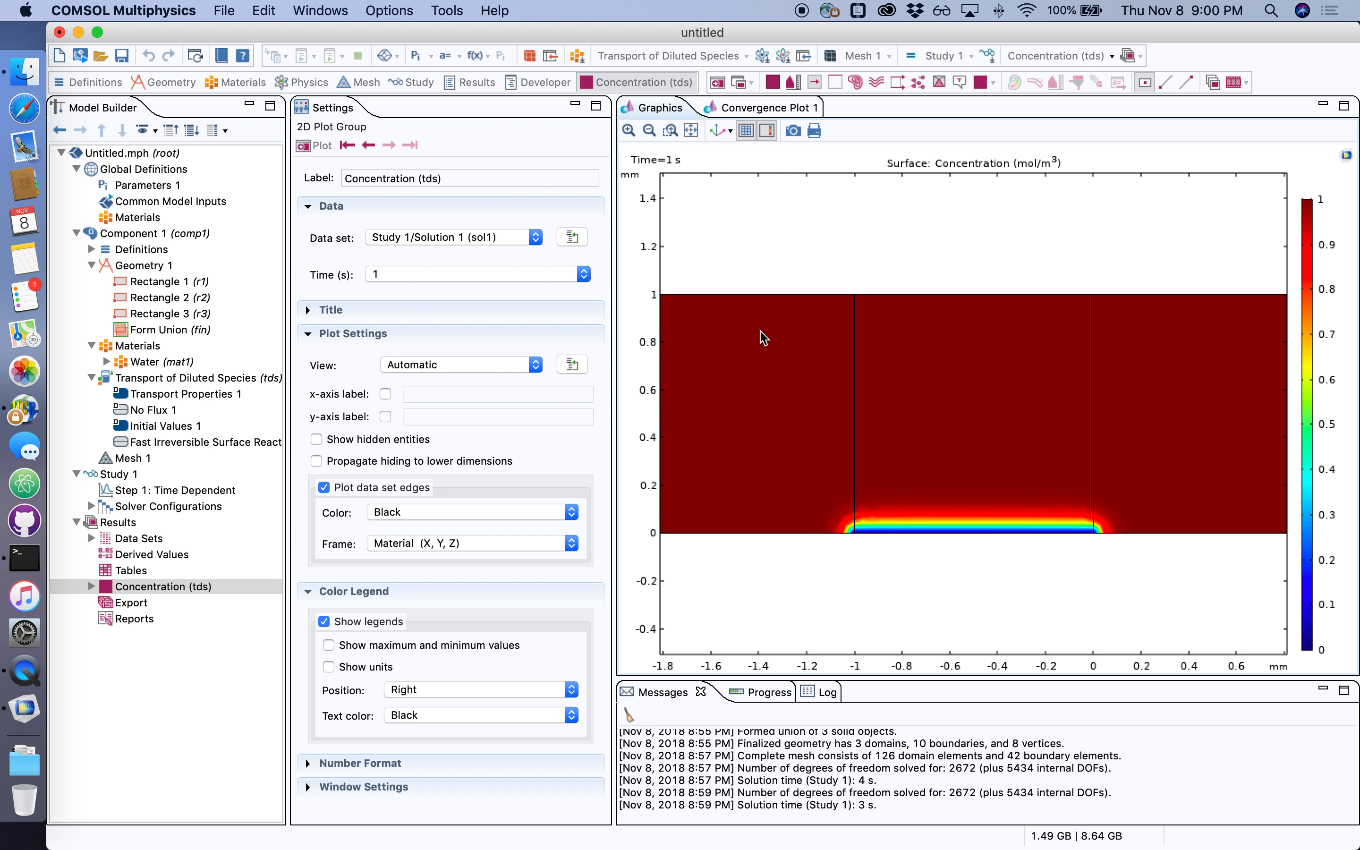
# Step: Enable a manual color range from 0 to 1 for the concentration surface plot
pyautogui.click(92, 587)
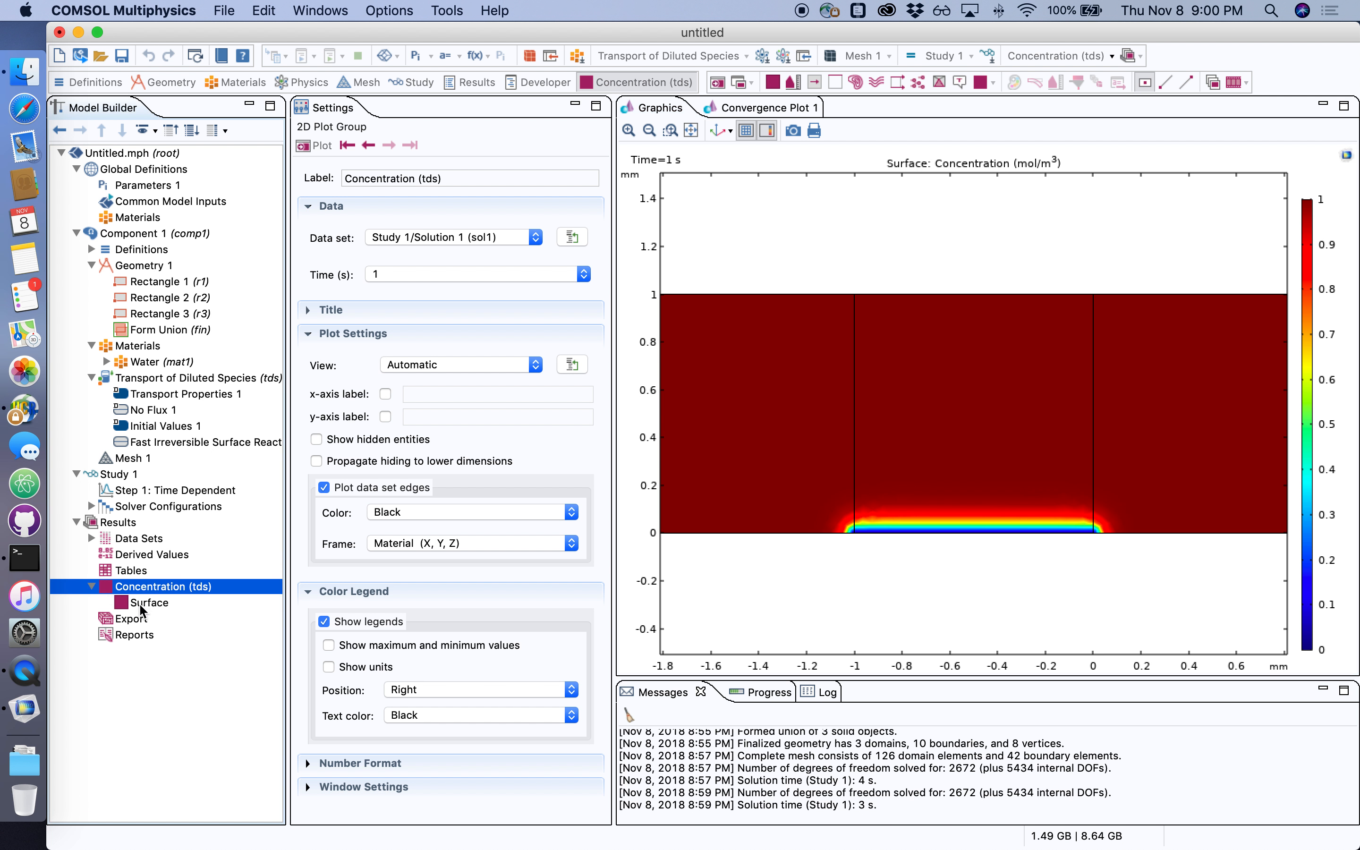
pyautogui.click(140, 604)
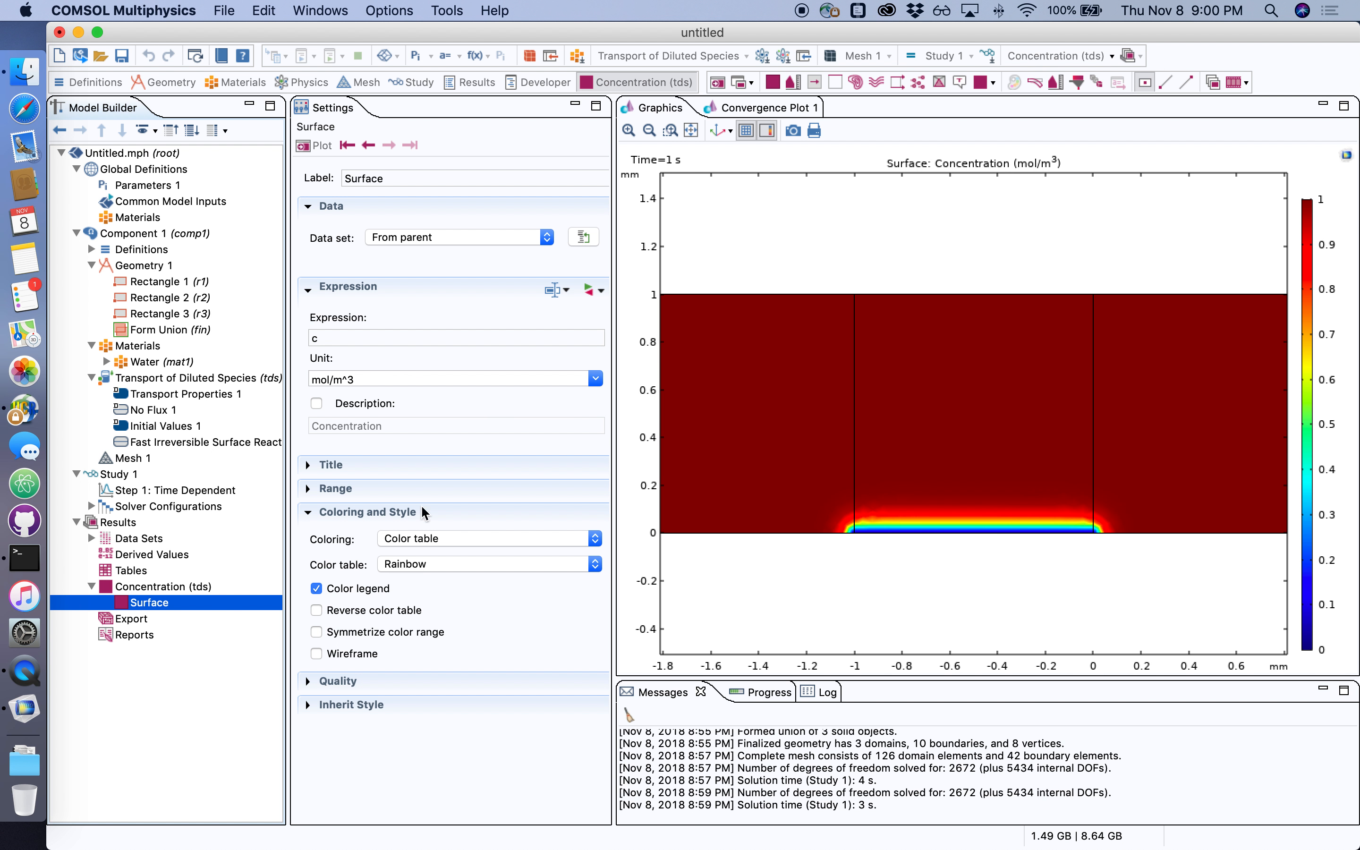
pyautogui.click(331, 488)
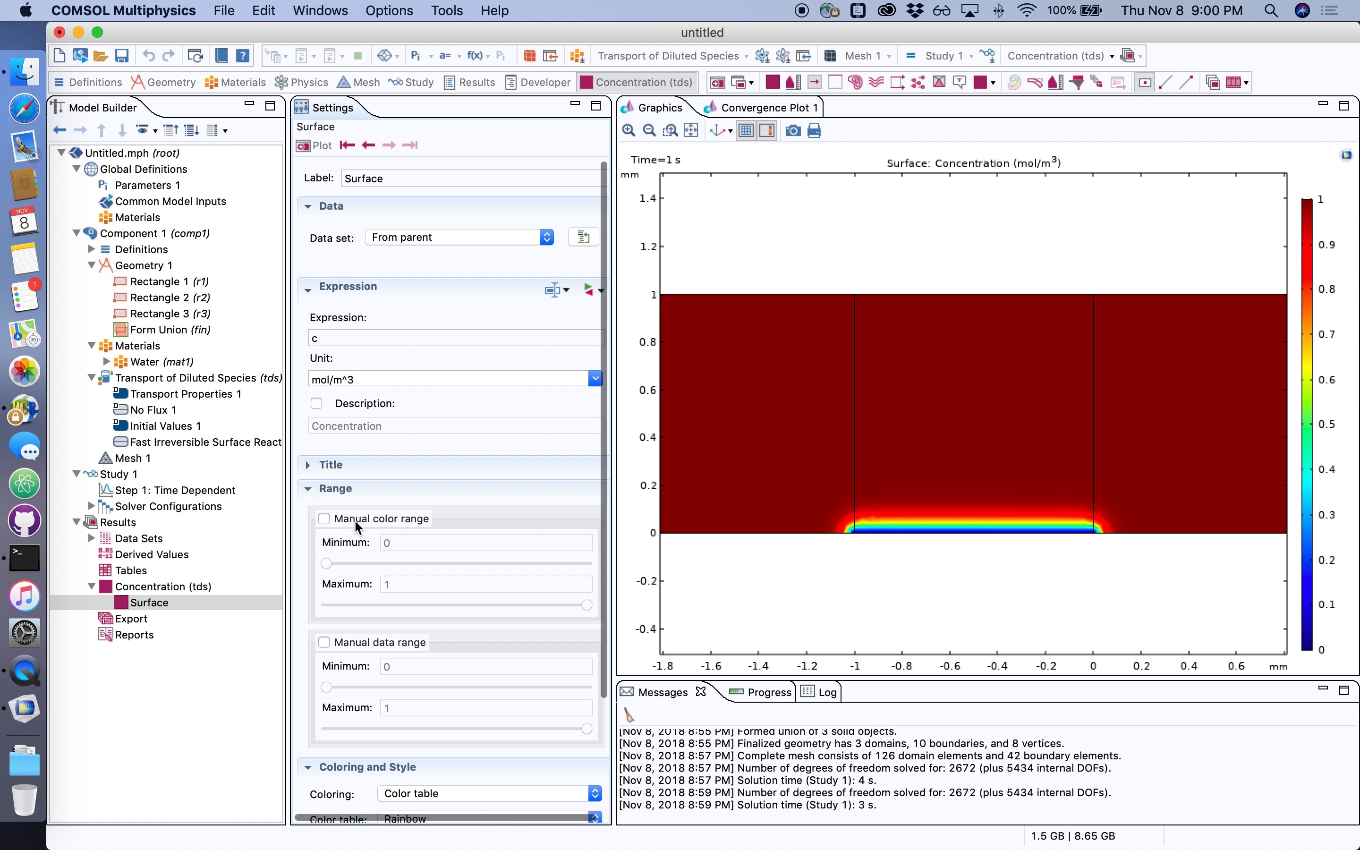
pyautogui.click(360, 517)
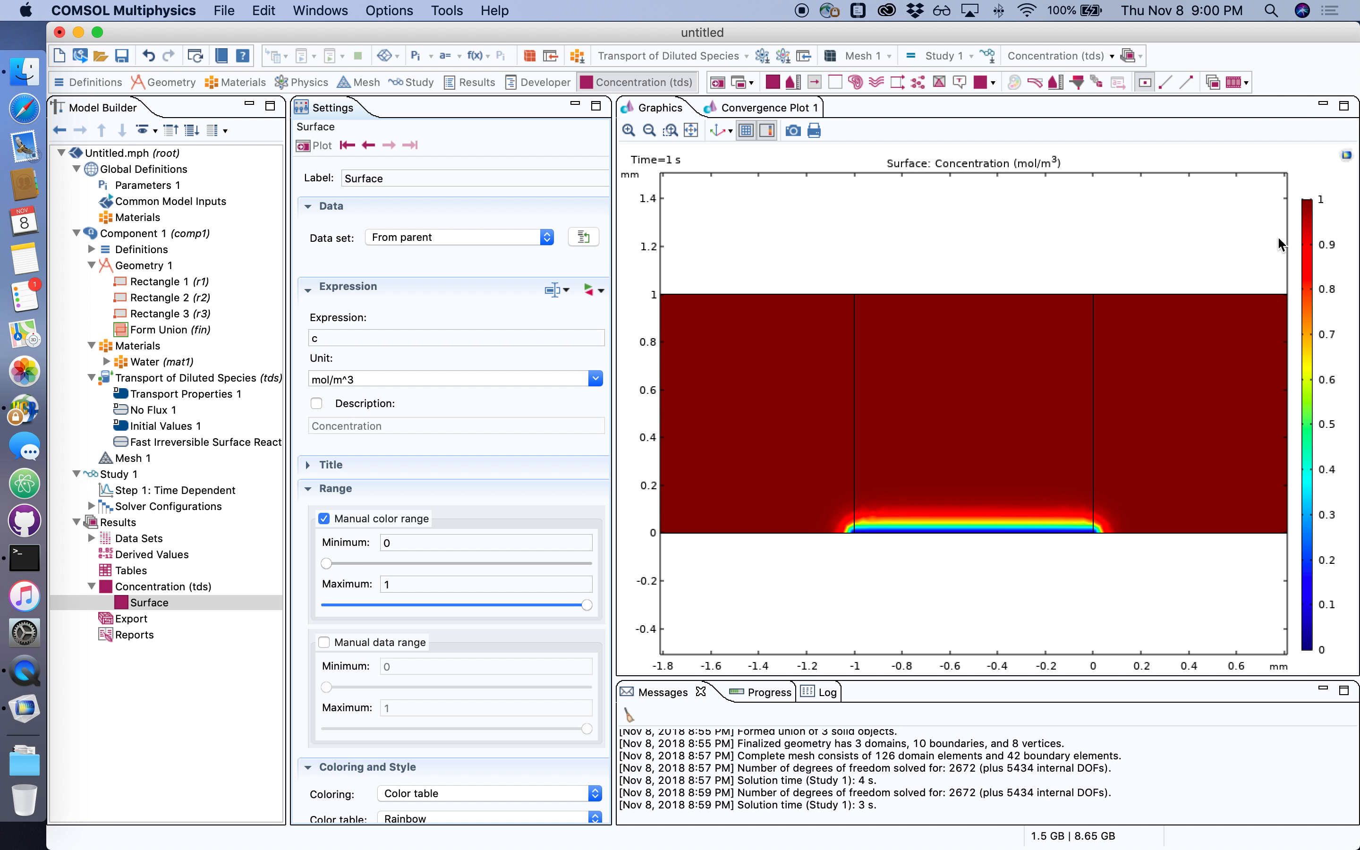
# Step: Set the time-dependent study to output results every 1 s up to 10 s and recompute it
pyautogui.click(90, 585)
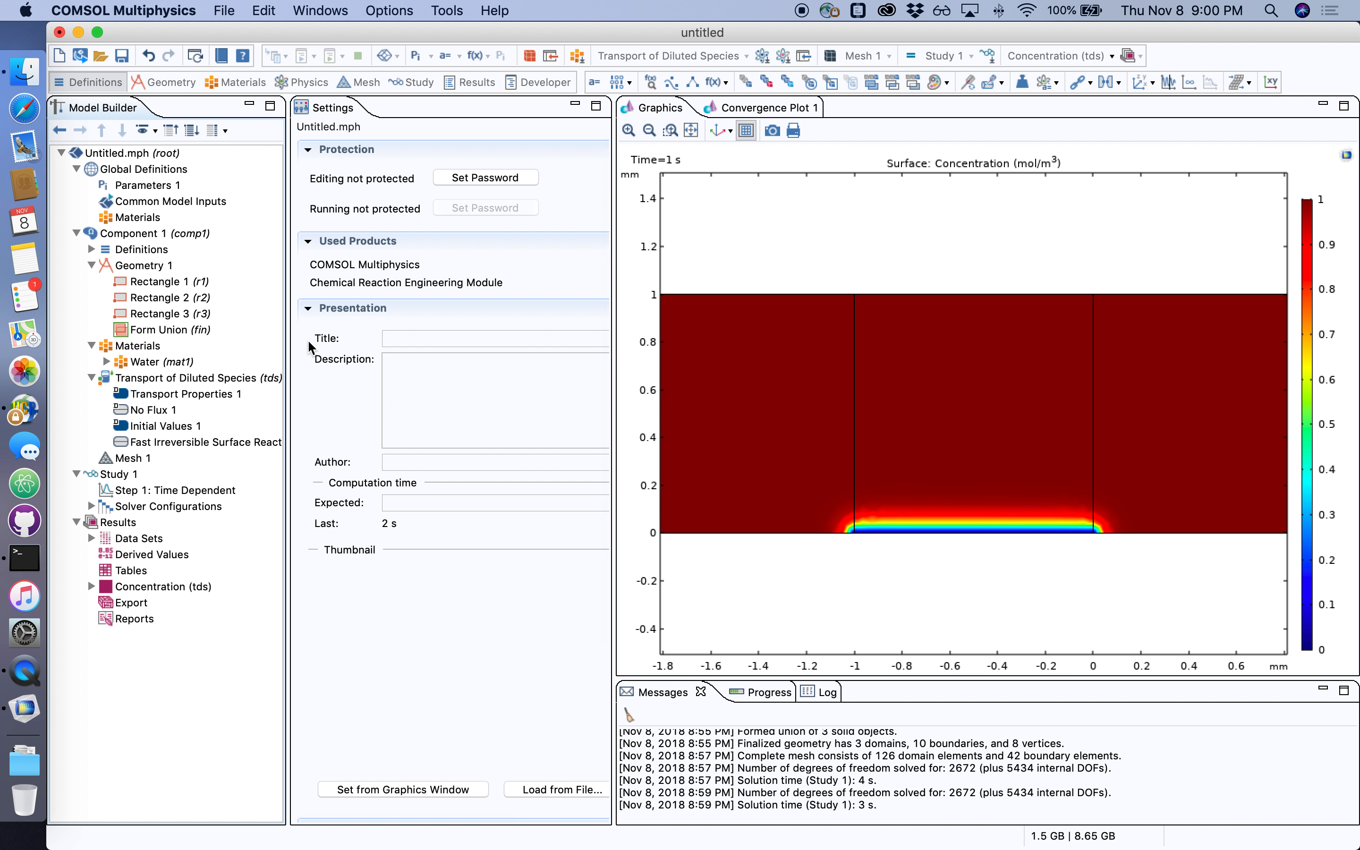
pyautogui.click(128, 522)
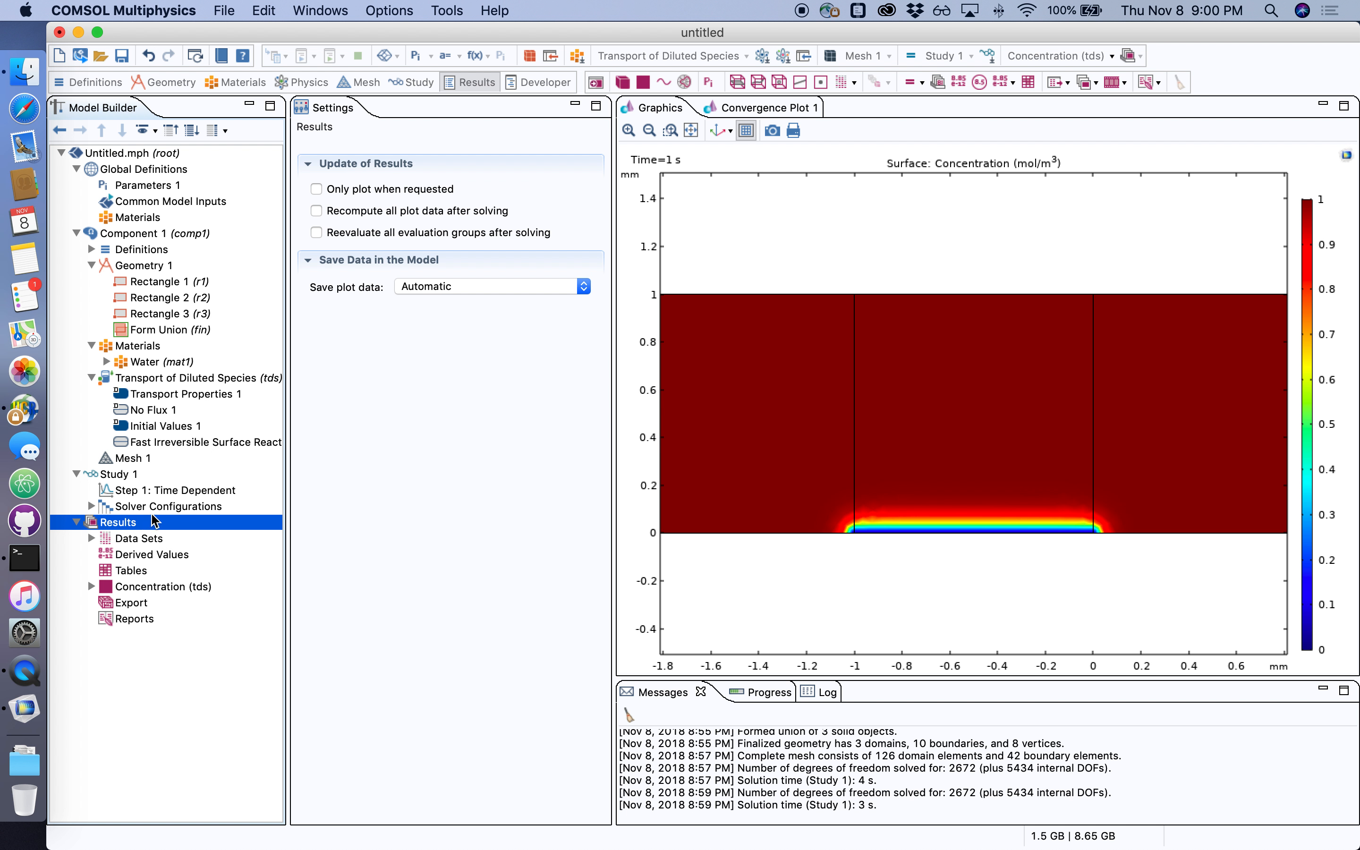
pyautogui.click(128, 587)
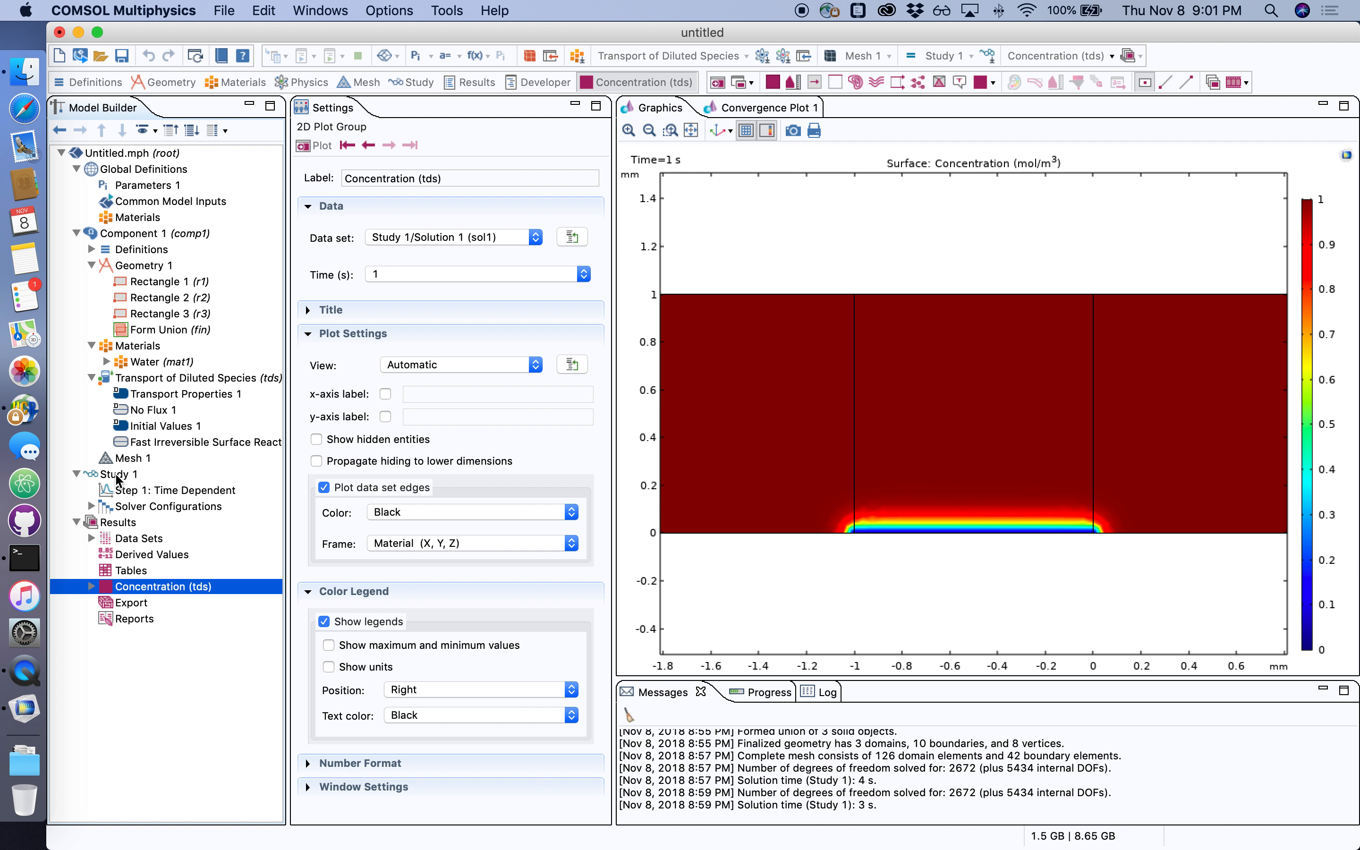
pyautogui.click(121, 493)
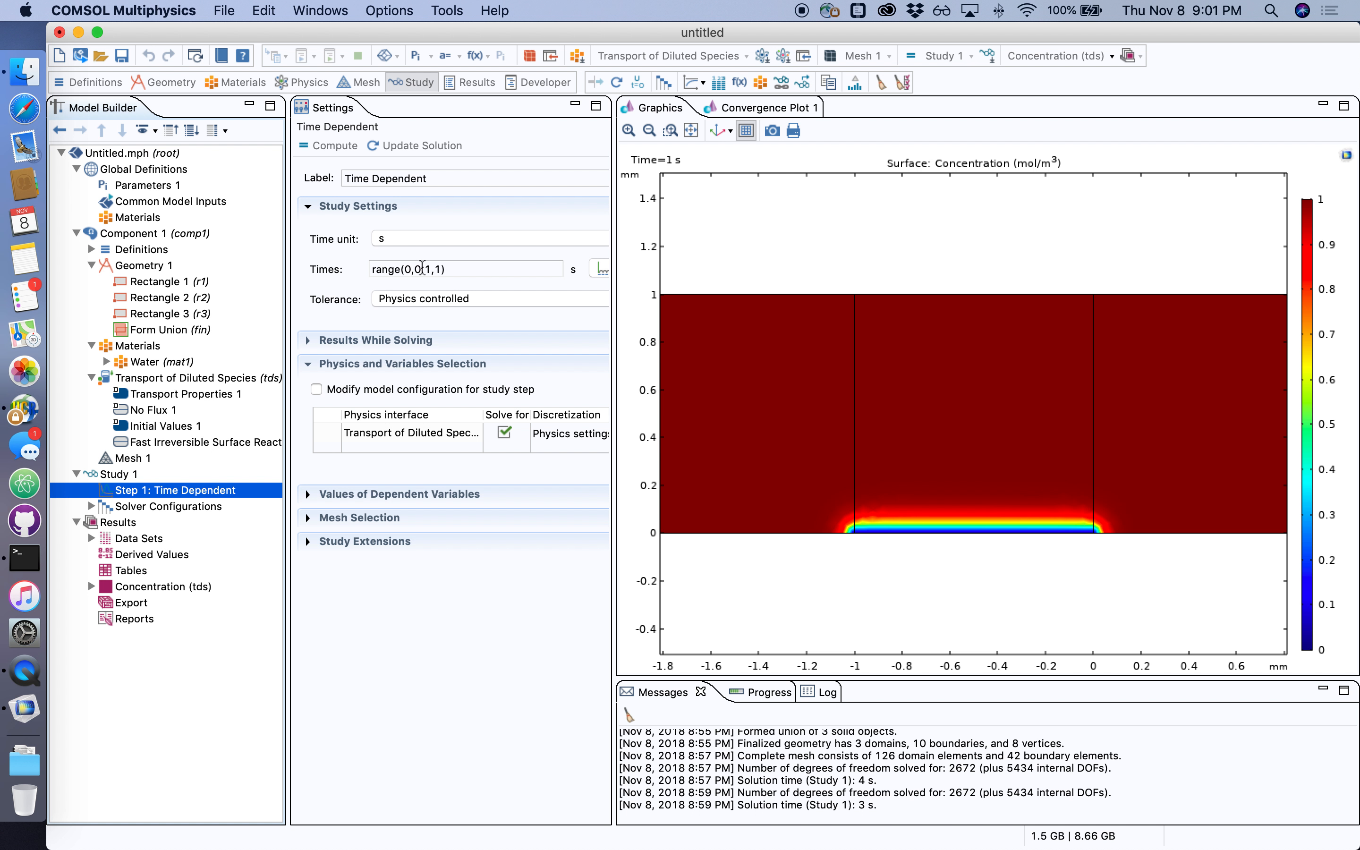
pyautogui.click(425, 270)
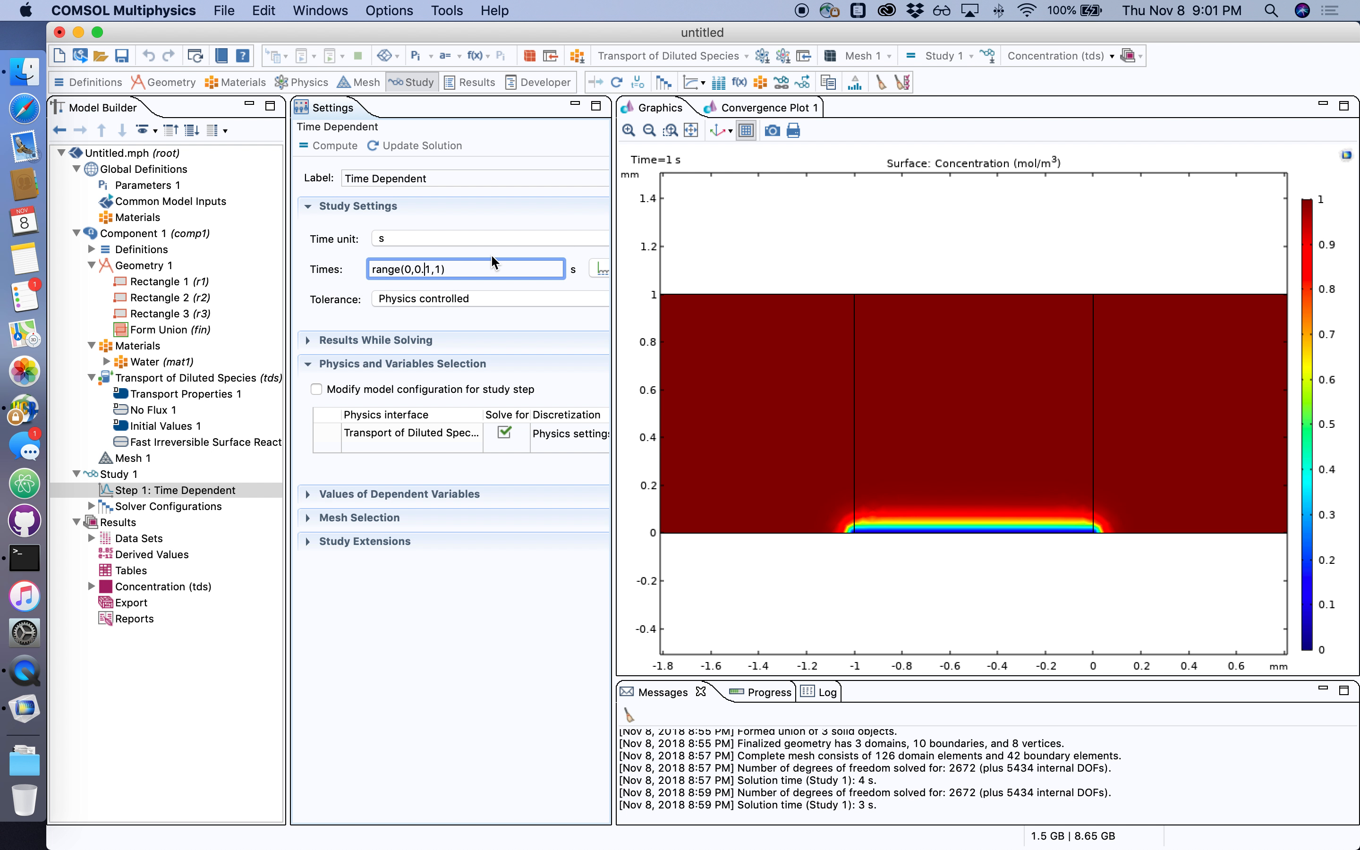
pyautogui.press('BackSpace')
pyautogui.press('BackSpace')
pyautogui.click(337, 147)
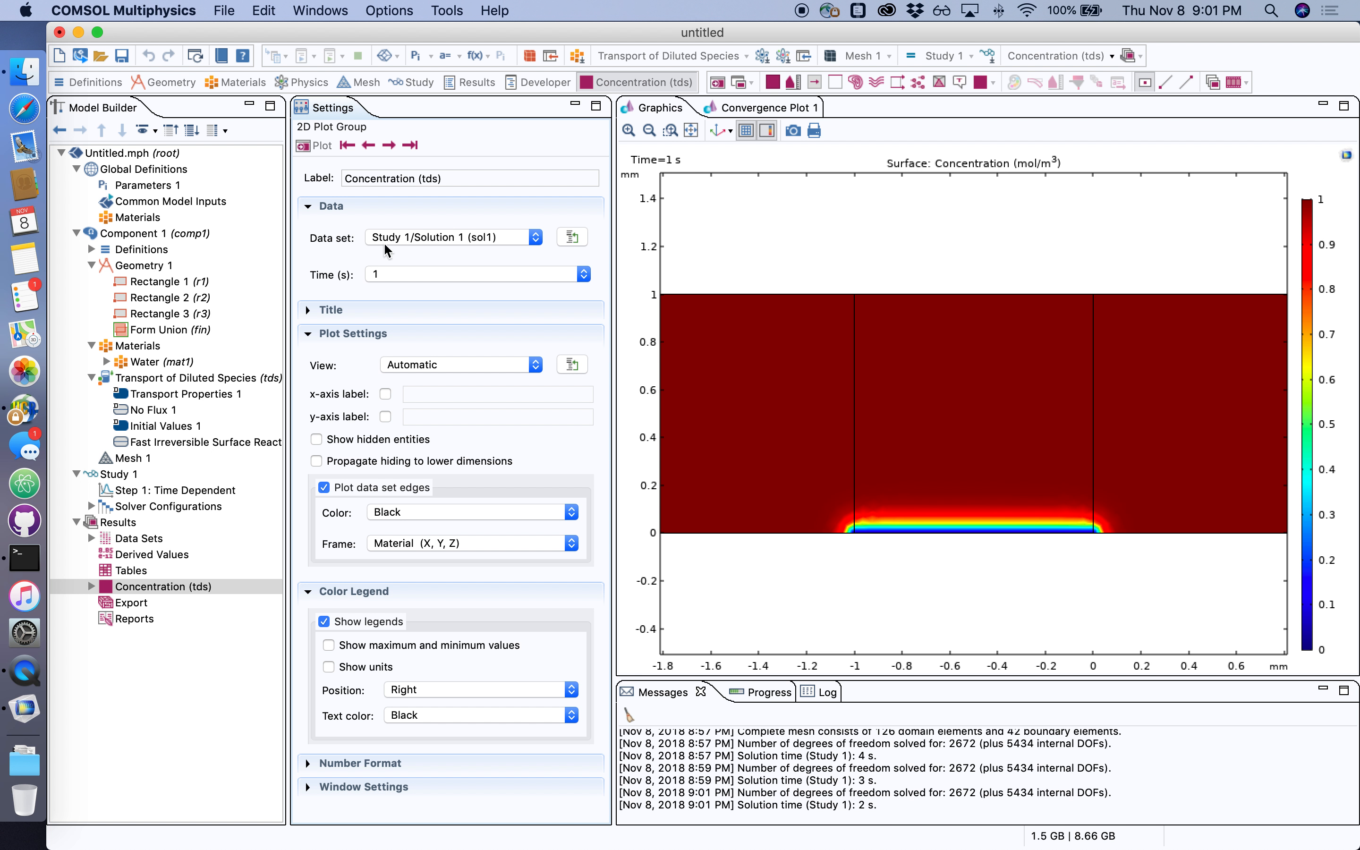
# Step: Advance the concentration plot one output time after another until it shows 10 s
pyautogui.click(391, 148)
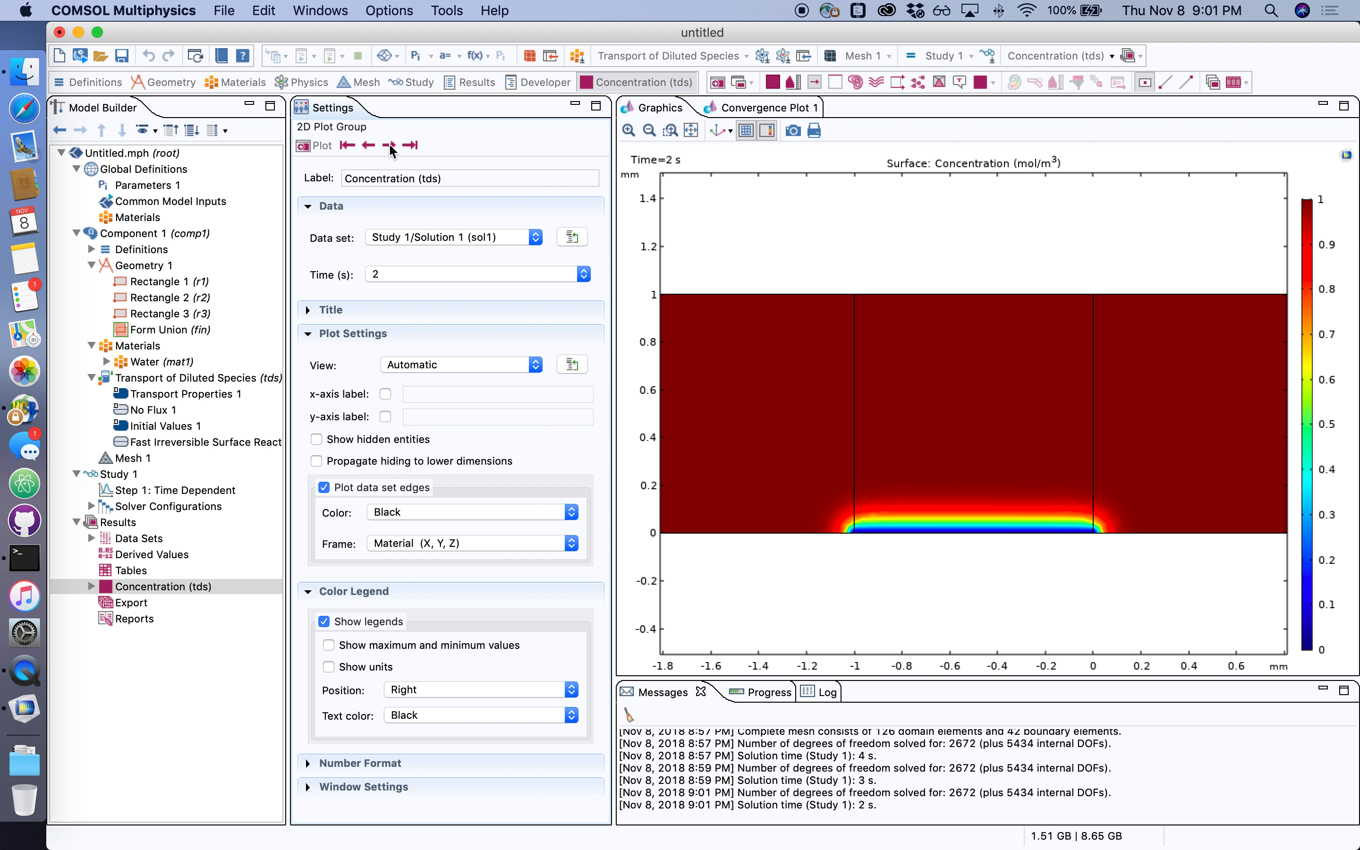
pyautogui.click(389, 146)
pyautogui.click(389, 146)
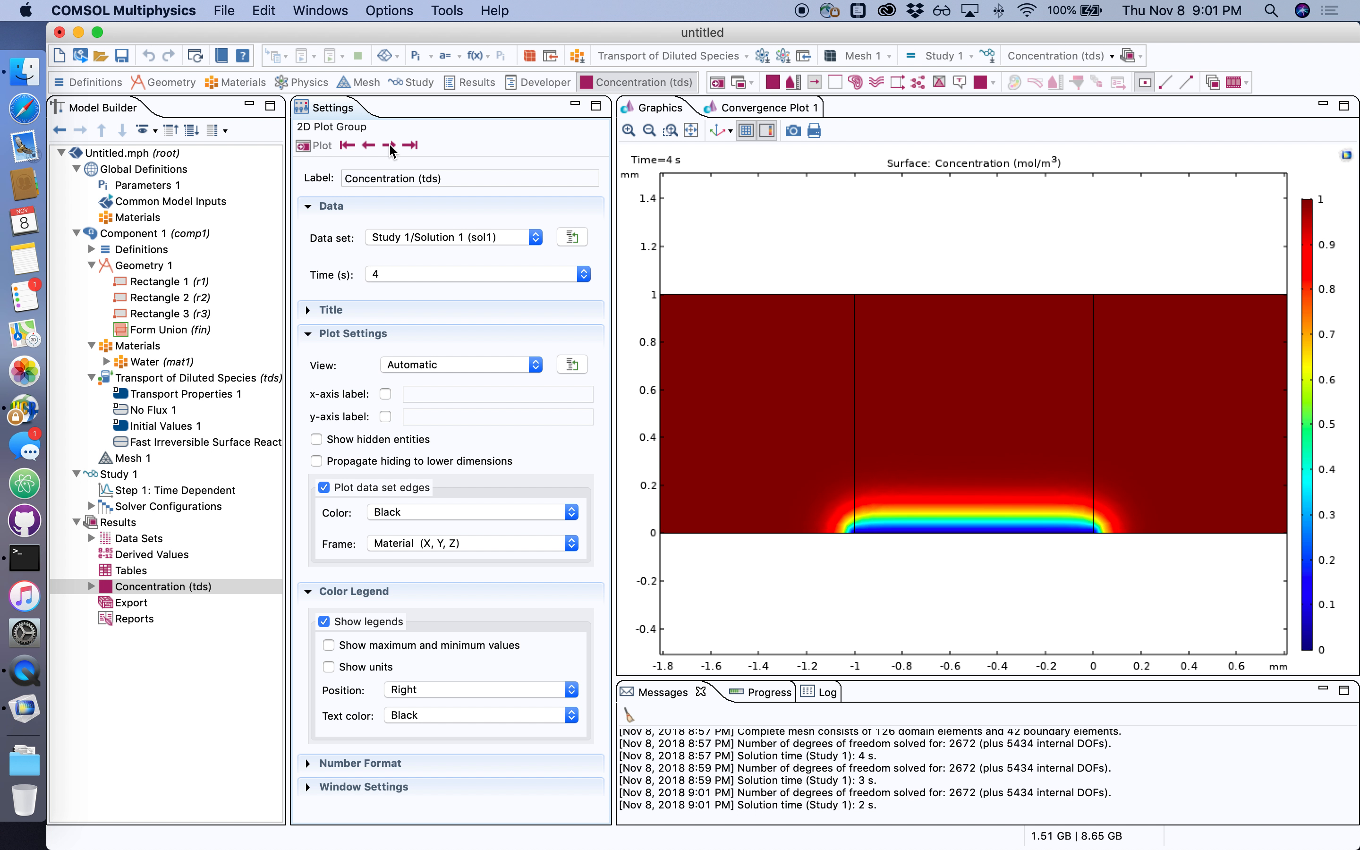
pyautogui.click(389, 146)
pyautogui.click(390, 145)
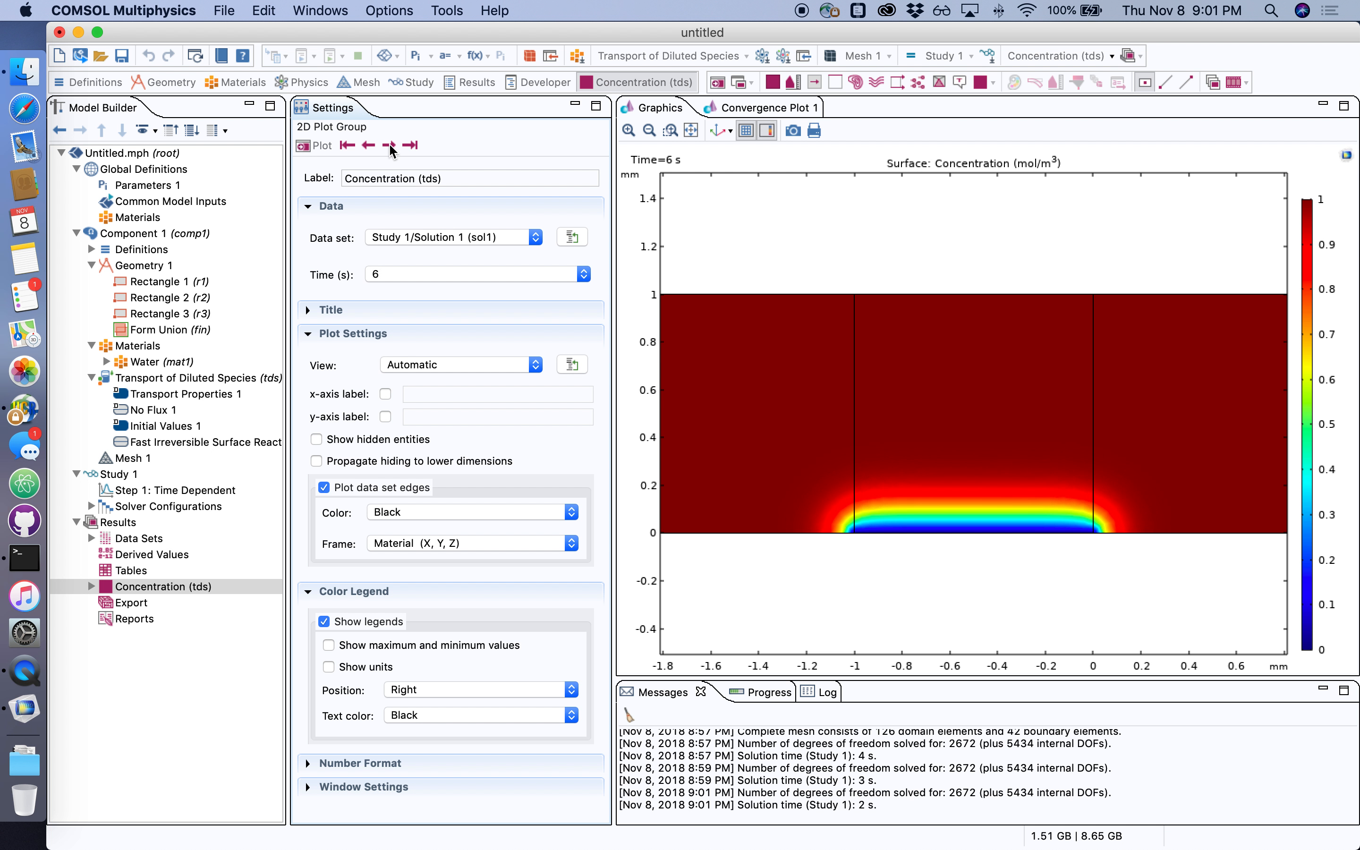
pyautogui.click(389, 145)
pyautogui.click(389, 145)
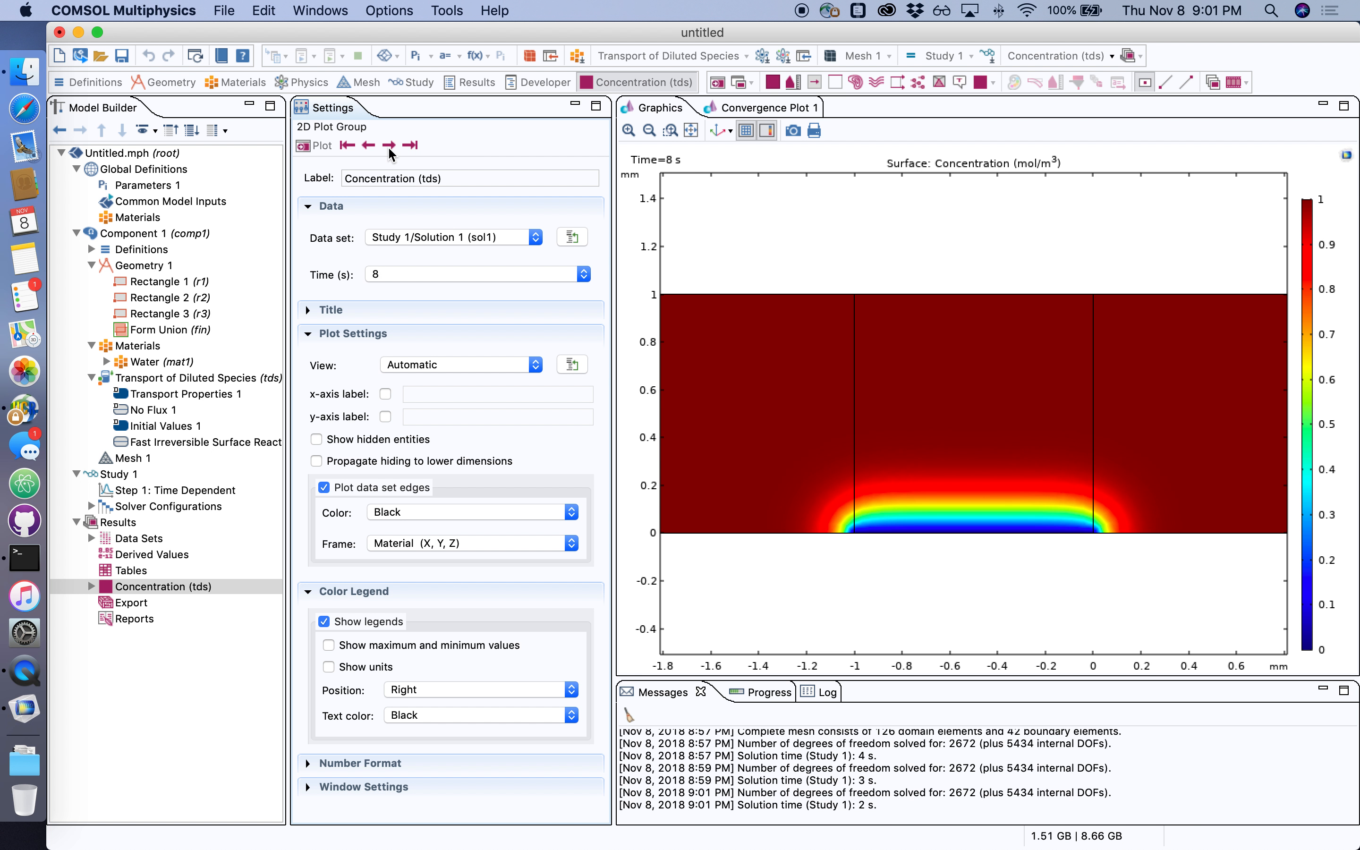
pyautogui.click(390, 145)
pyautogui.click(390, 145)
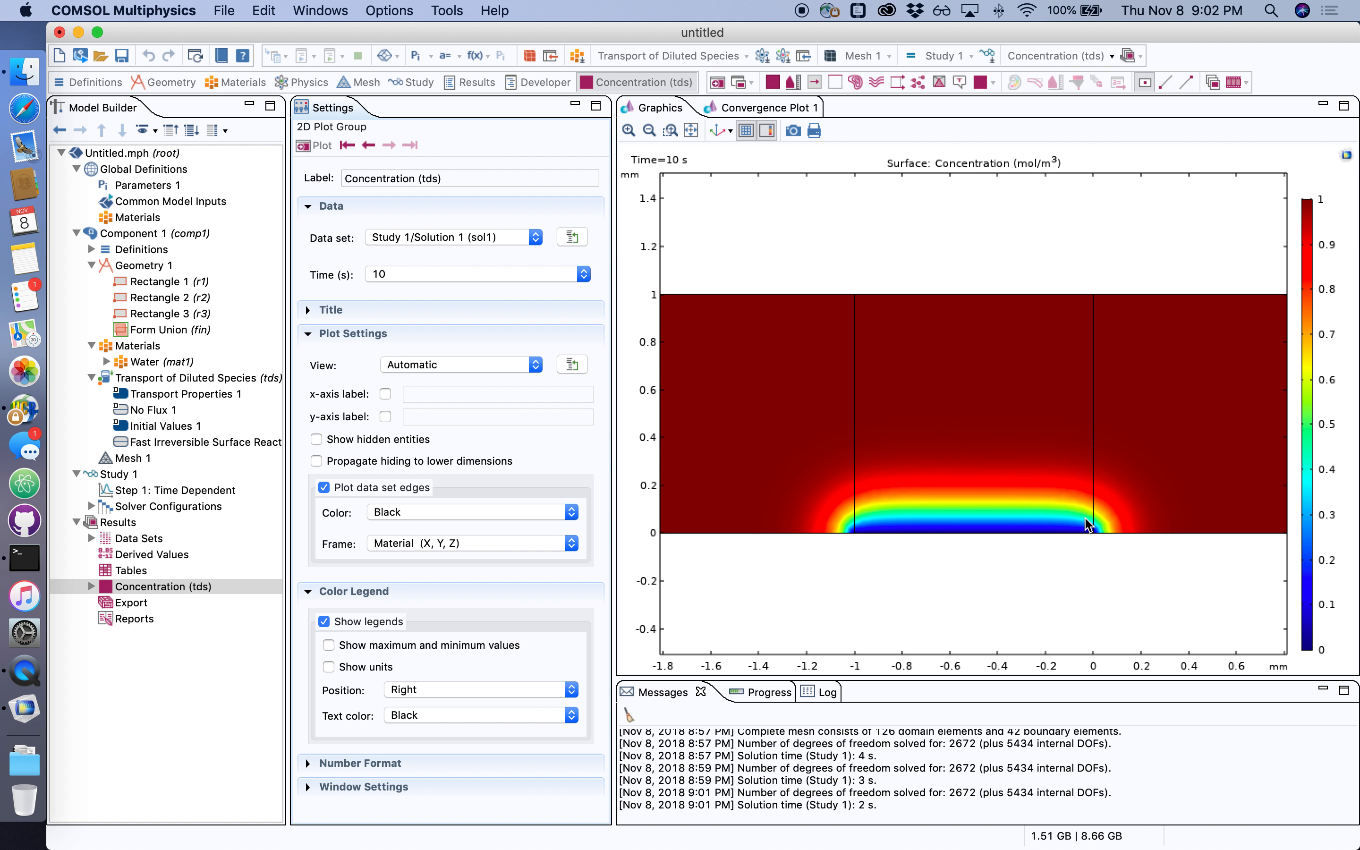
# Step: Add a contour plot to the Concentration (tds) plot group with a single level at 0.5 mol/m³
pyautogui.click(92, 588)
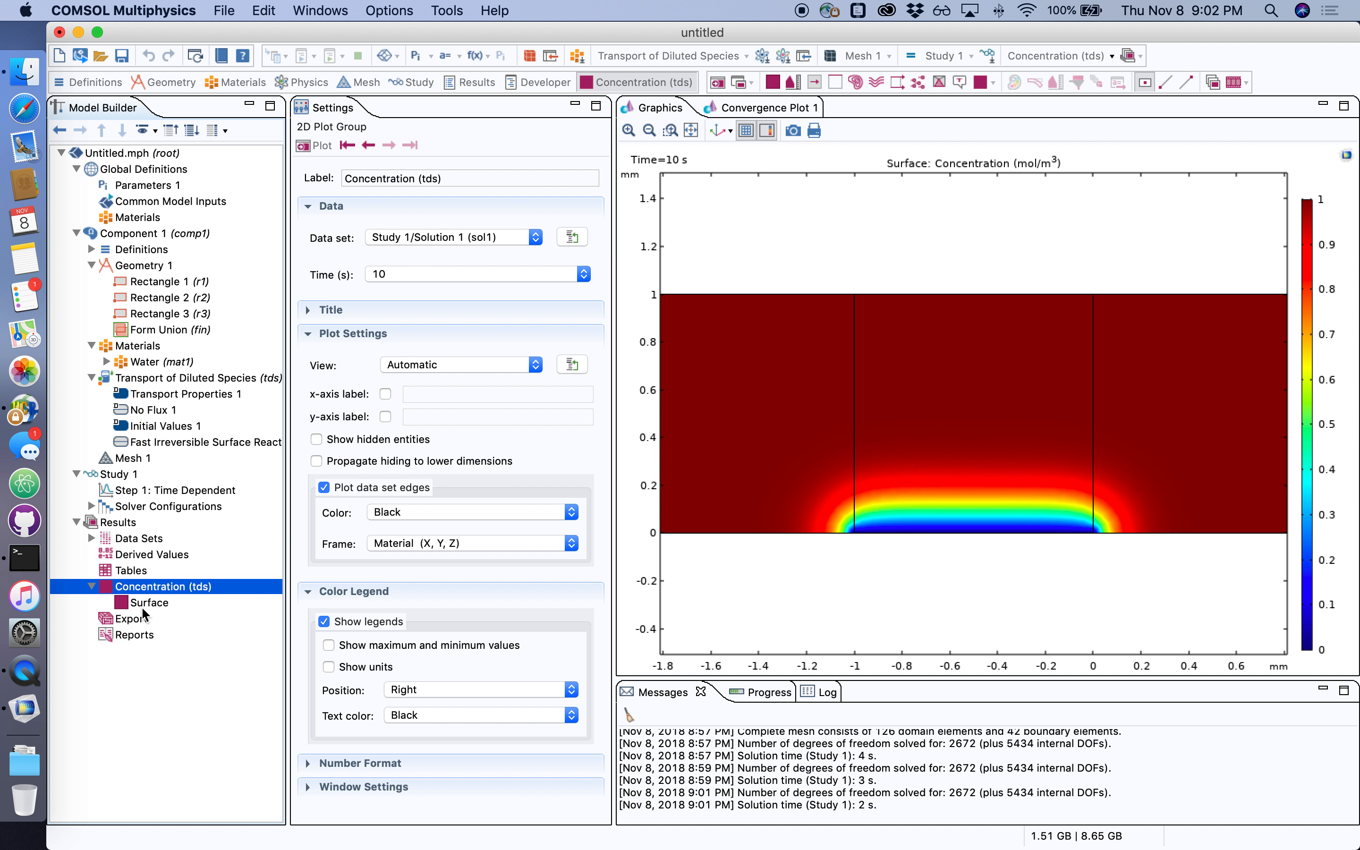
pyautogui.rightClick(158, 589)
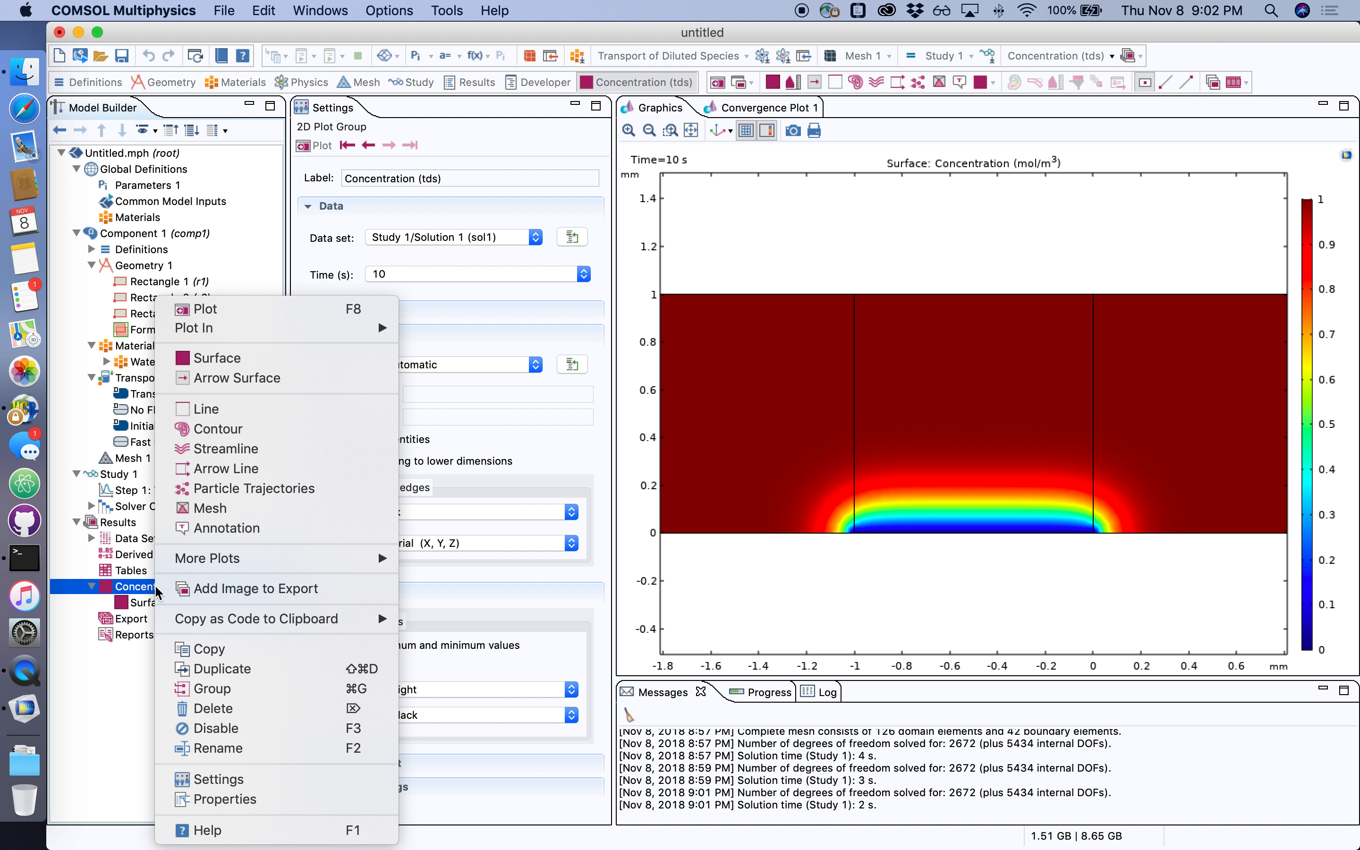
pyautogui.click(256, 431)
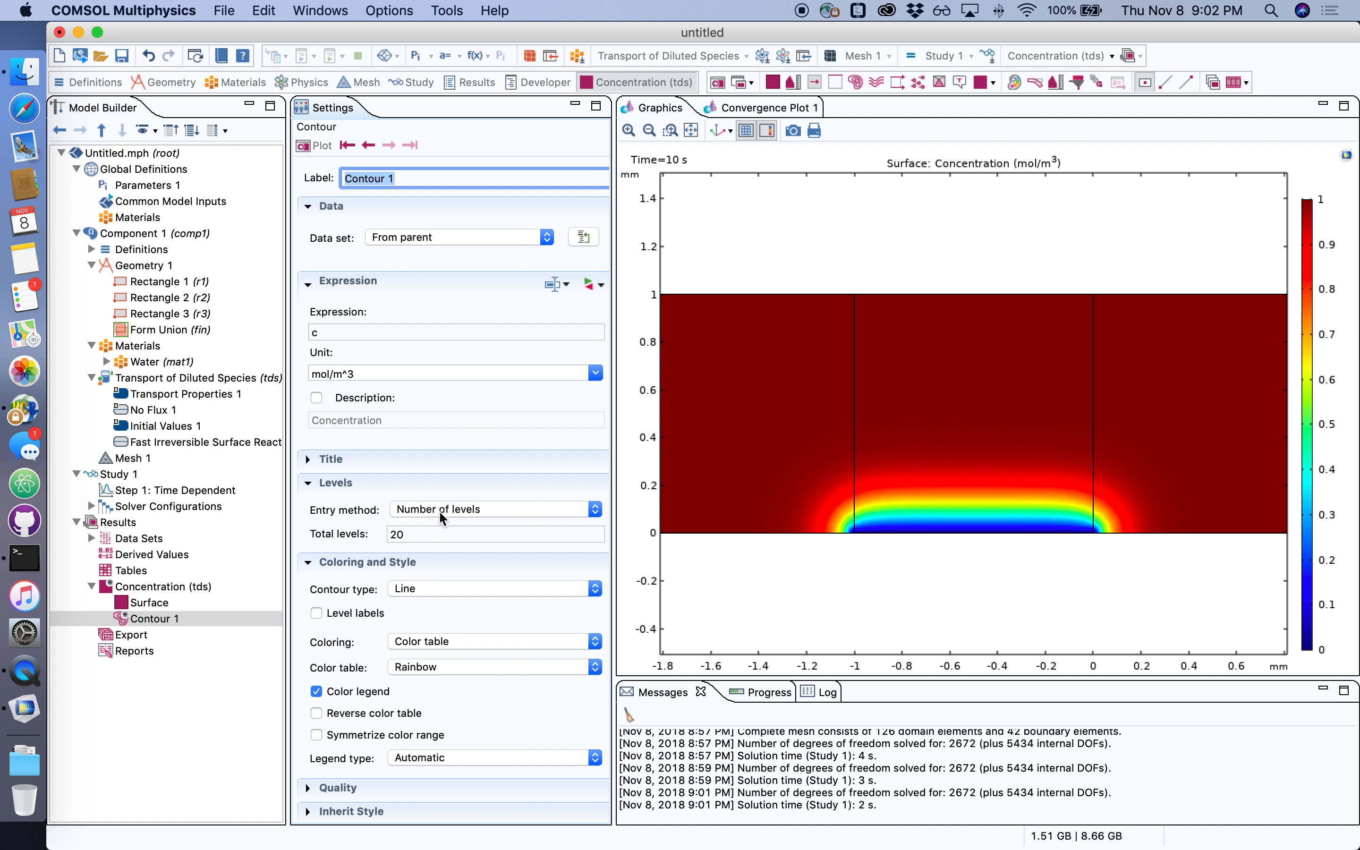
pyautogui.click(439, 511)
pyautogui.click(429, 492)
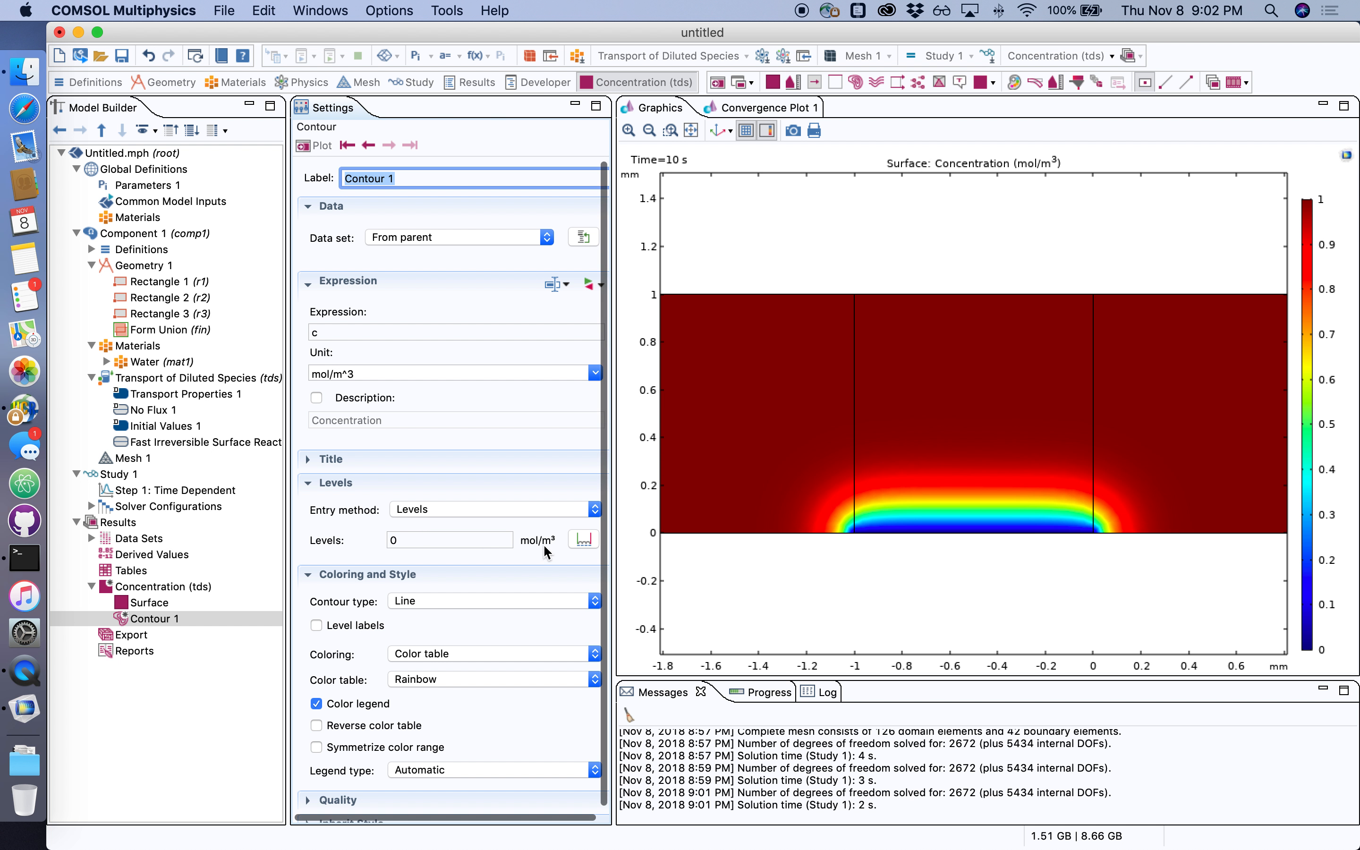
pyautogui.click(464, 541)
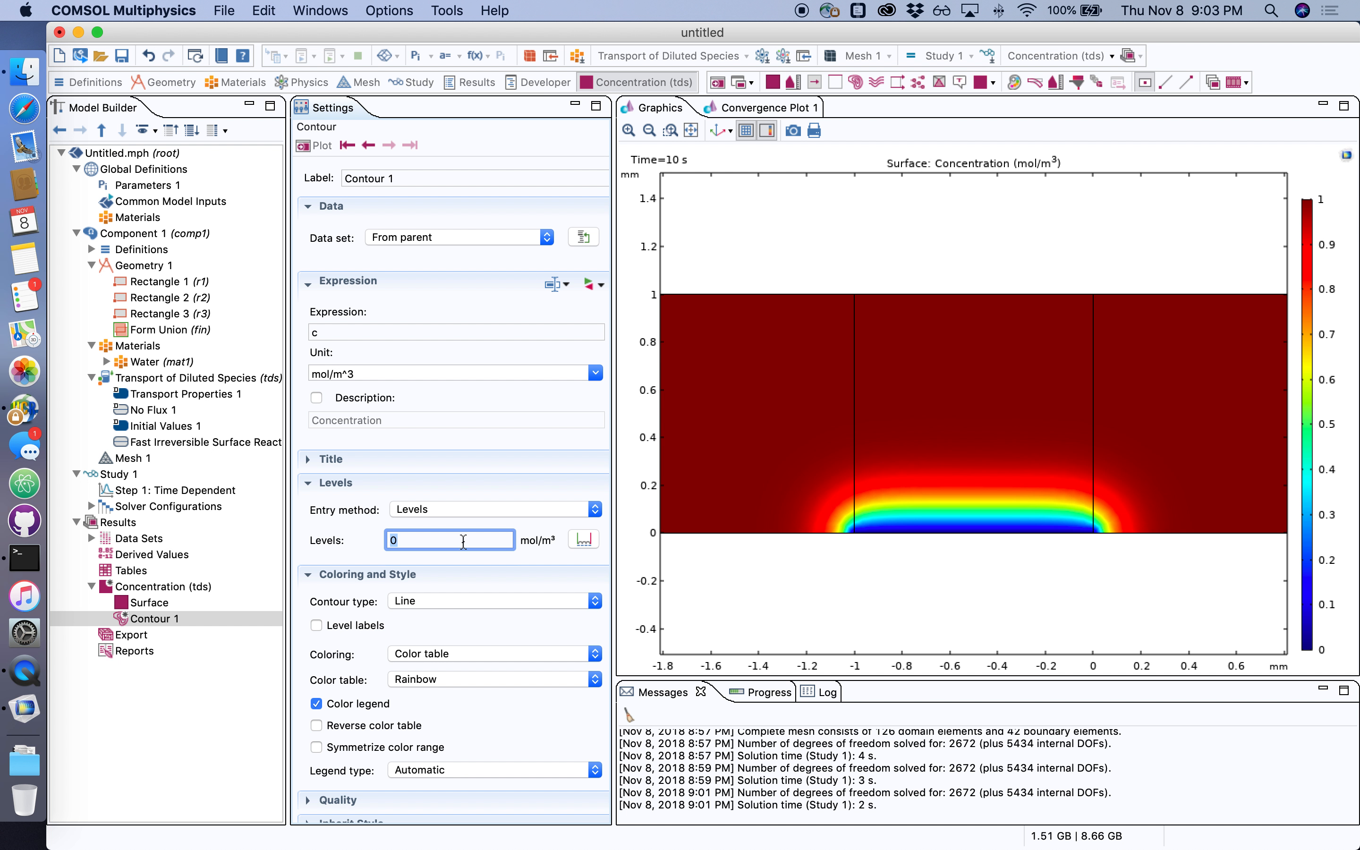
pyautogui.write('0')
# Step: Give the concentration contour a uniform black color and plot it over the surface
pyautogui.click(442, 655)
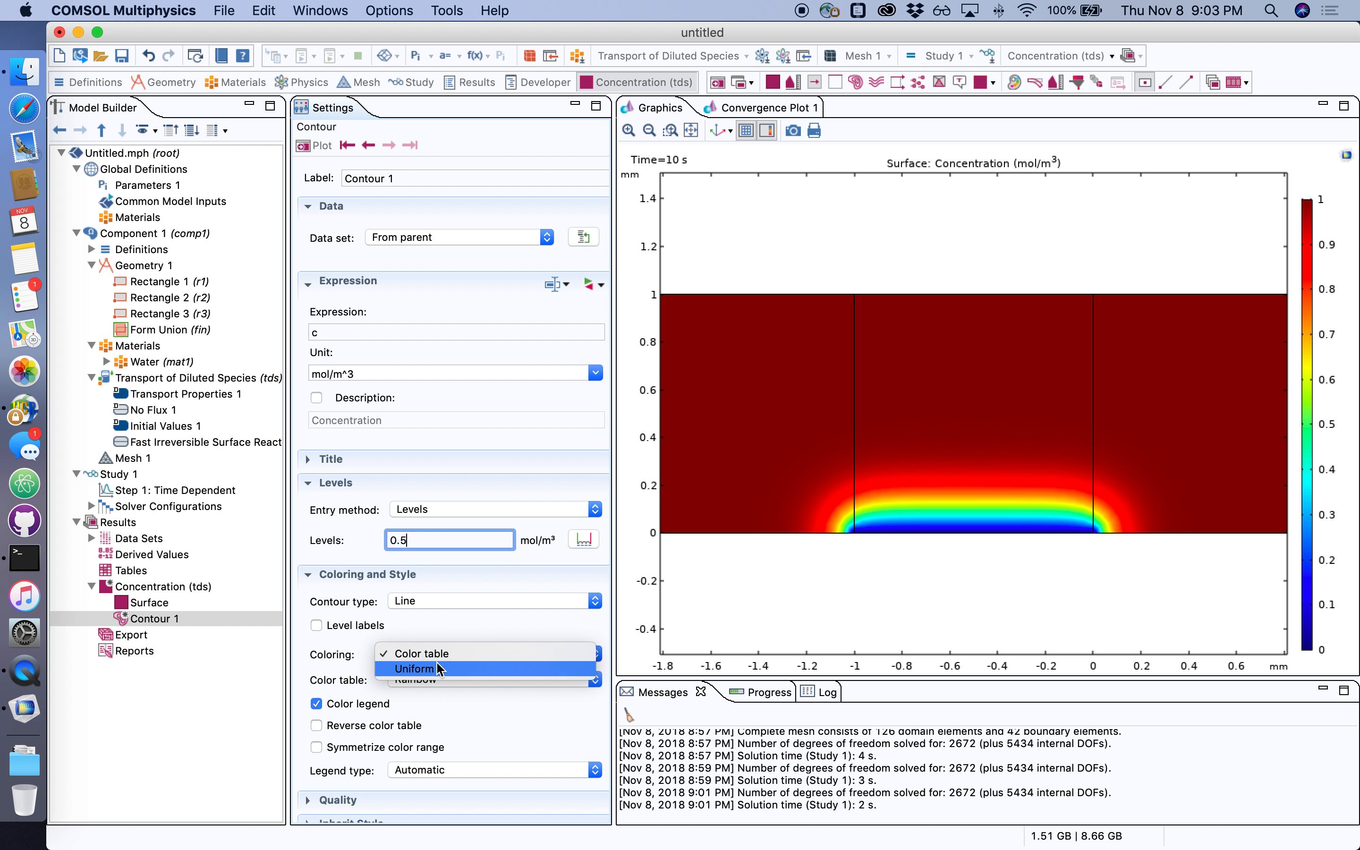
pyautogui.click(446, 672)
pyautogui.click(446, 685)
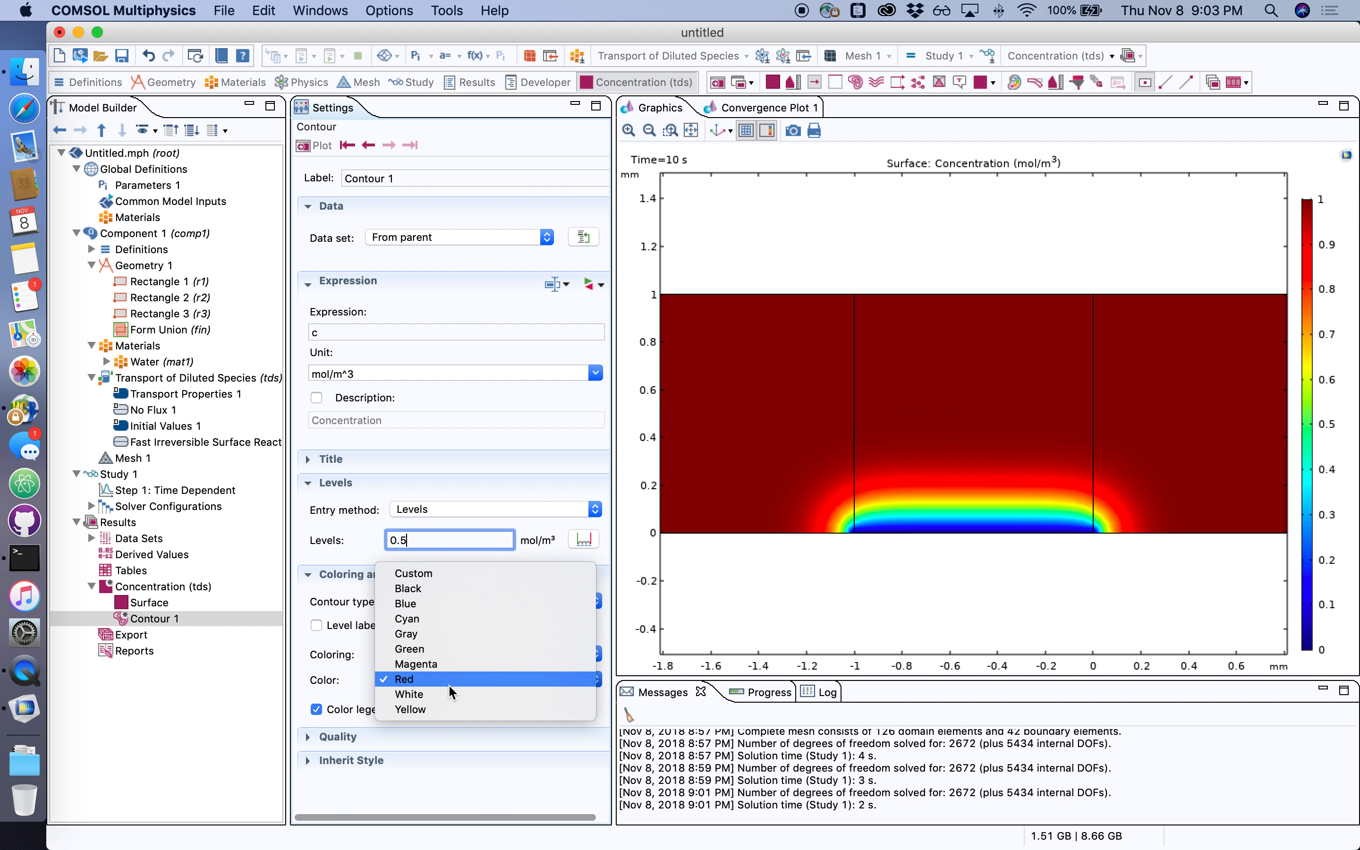
pyautogui.click(440, 587)
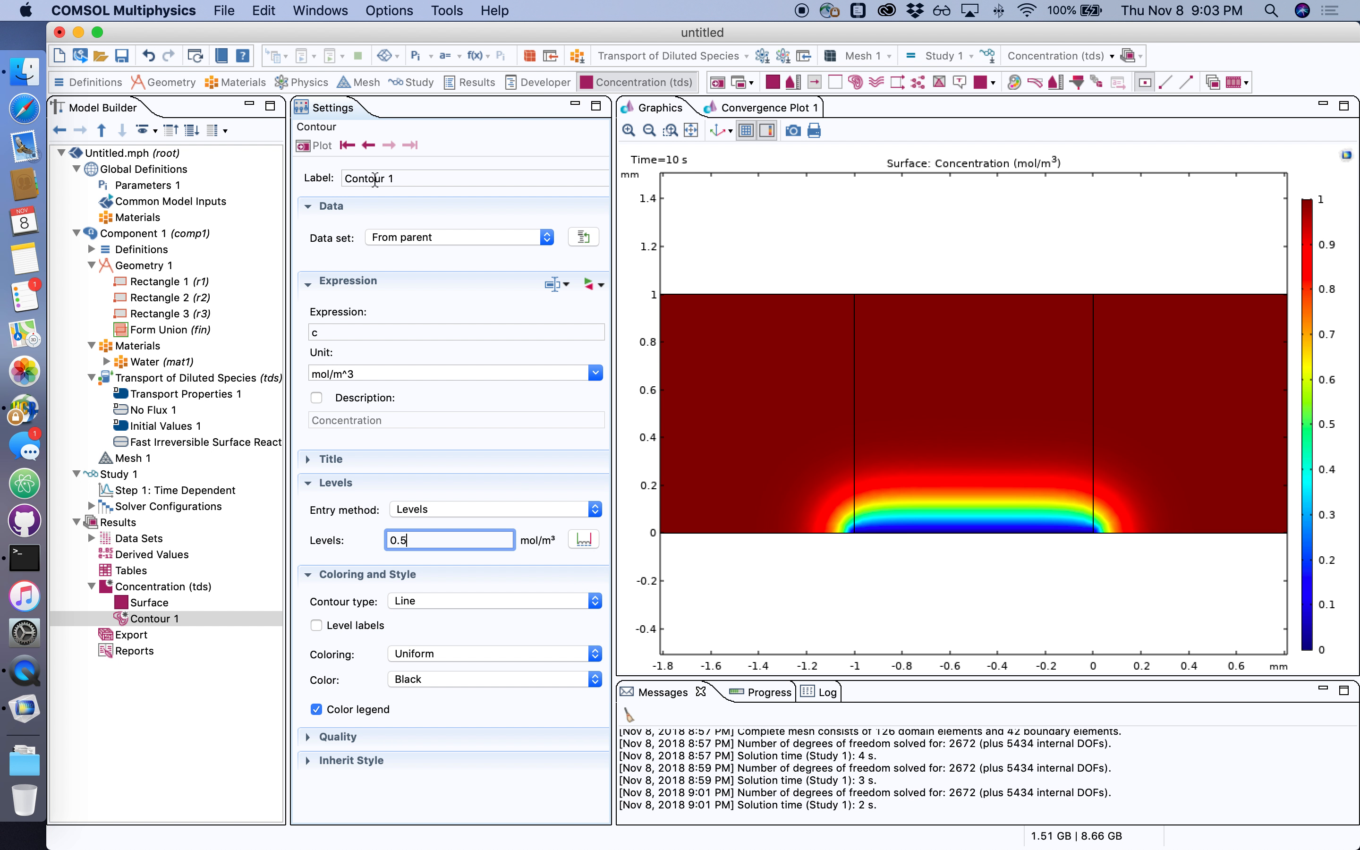
pyautogui.click(321, 146)
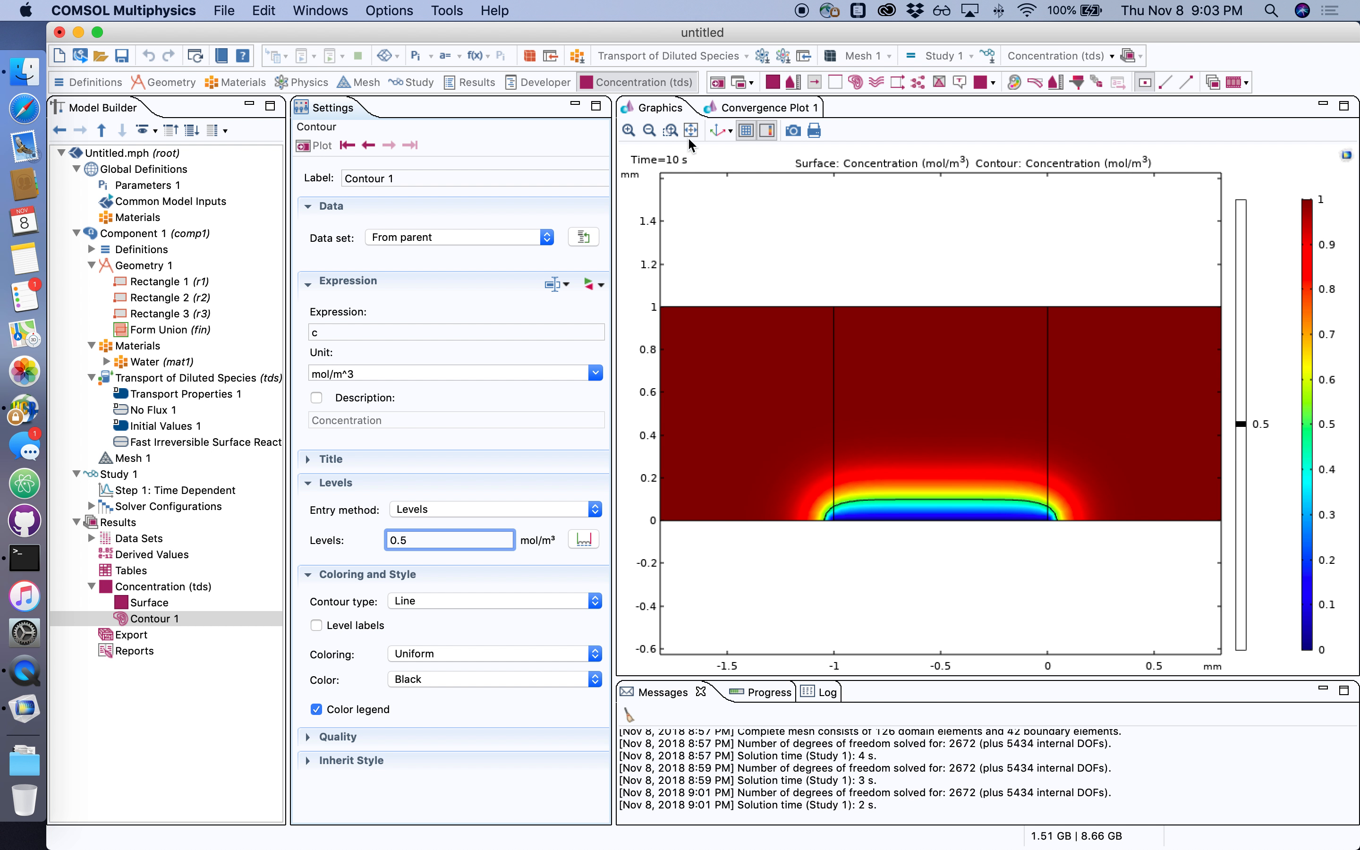
pyautogui.click(628, 131)
pyautogui.click(650, 129)
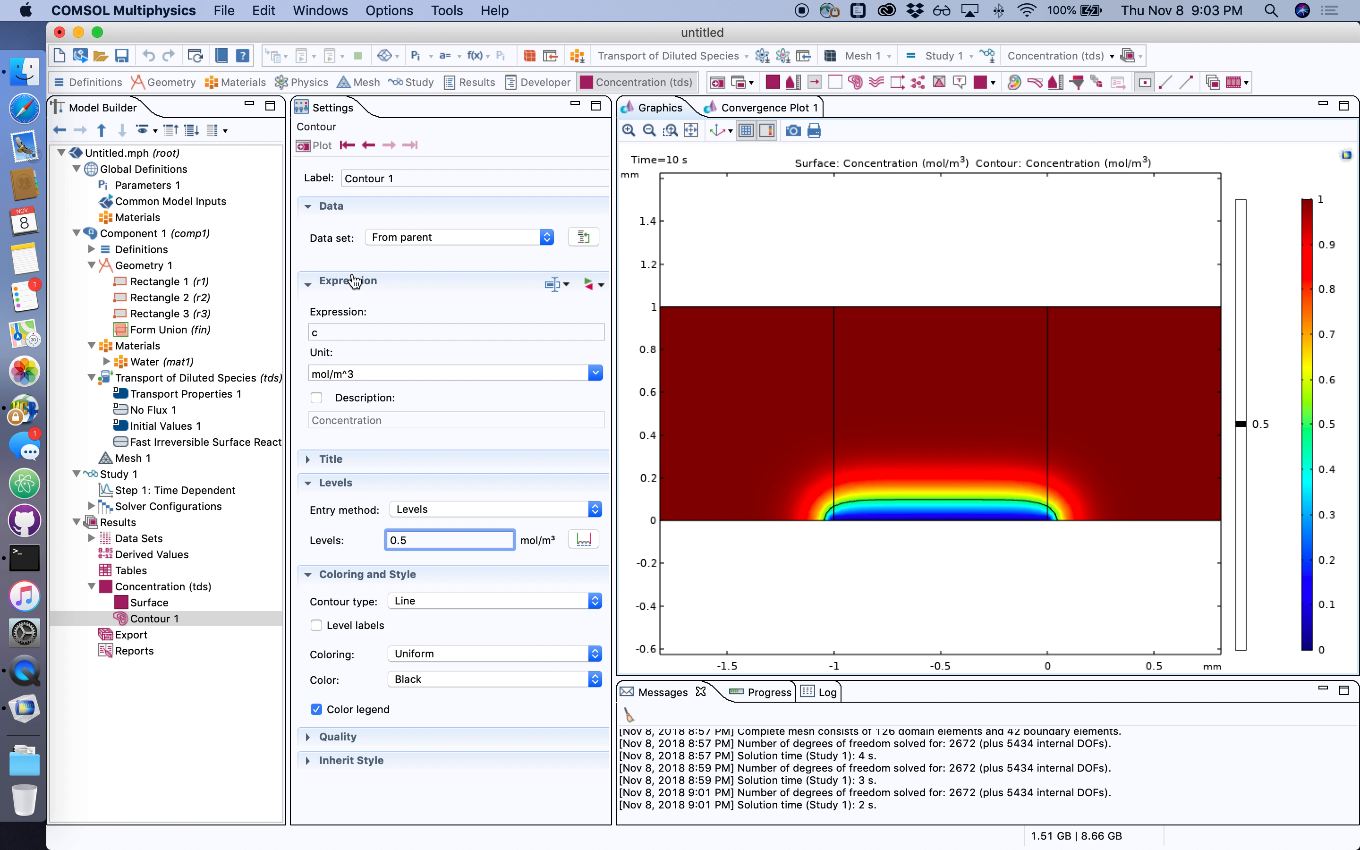
# Step: Set the time-dependent study to output results every 10 s up to 100 s and recompute it
pyautogui.click(159, 587)
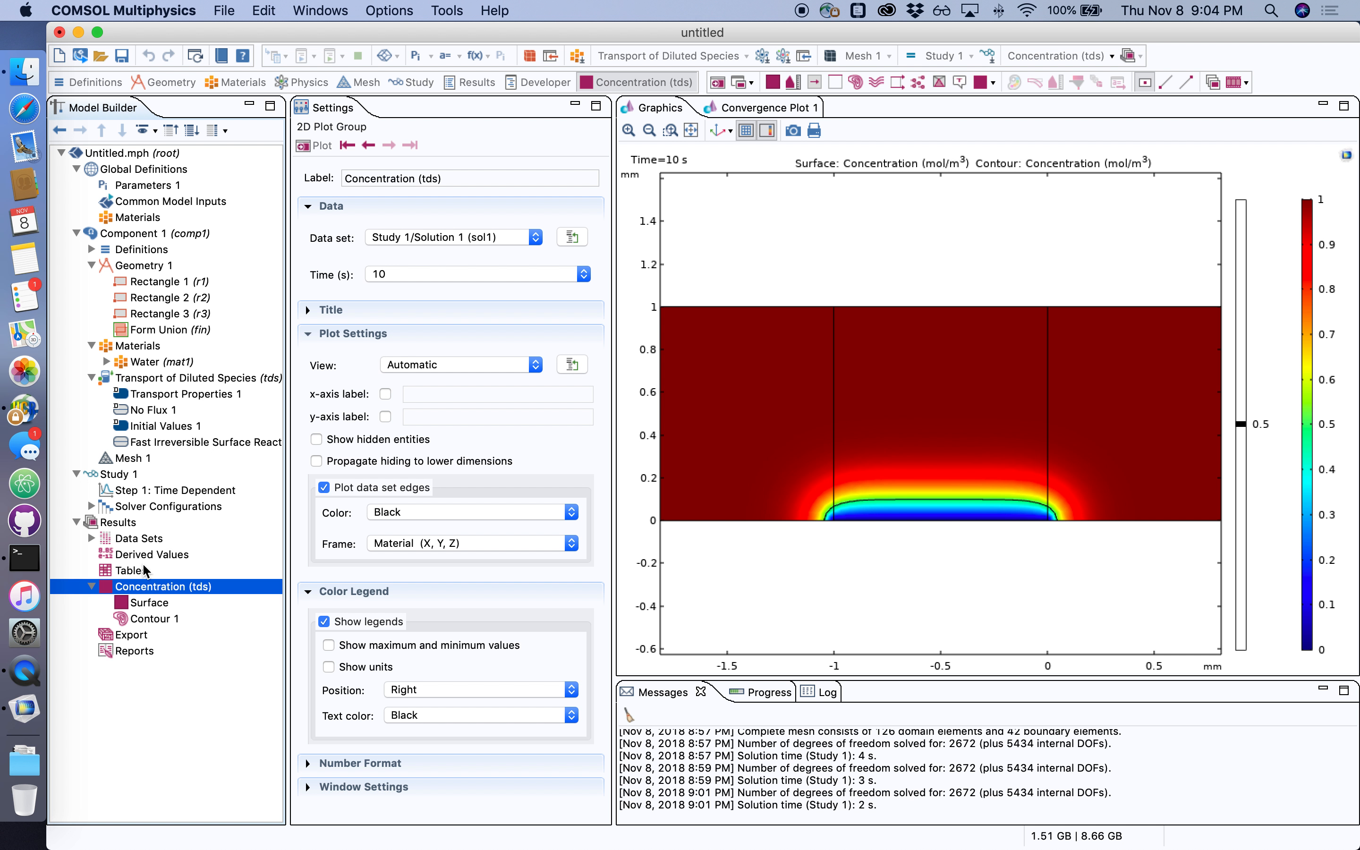
pyautogui.click(157, 490)
pyautogui.click(422, 269)
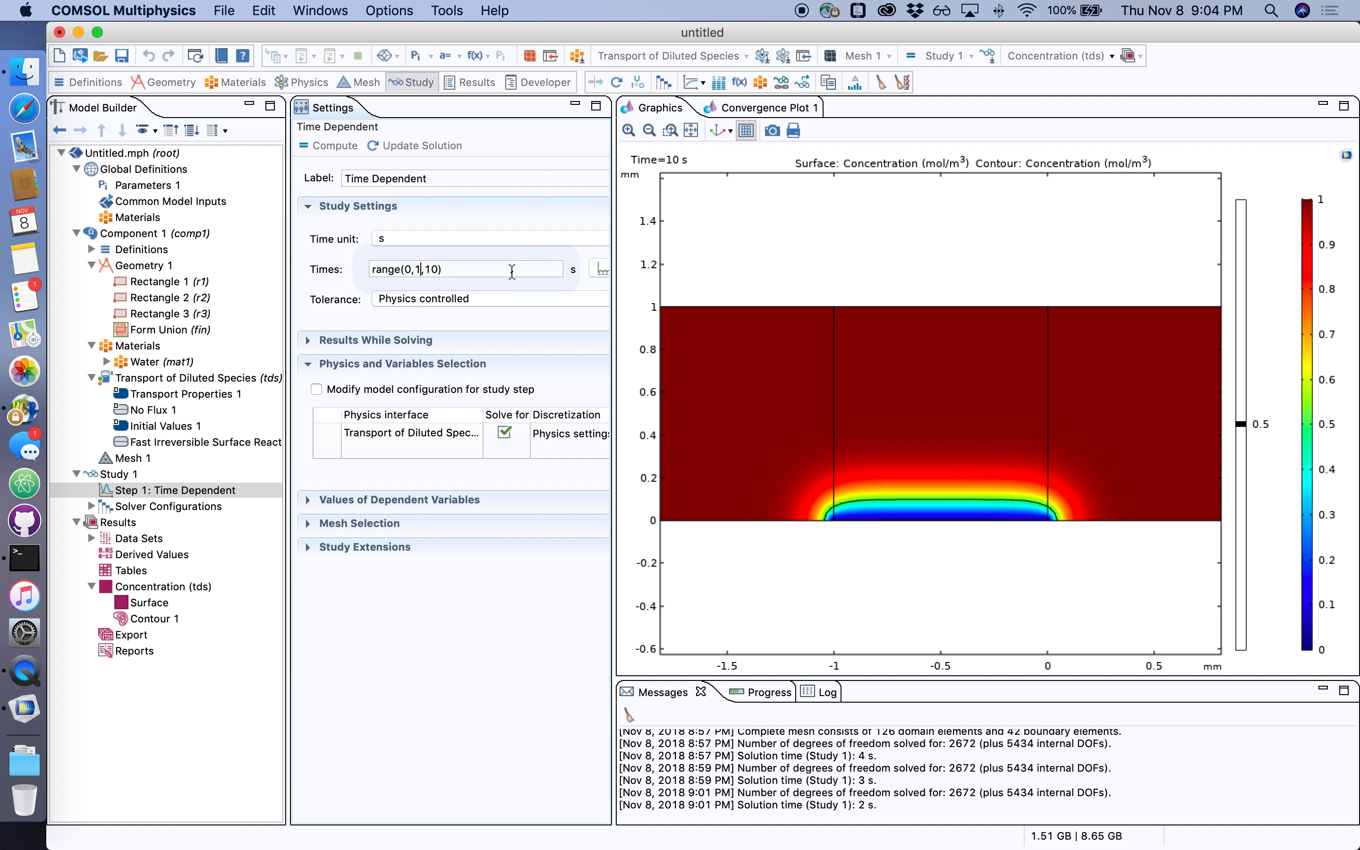
pyautogui.write('0')
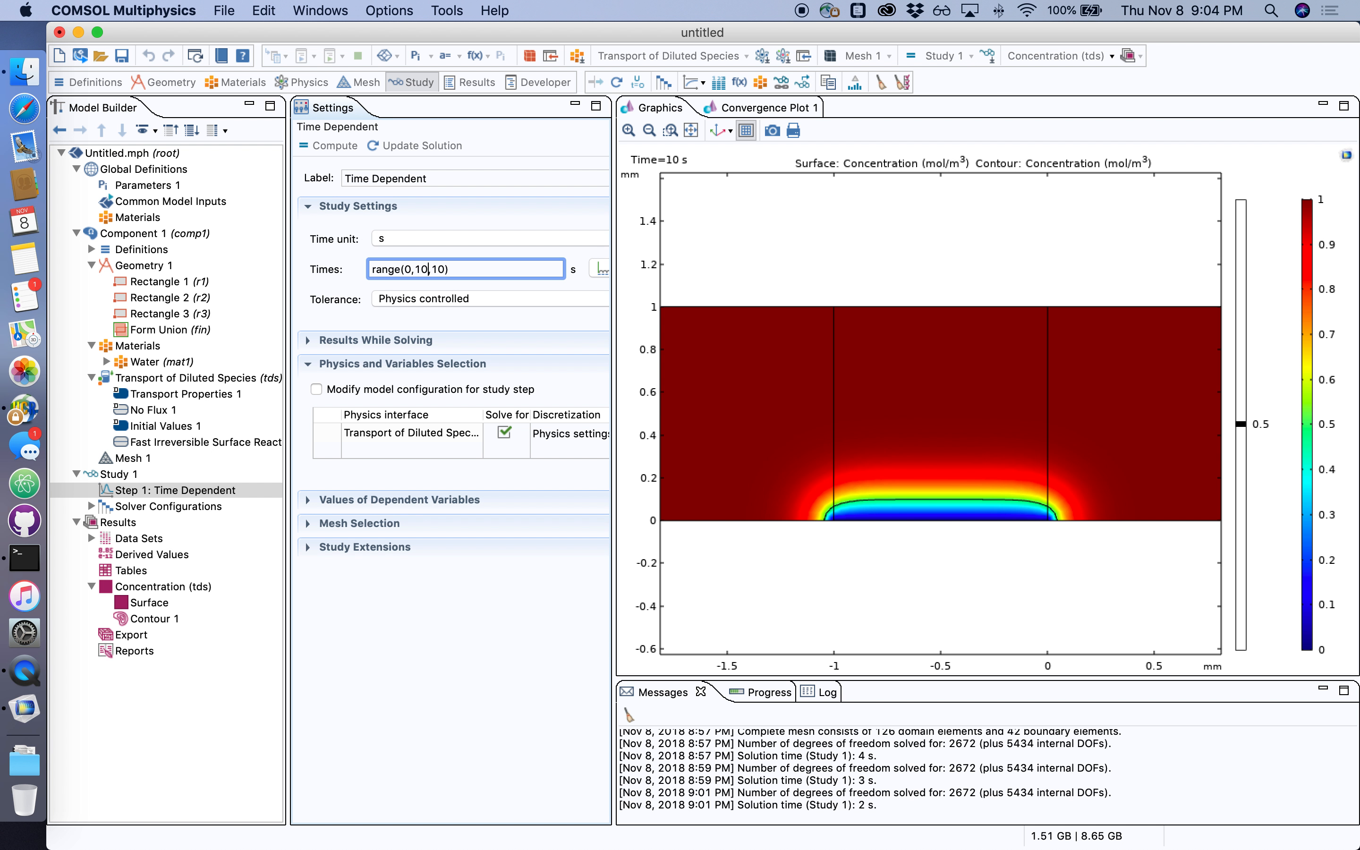
pyautogui.click(448, 270)
pyautogui.write('0')
pyautogui.click(331, 147)
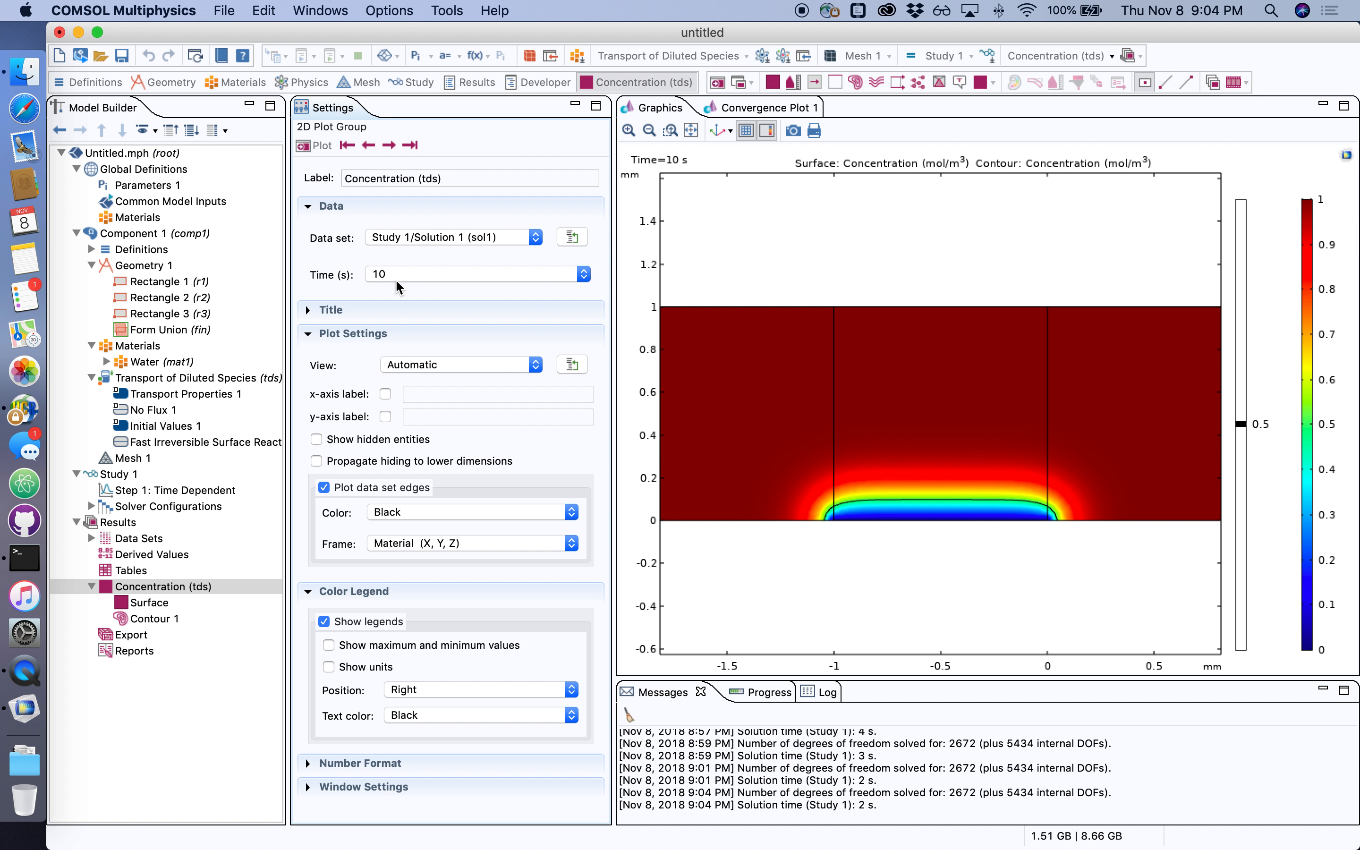
# Step: Step the concentration plot through the output times up to 100 s to examine how the 0.5 contour spreads
pyautogui.click(390, 145)
pyautogui.click(389, 145)
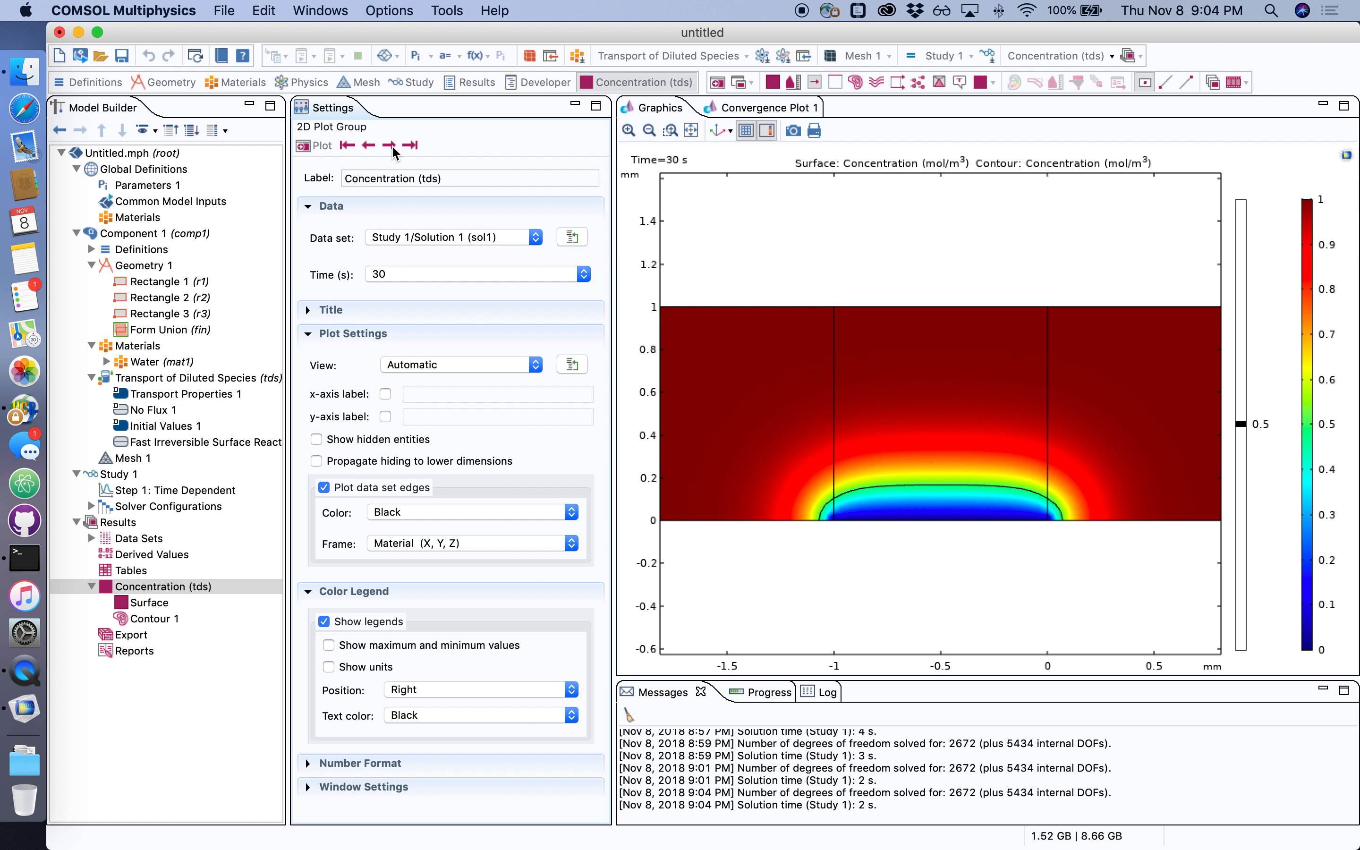
pyautogui.click(390, 145)
pyautogui.click(390, 145)
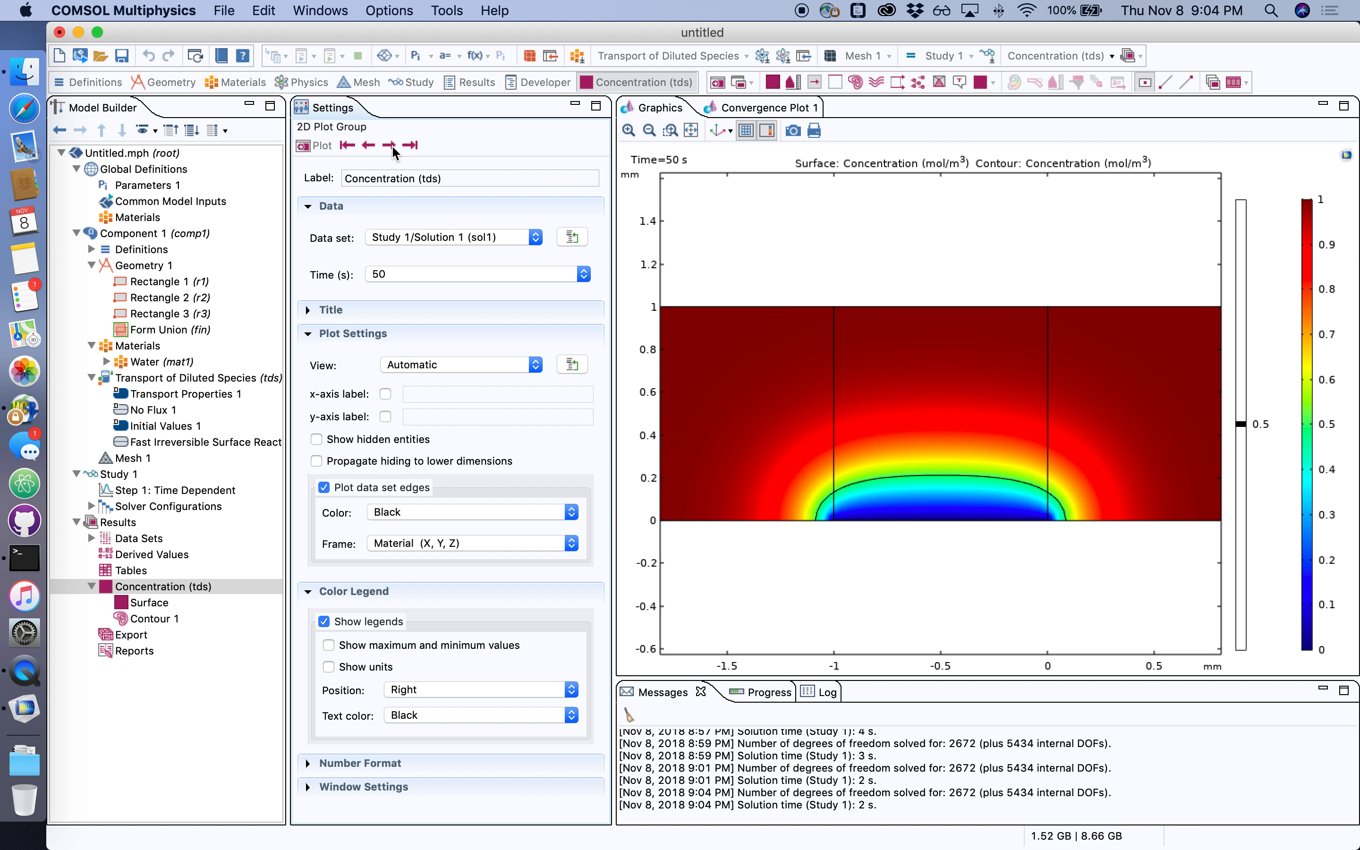
pyautogui.click(389, 145)
pyautogui.click(389, 145)
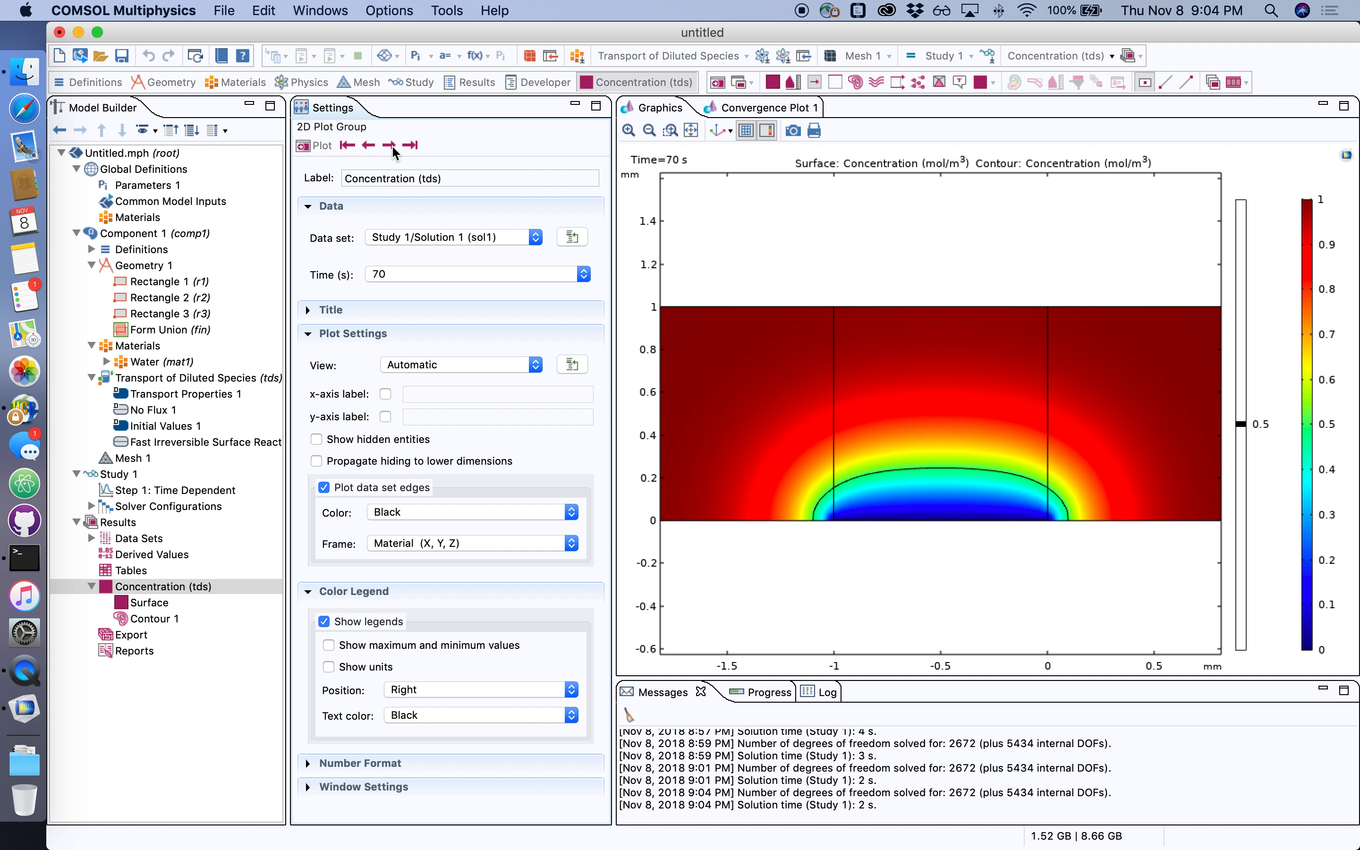
pyautogui.click(392, 145)
pyautogui.click(391, 145)
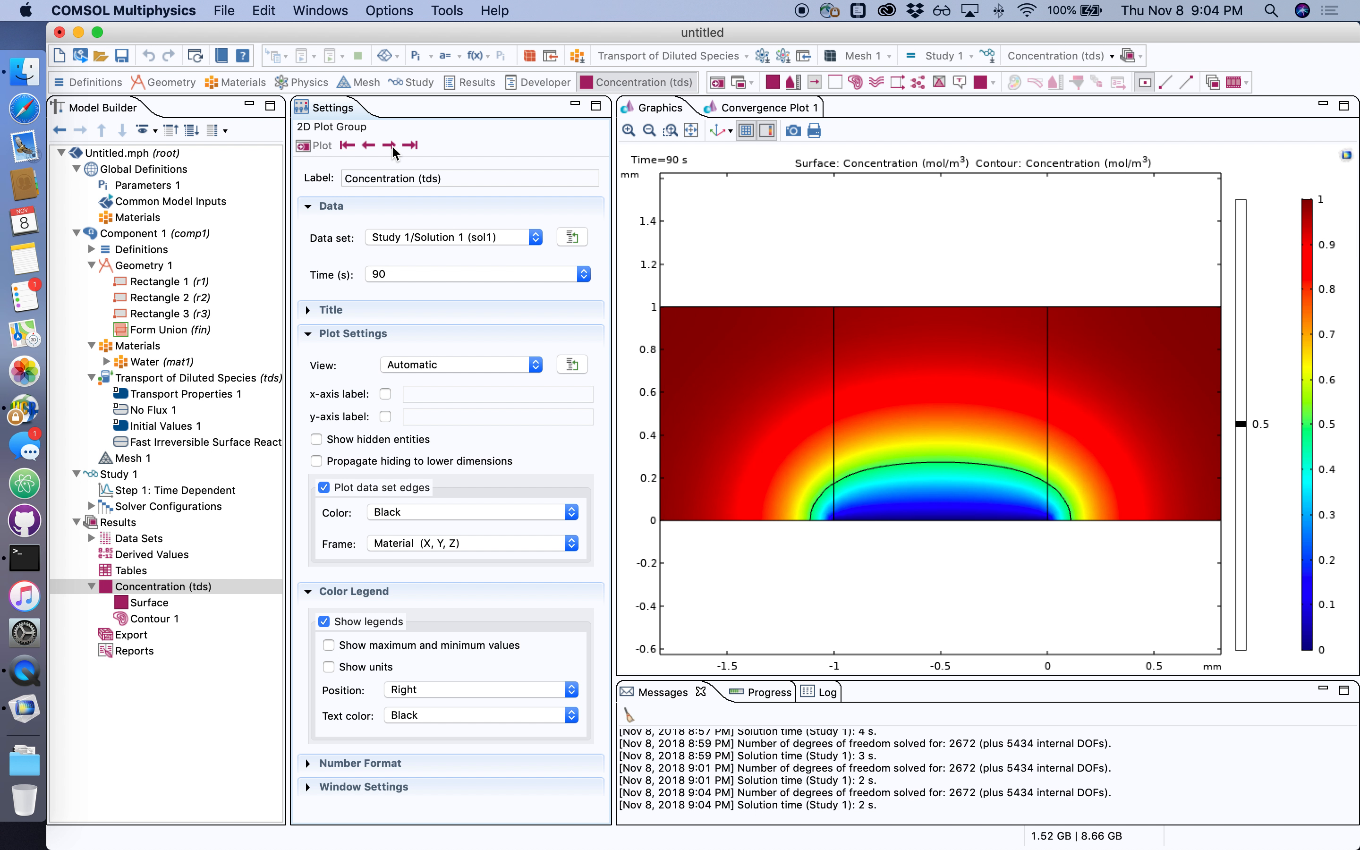
pyautogui.click(391, 145)
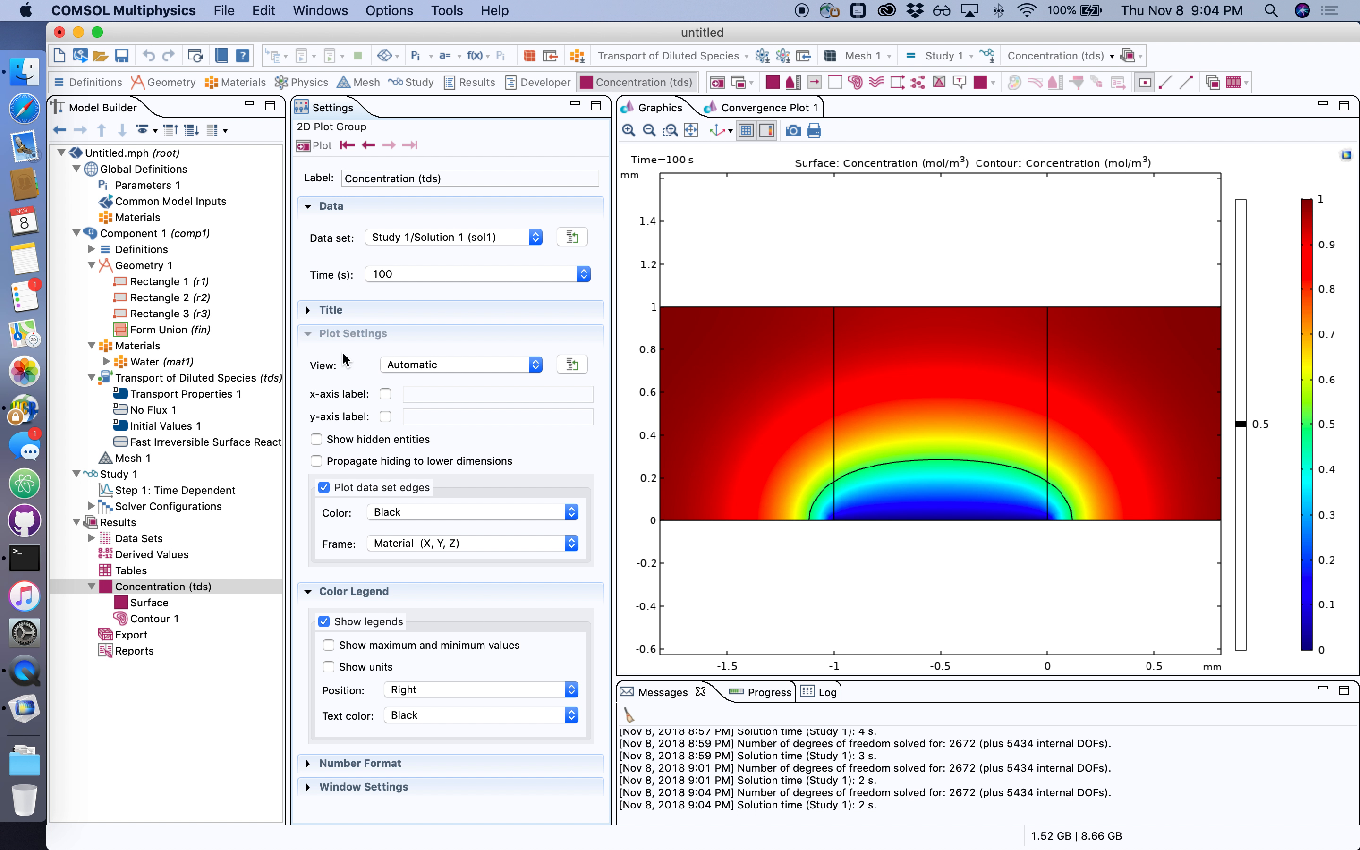
# Step: Change the time-dependent study's output times to range(0,100,1000) and recompute it
pyautogui.click(142, 490)
pyautogui.click(428, 269)
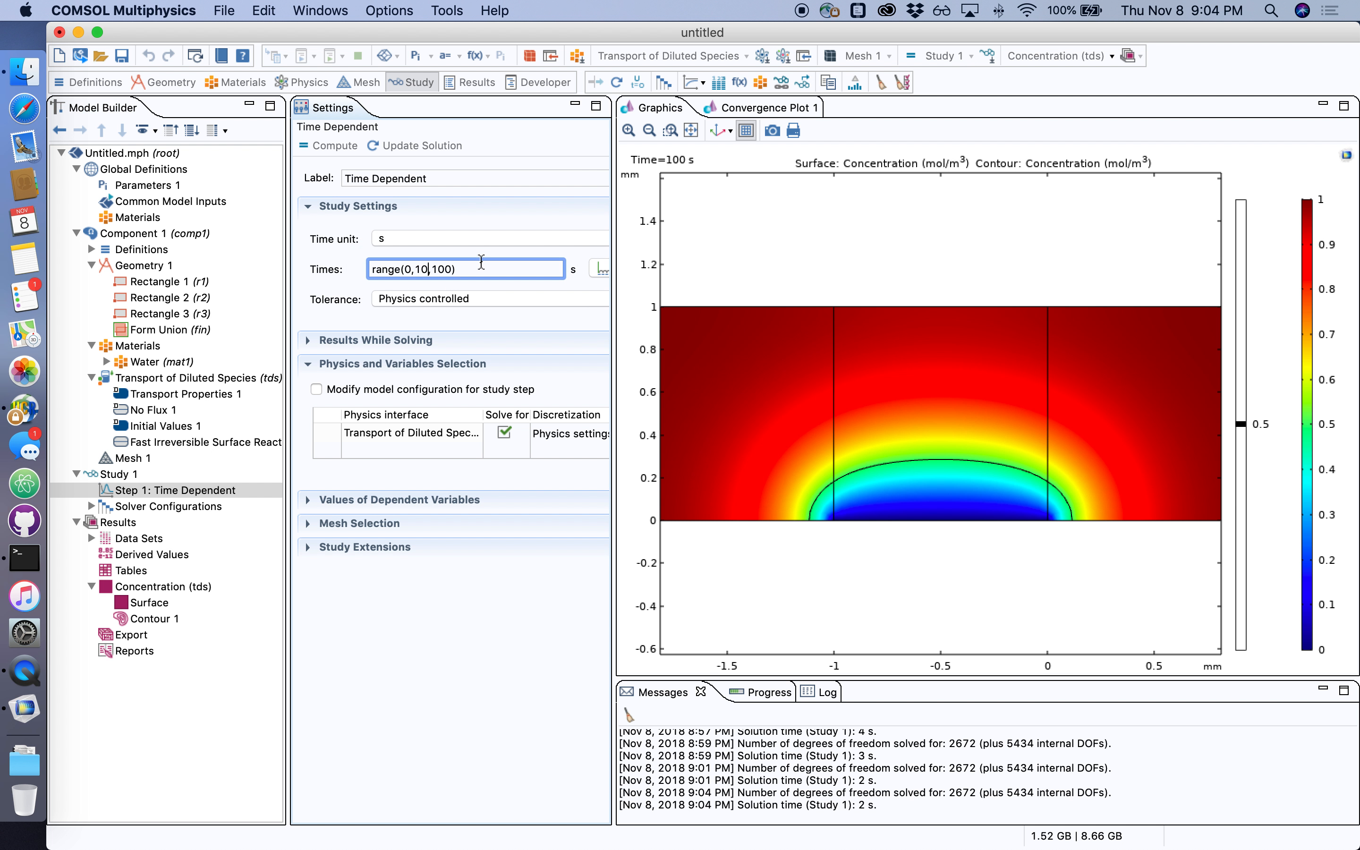
pyautogui.write('0')
pyautogui.press('Right')
pyautogui.press('Right')
pyautogui.press('Right')
pyautogui.write('0')
pyautogui.click(332, 147)
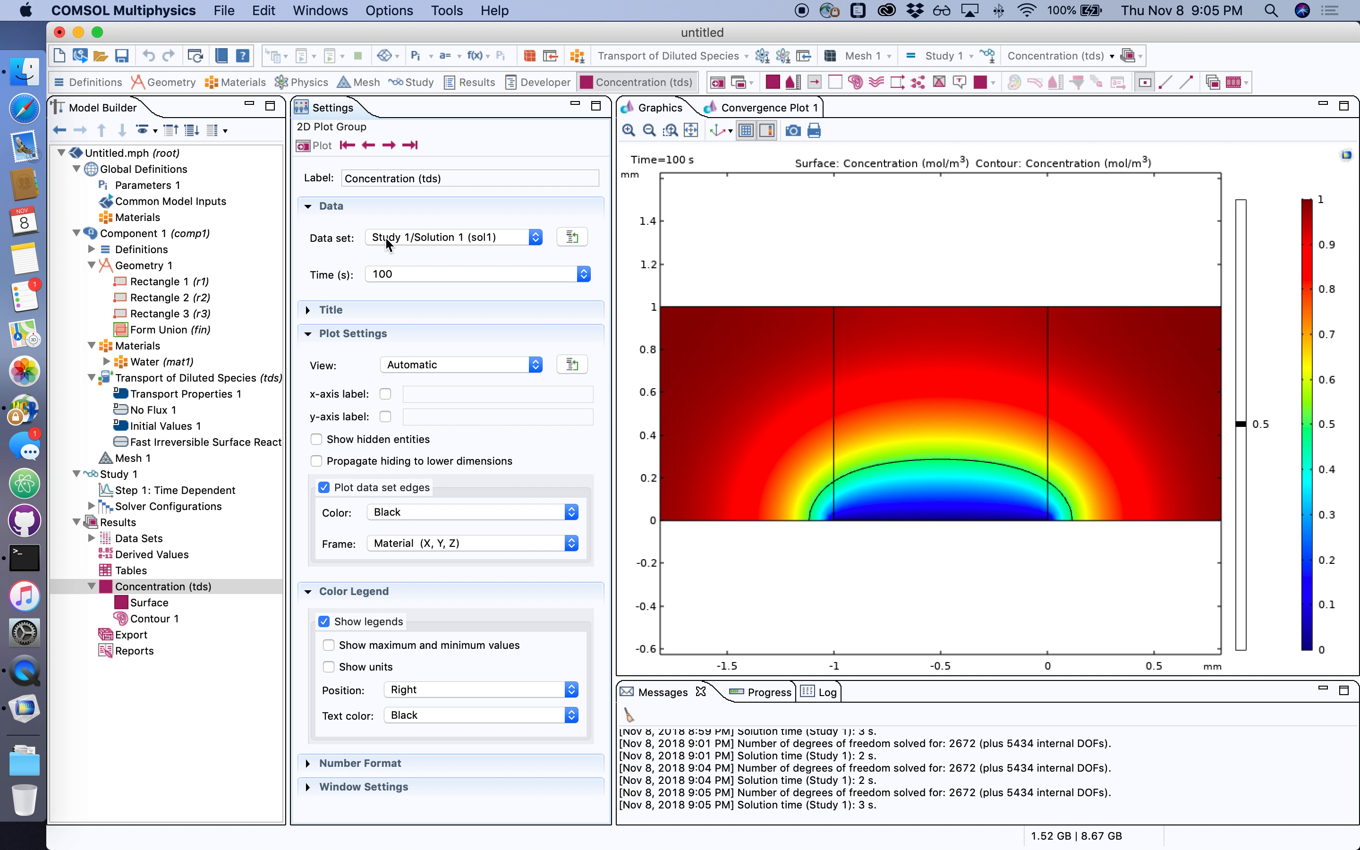
# Step: Advance the concentration plot through the output times until it shows 700 s
pyautogui.click(390, 145)
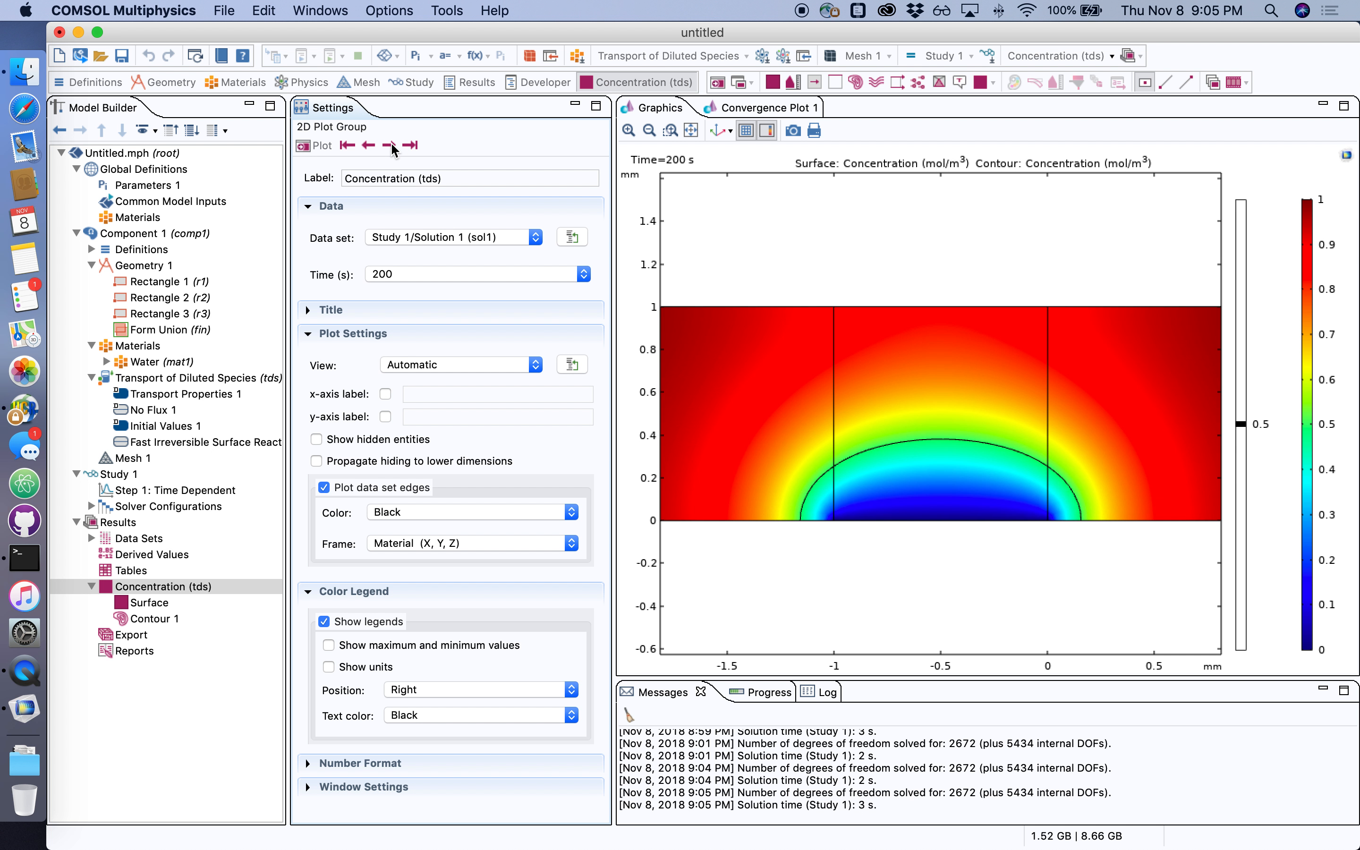
pyautogui.click(390, 145)
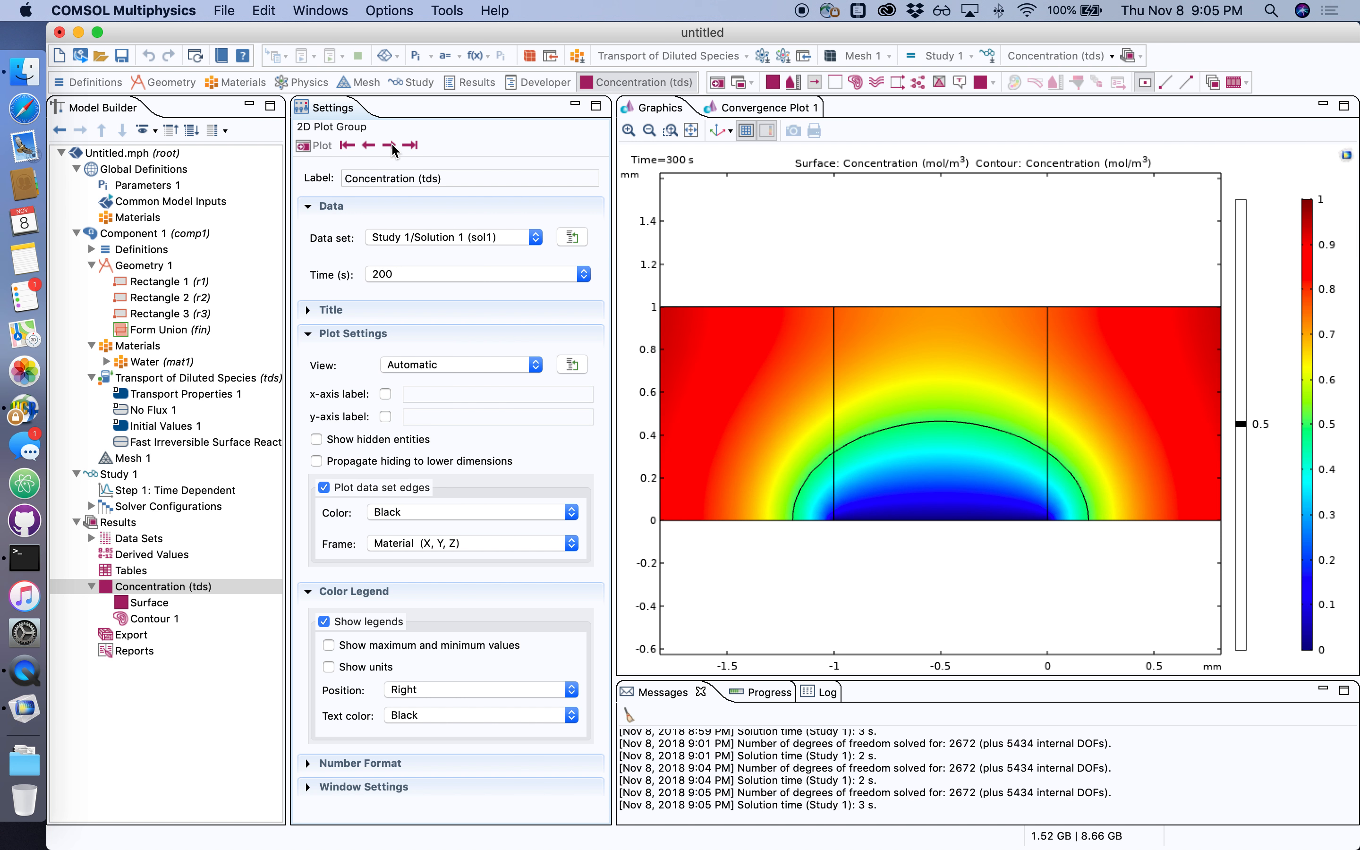
pyautogui.click(390, 145)
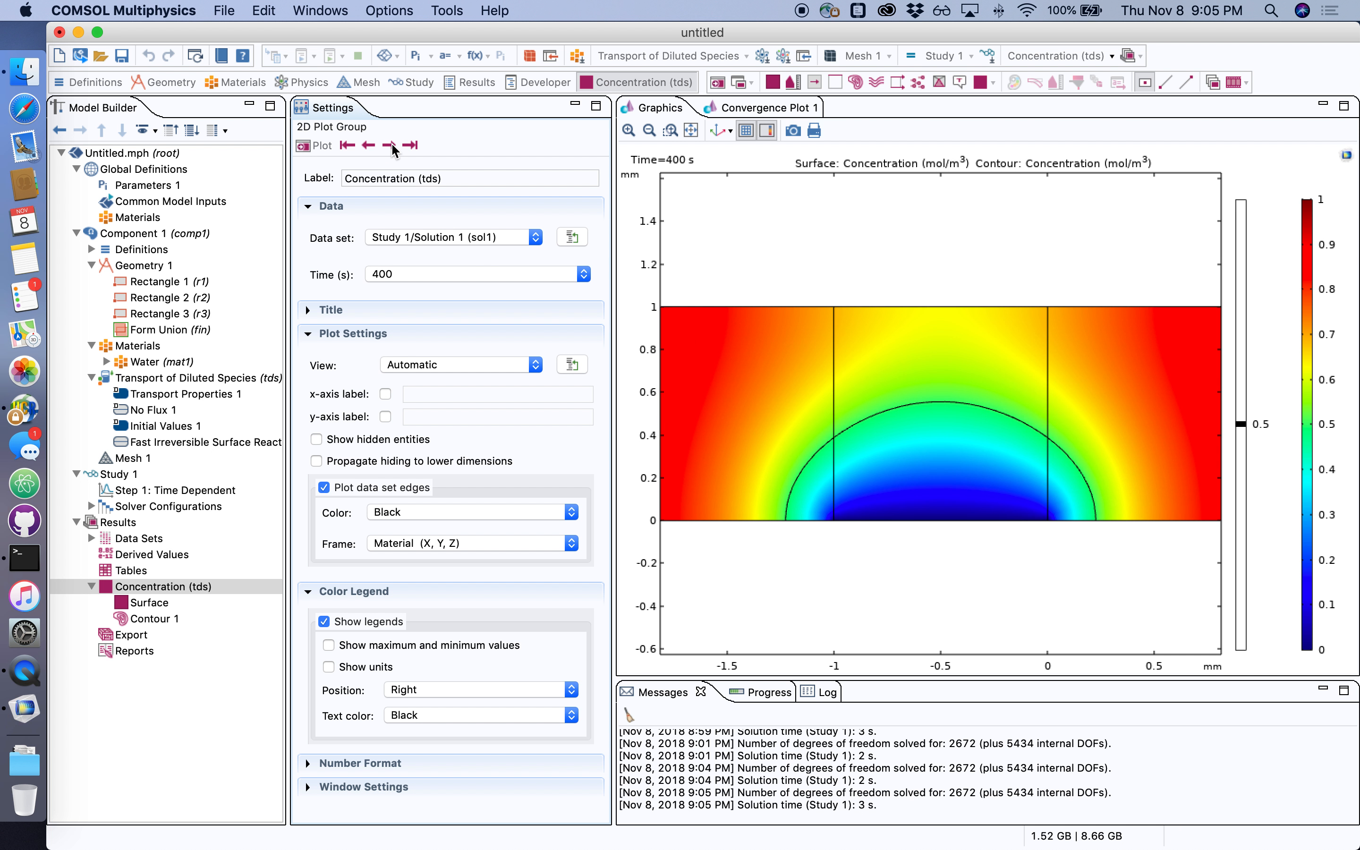
pyautogui.click(390, 145)
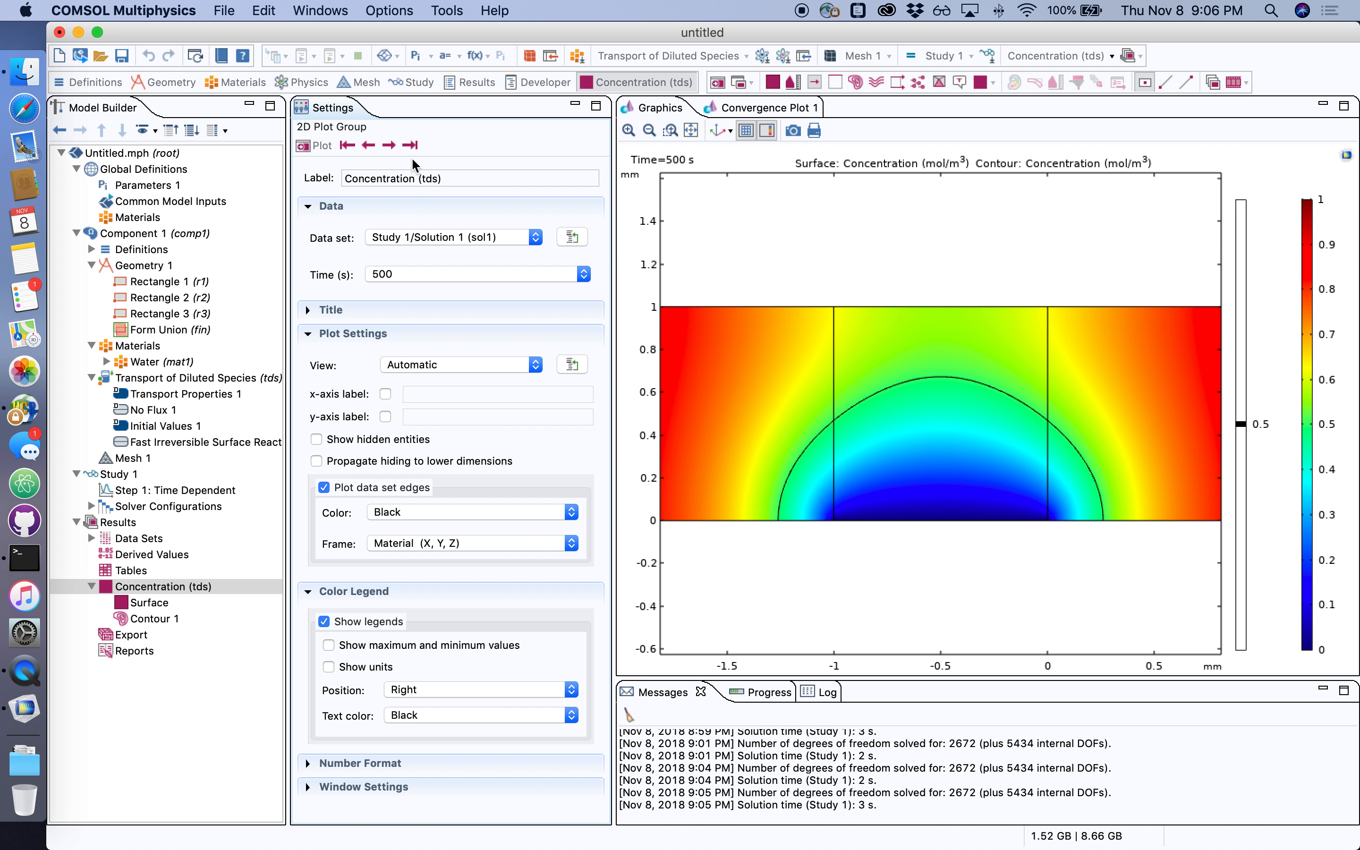
pyautogui.click(390, 145)
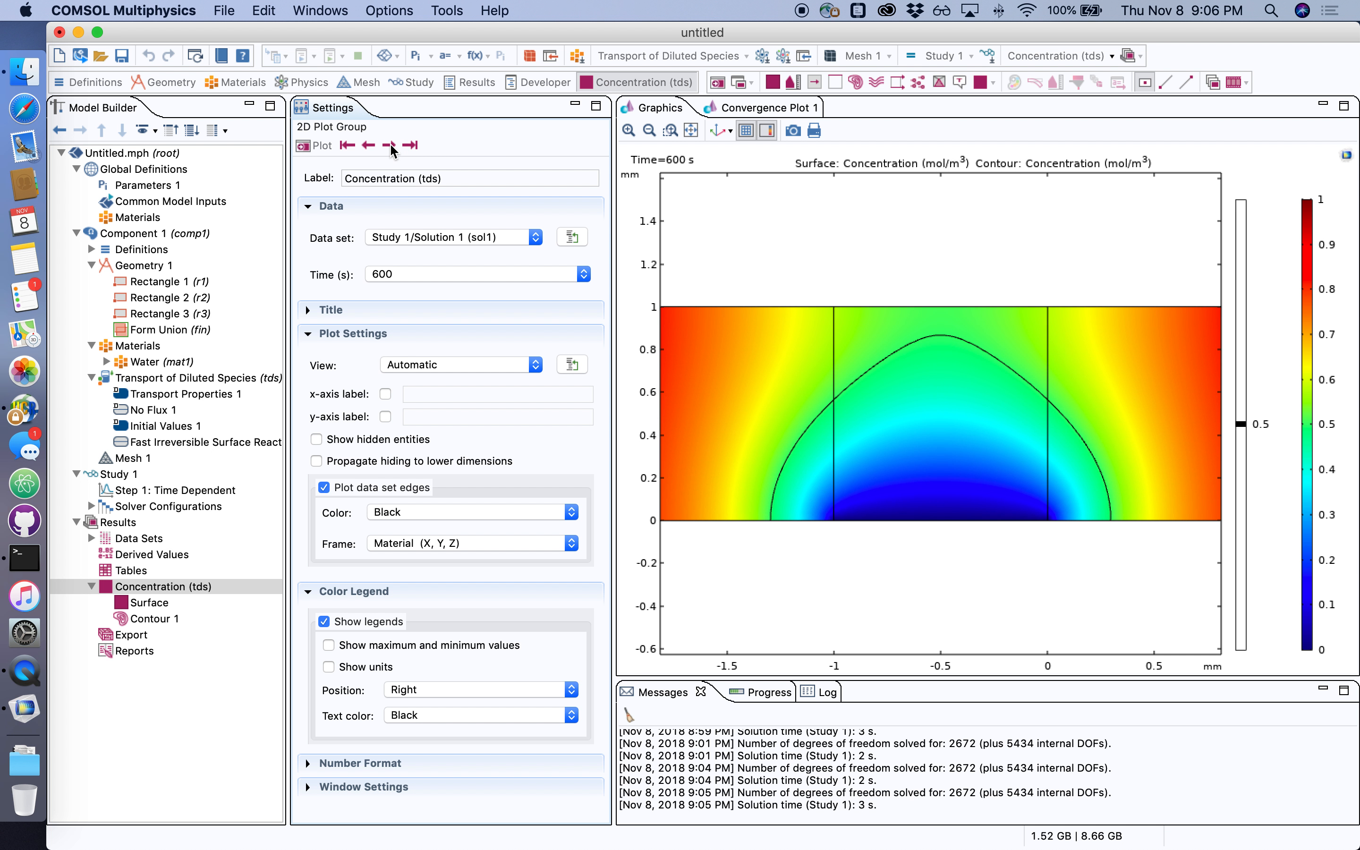
pyautogui.click(390, 145)
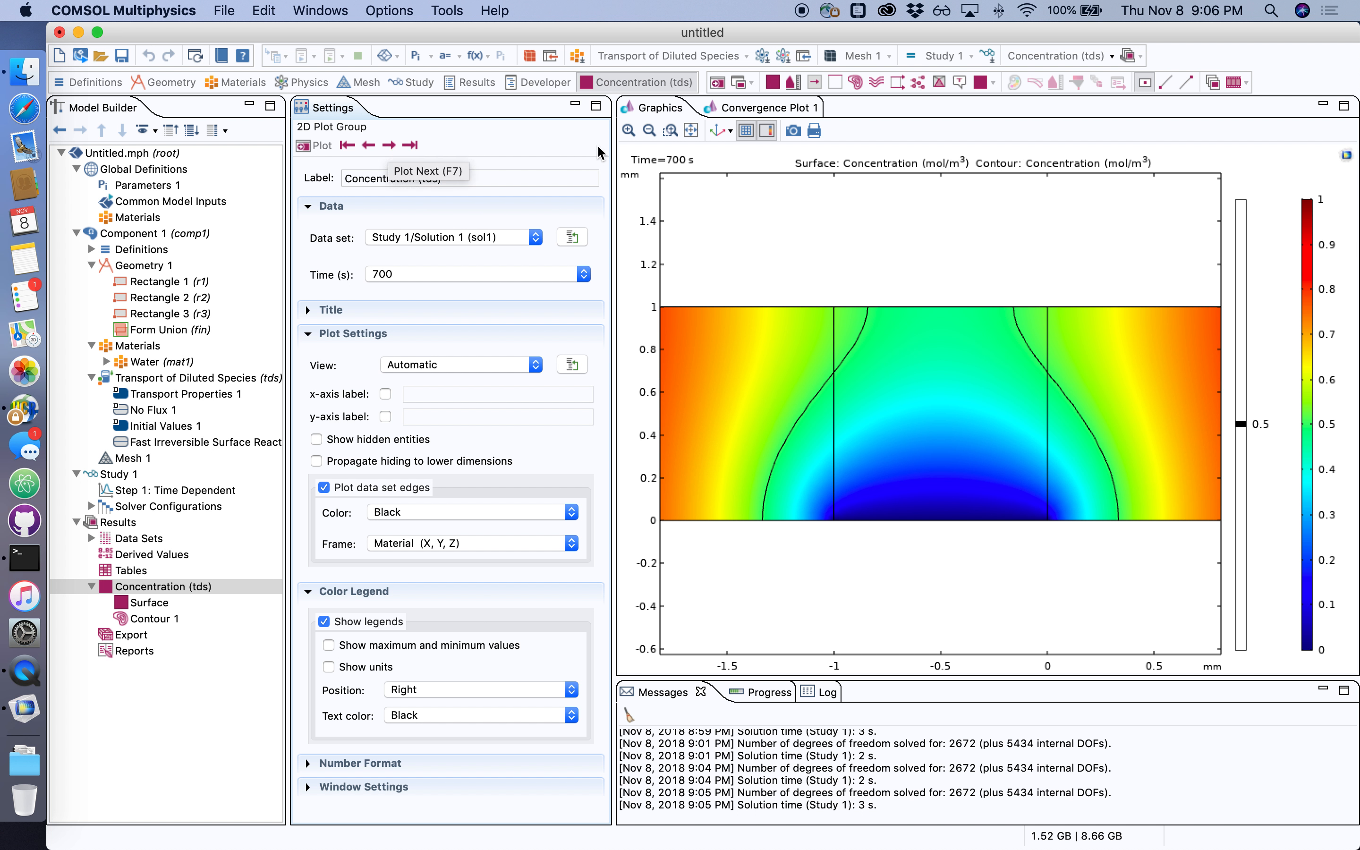
# Step: Fit the entire geometry in view and advance the concentration plot to 1000 s
pyautogui.click(691, 130)
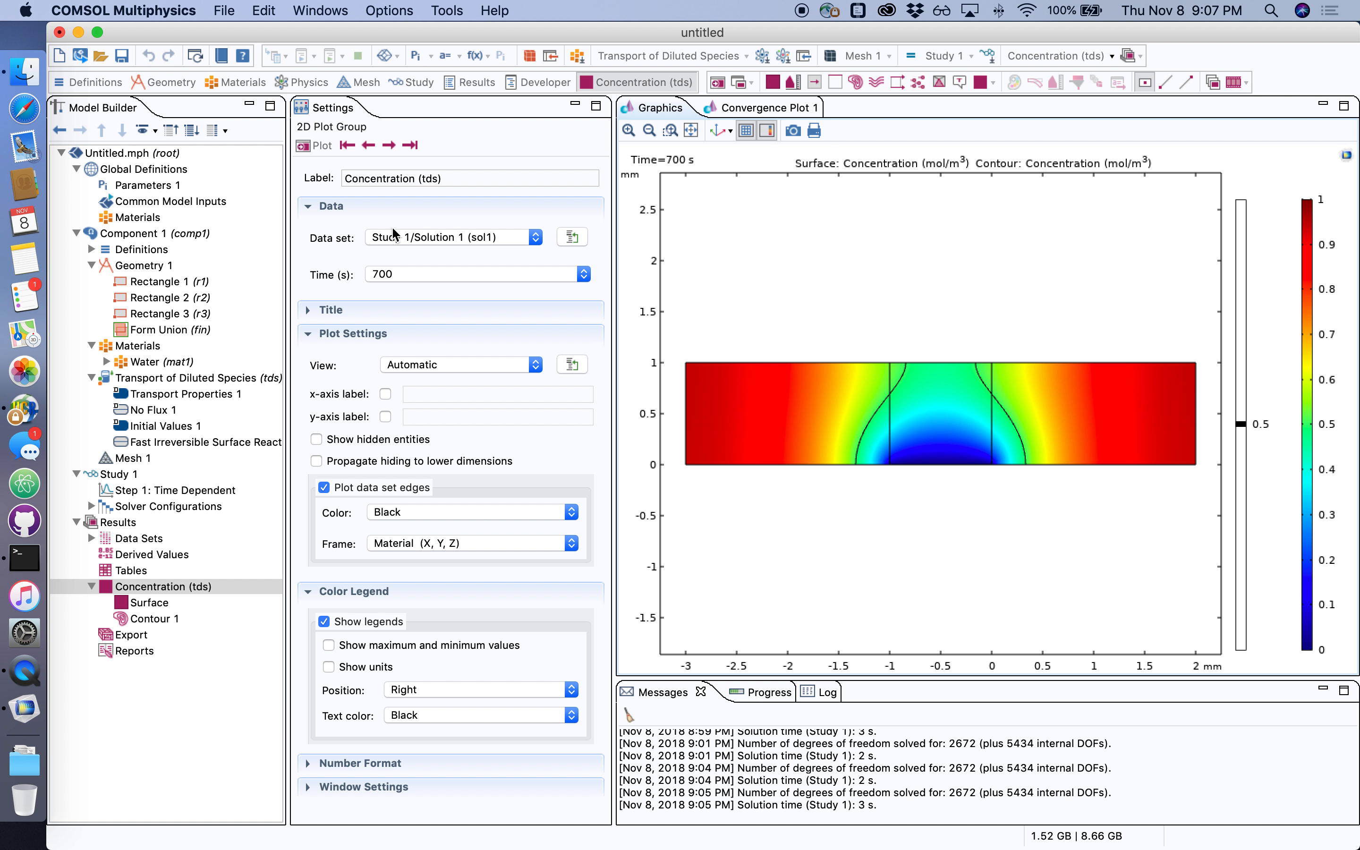
pyautogui.click(391, 145)
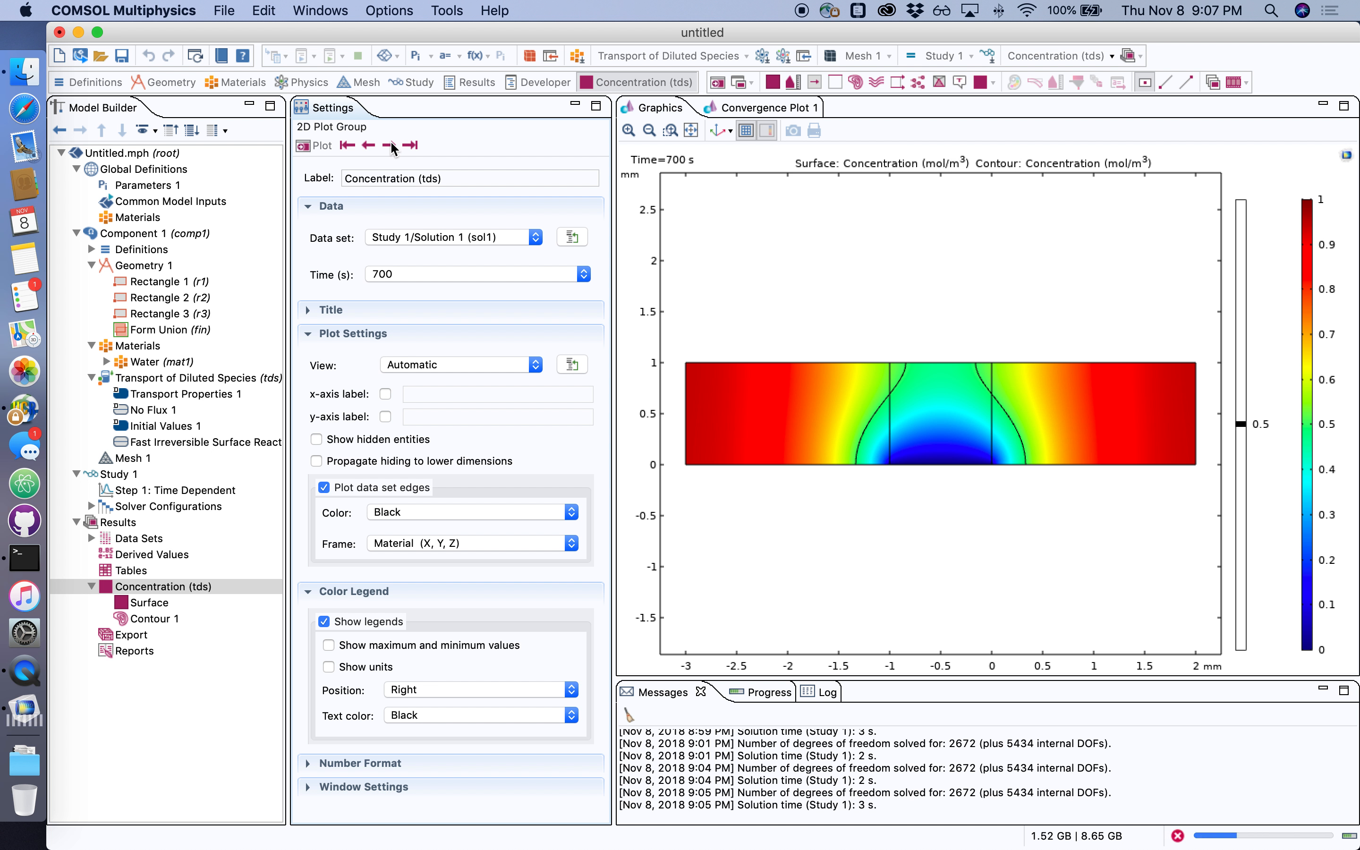
pyautogui.click(391, 145)
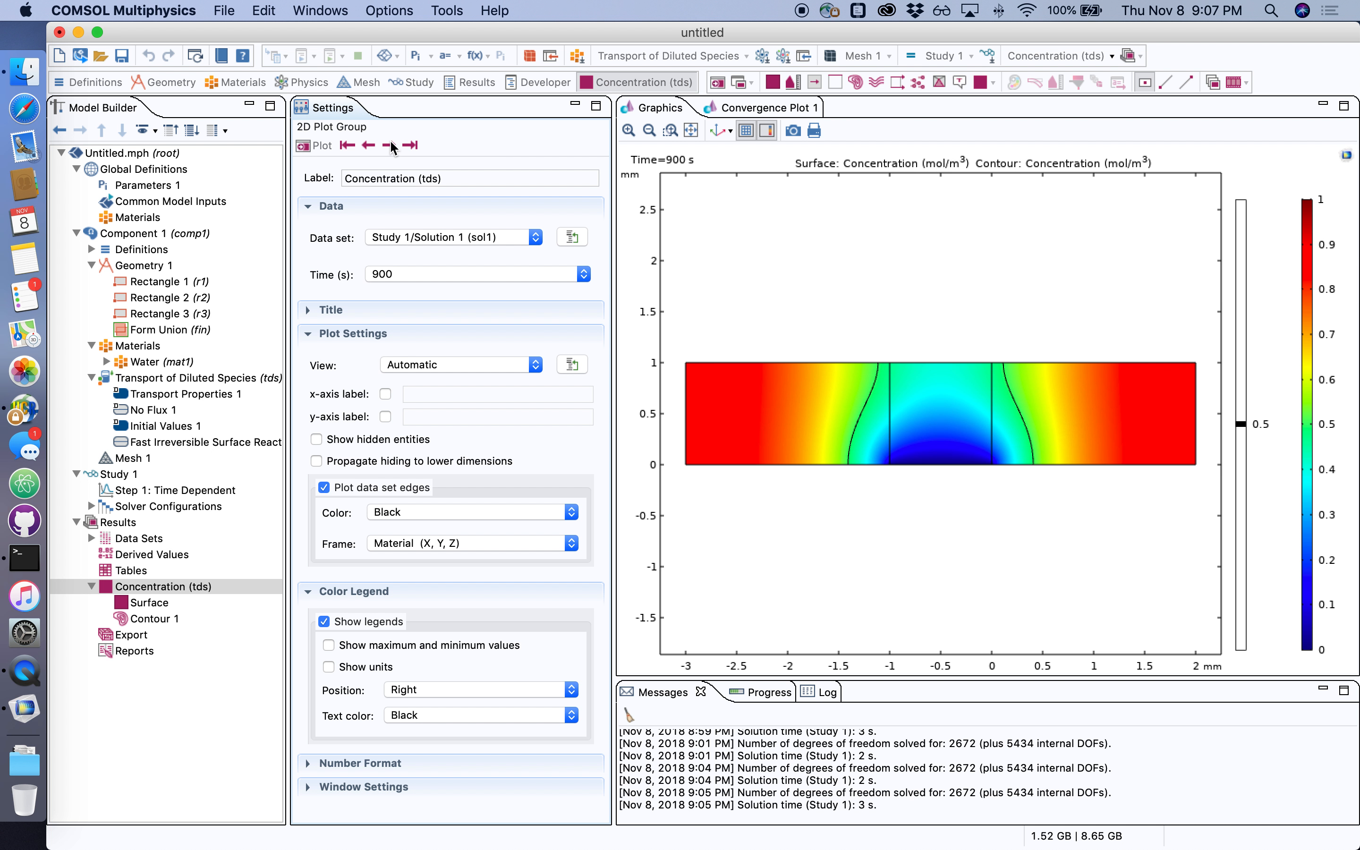
pyautogui.click(391, 146)
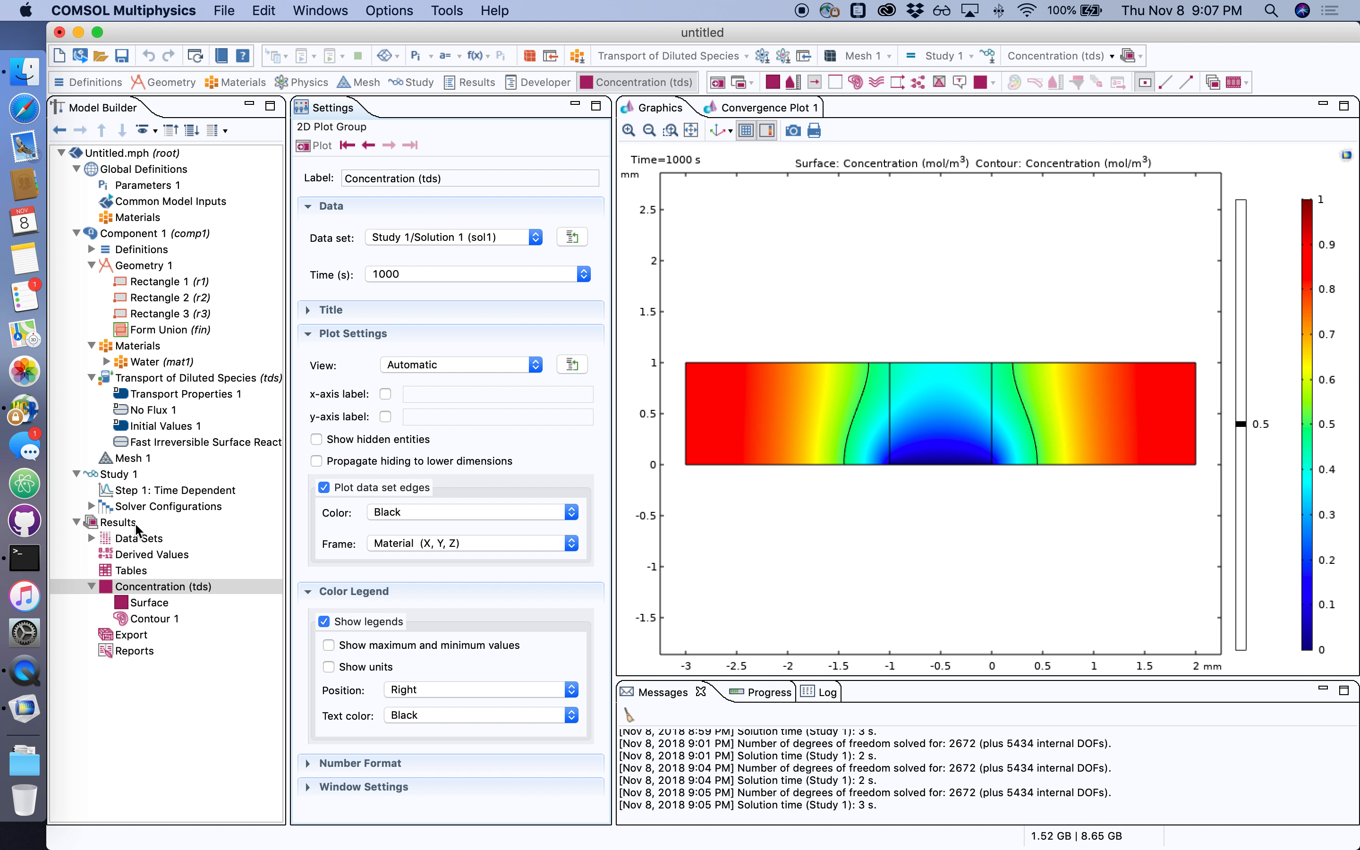
# Step: Extend the time-dependent study to output results every 1000 s up to 10000 s and recompute it
pyautogui.click(141, 491)
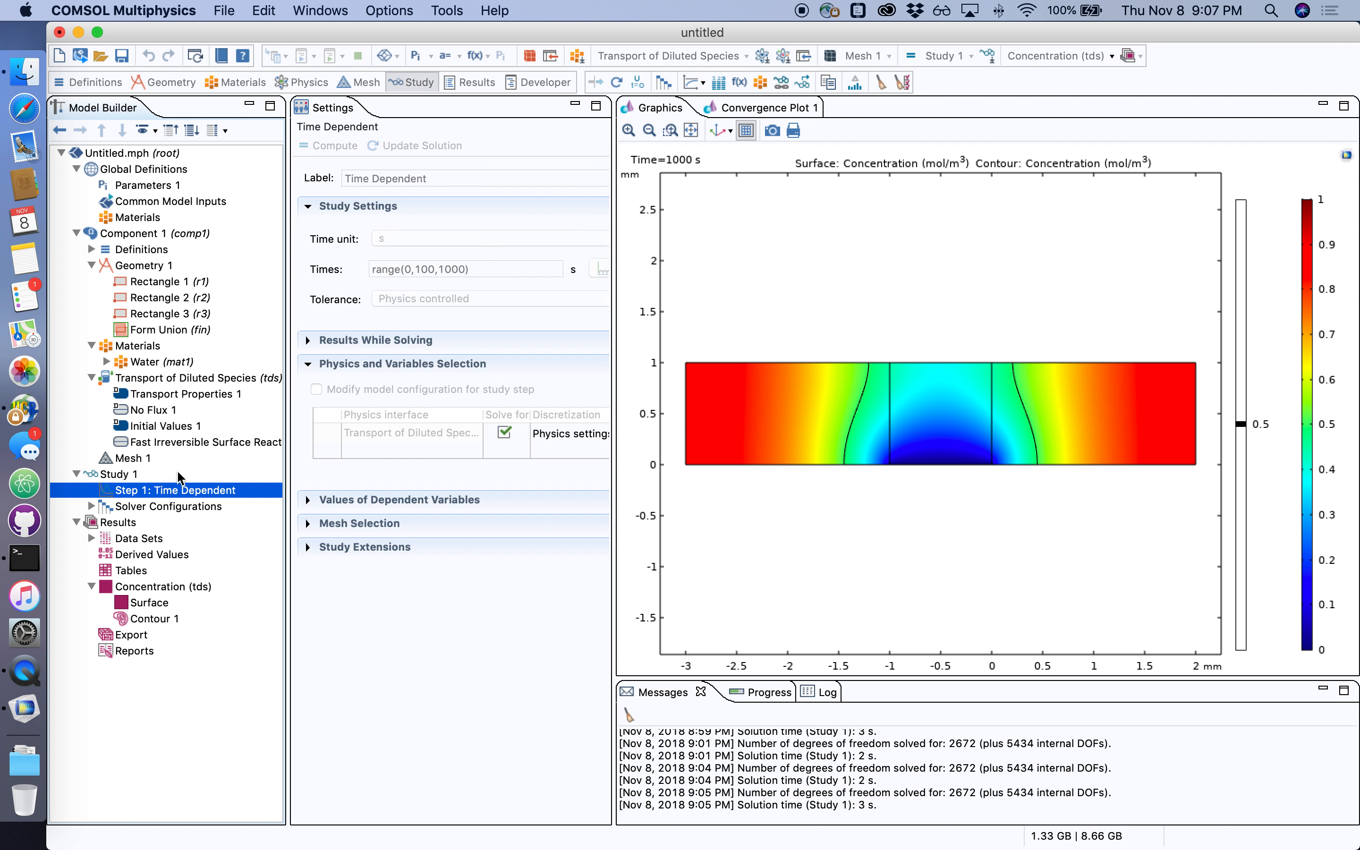
pyautogui.click(436, 269)
pyautogui.write('0')
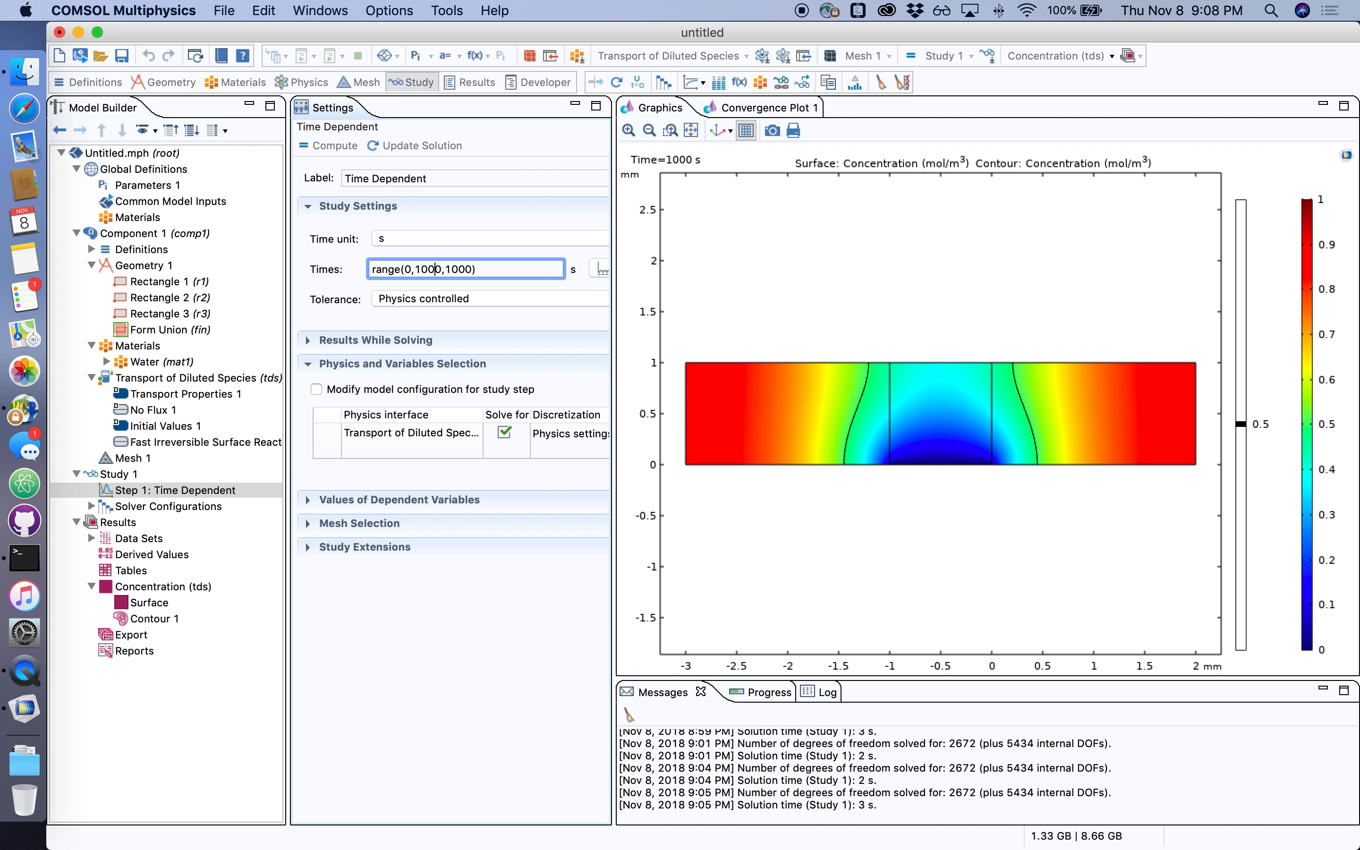
pyautogui.click(473, 269)
pyautogui.write('0')
pyautogui.click(335, 146)
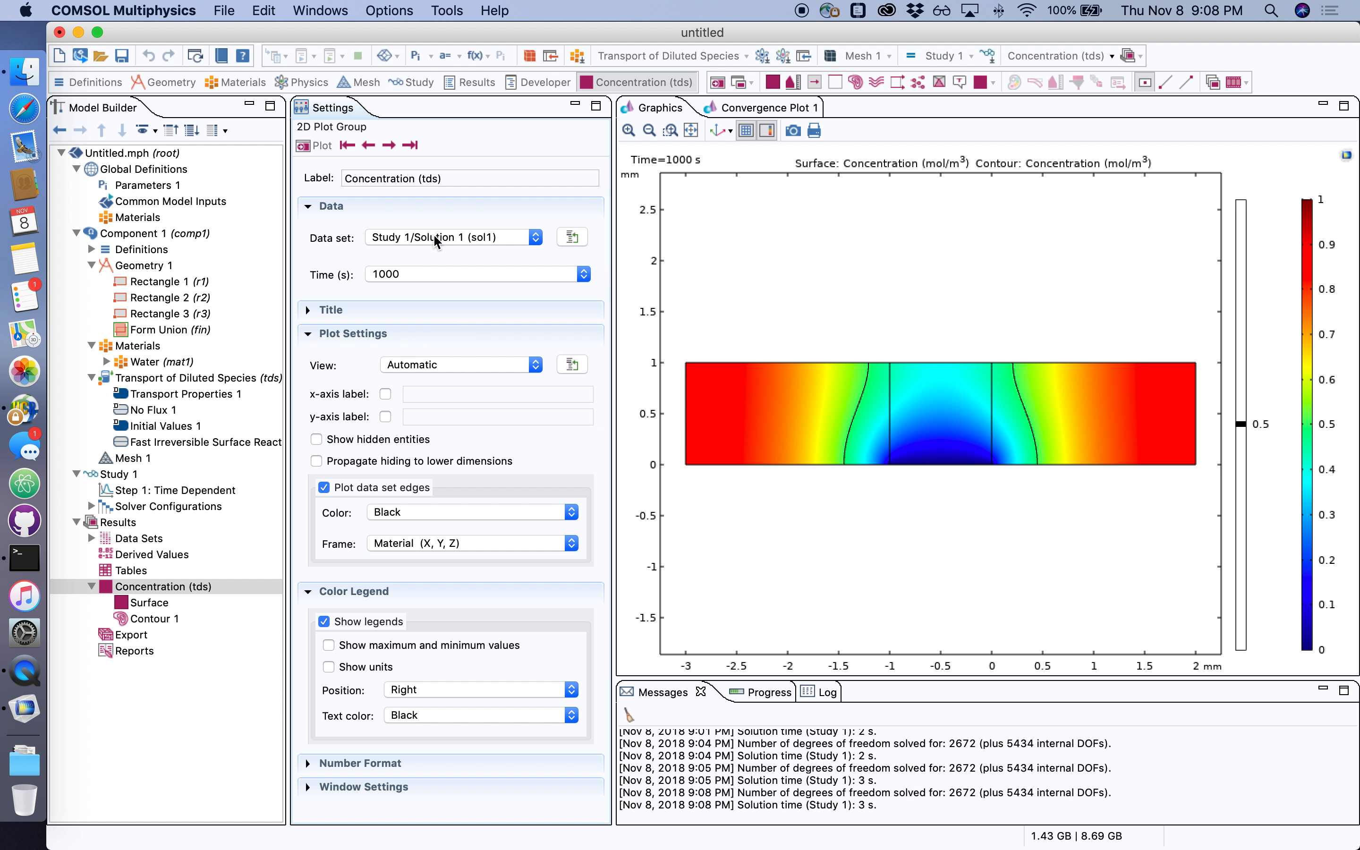
# Step: Examine the long-term depletion by advancing the concentration plot from one output time to the next up to 9000 s
pyautogui.click(390, 147)
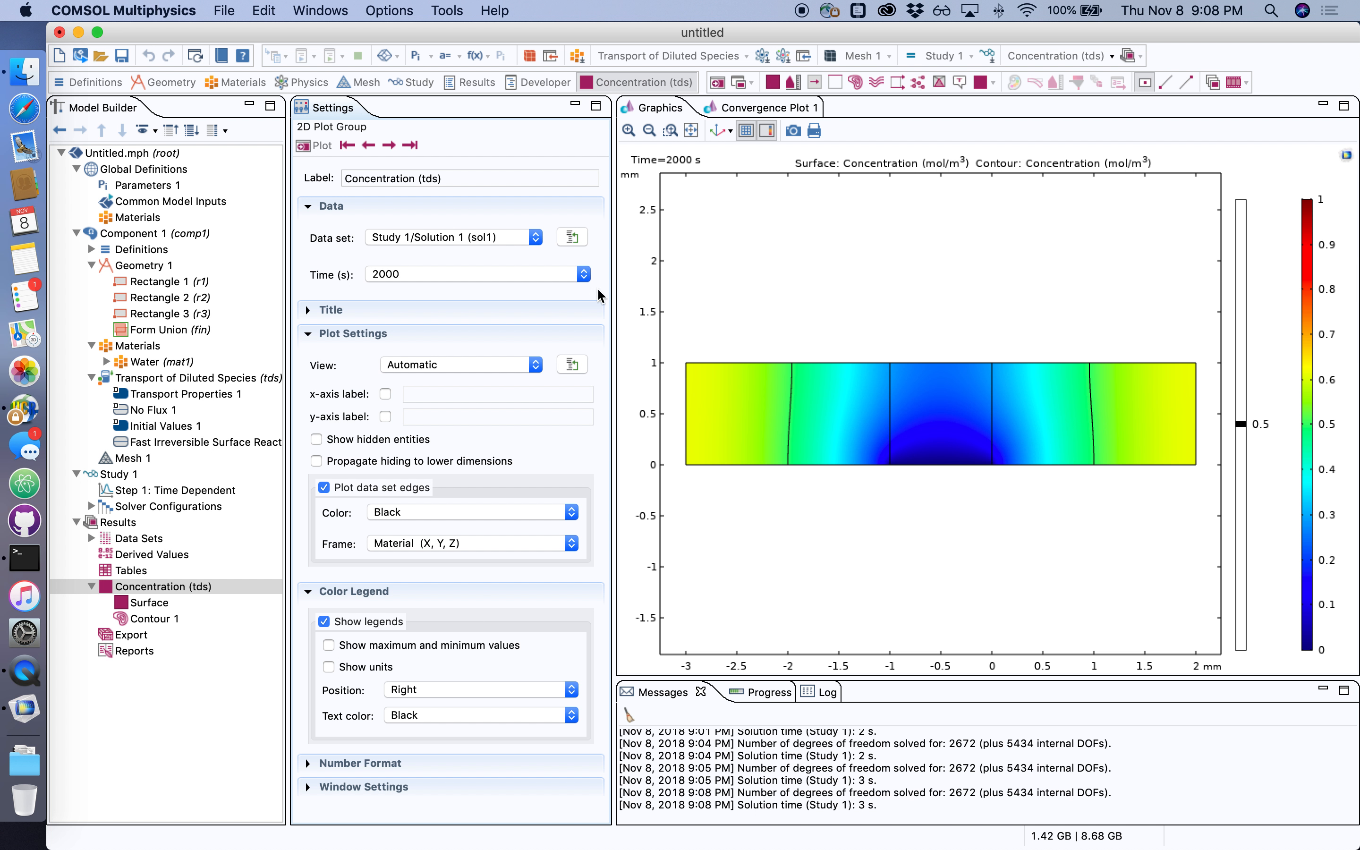
pyautogui.click(391, 147)
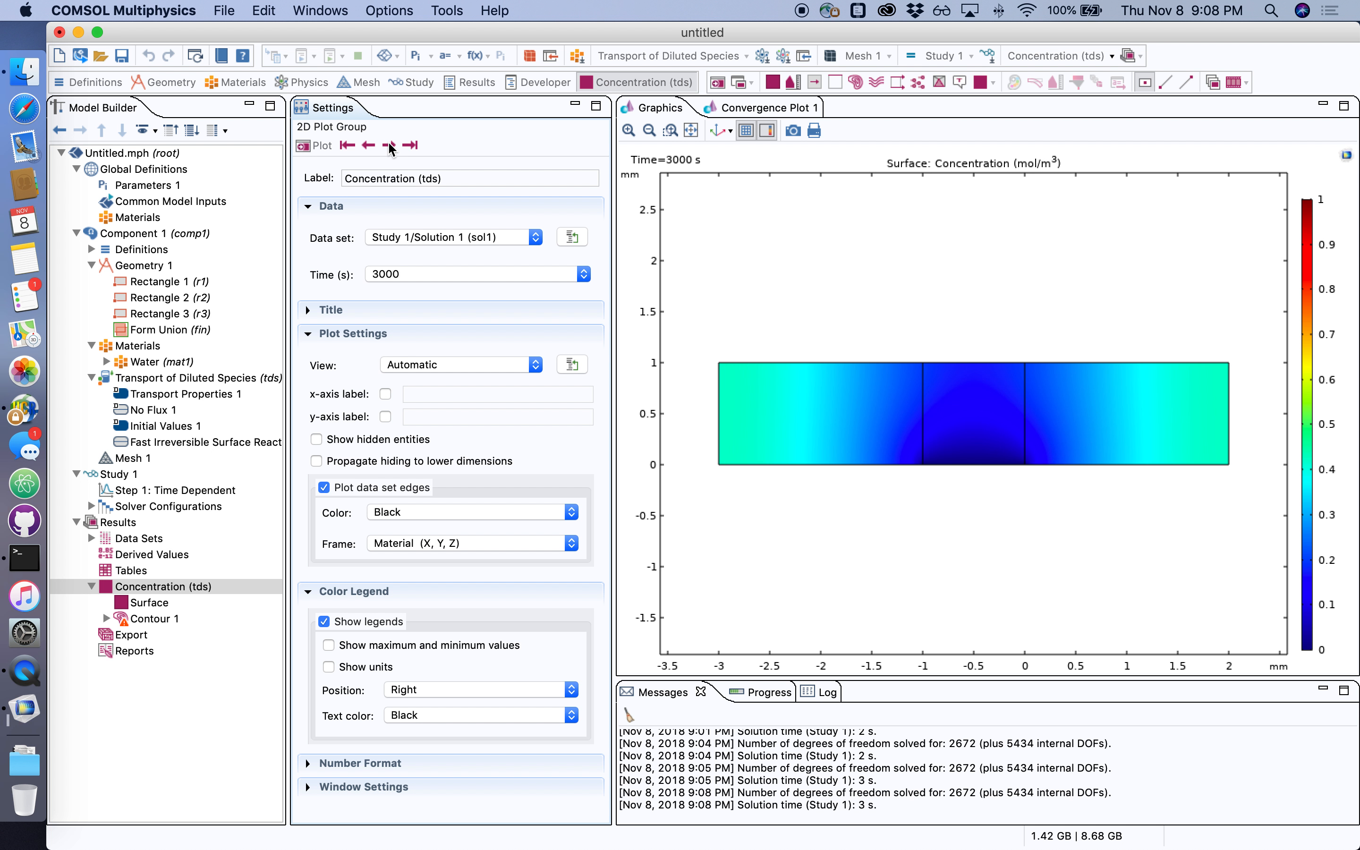
pyautogui.click(392, 147)
pyautogui.click(391, 148)
pyautogui.click(392, 147)
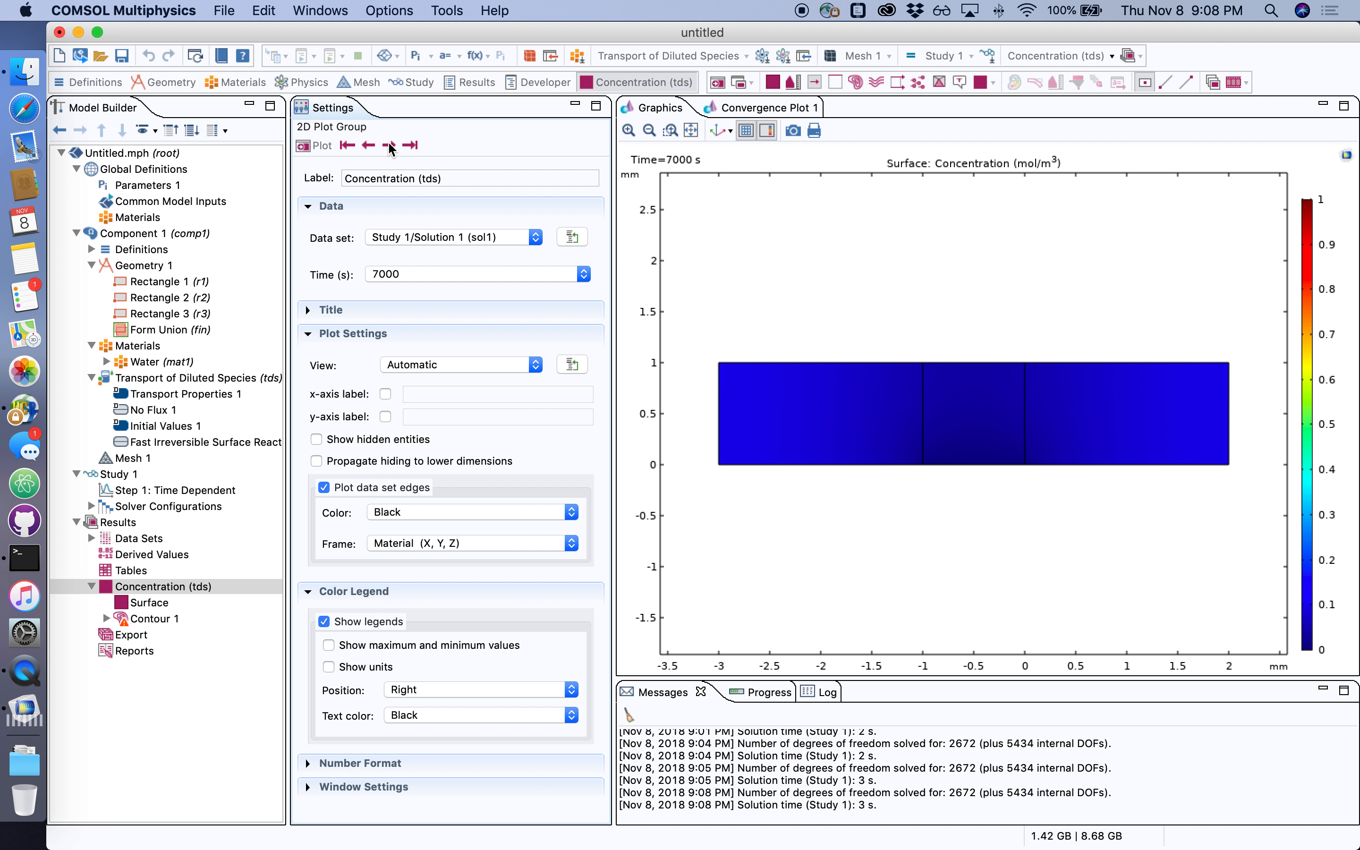
pyautogui.click(391, 148)
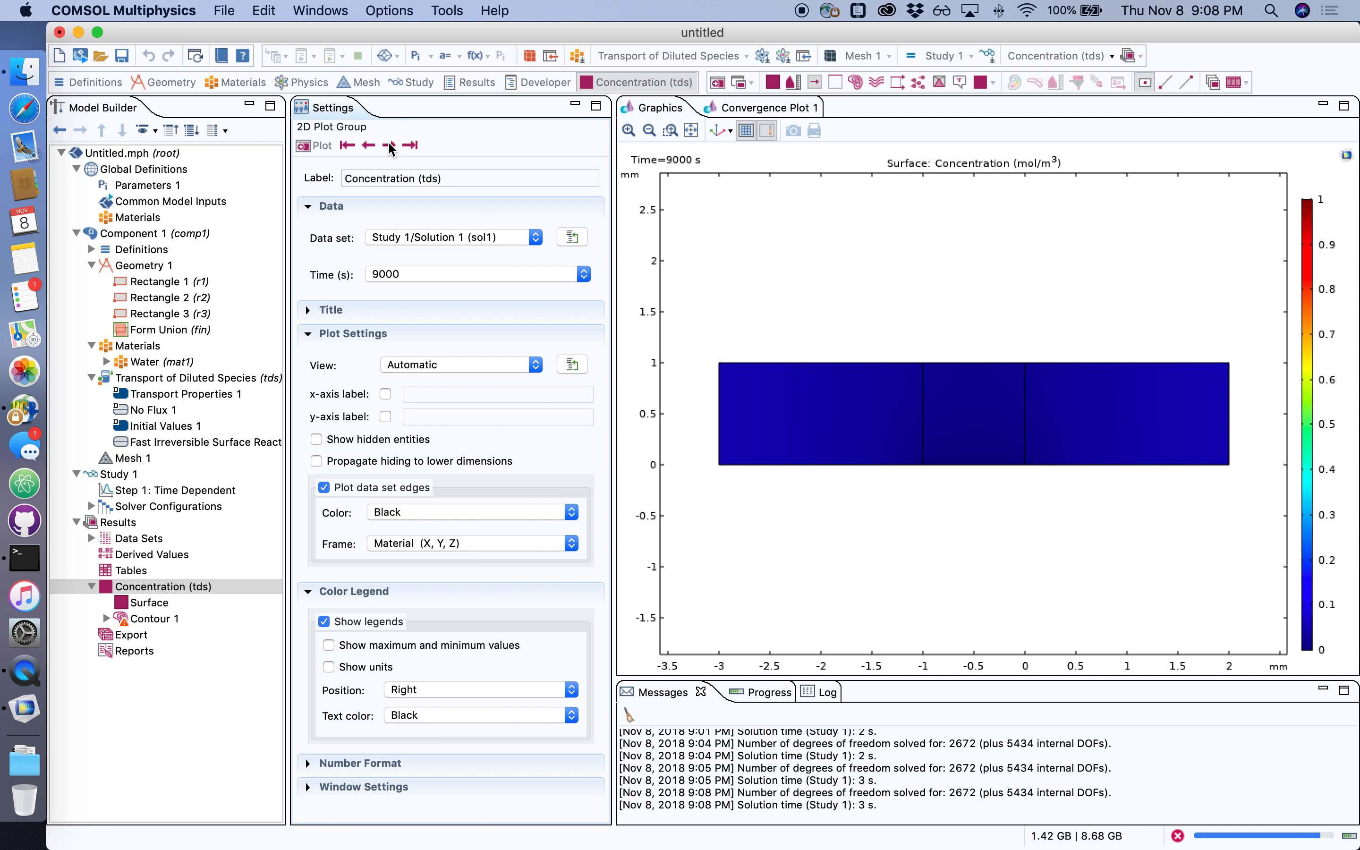